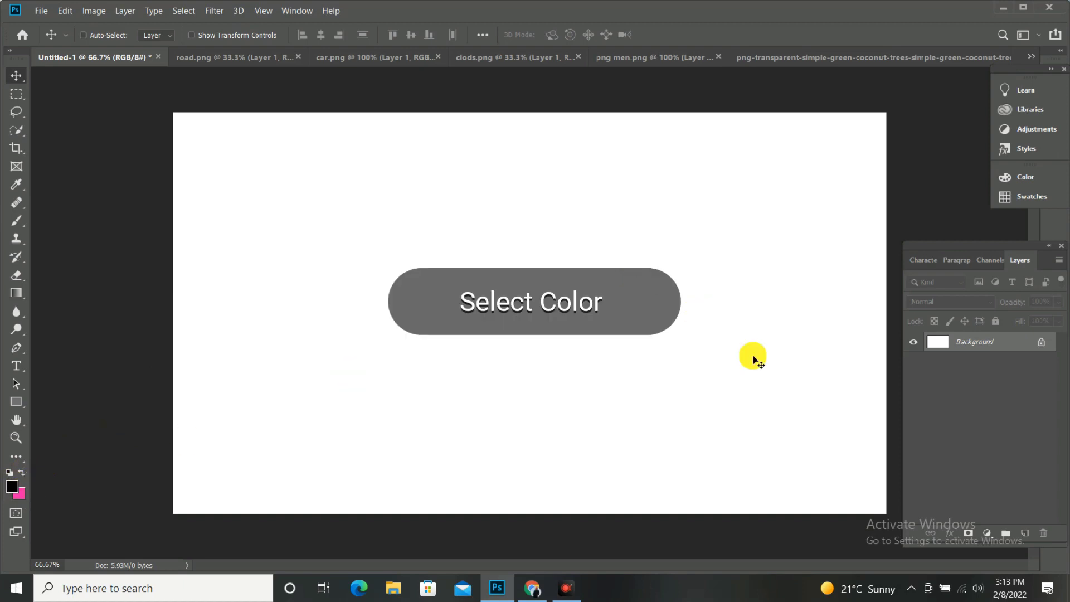
# Fill the Untitled-1 canvas with the pink foreground colour and switch to car.png
pyautogui.hotkey('ctrl', 'BackSpace')
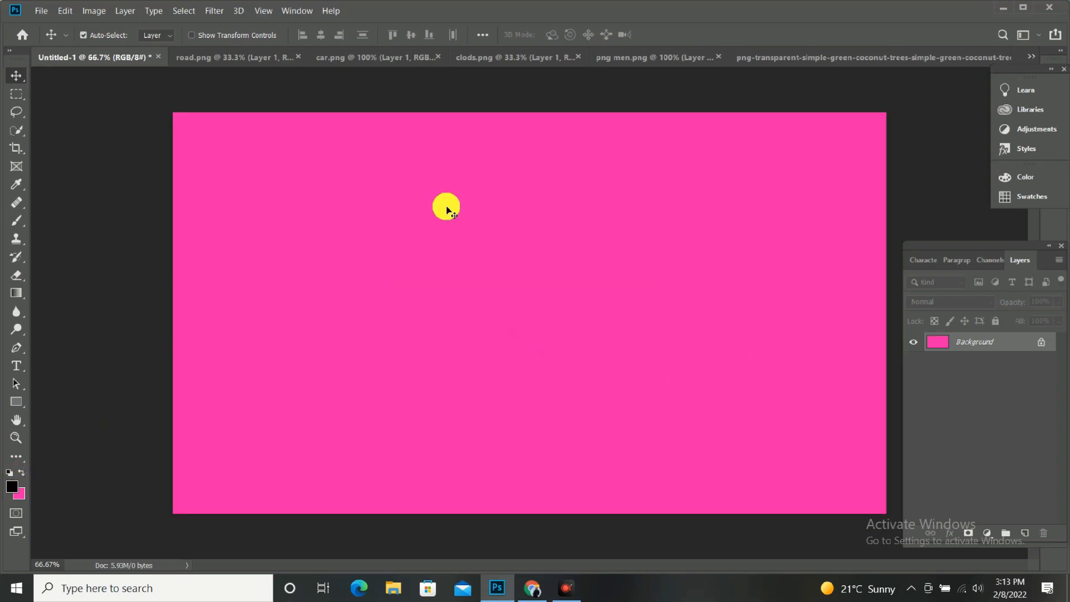
pyautogui.click(382, 58)
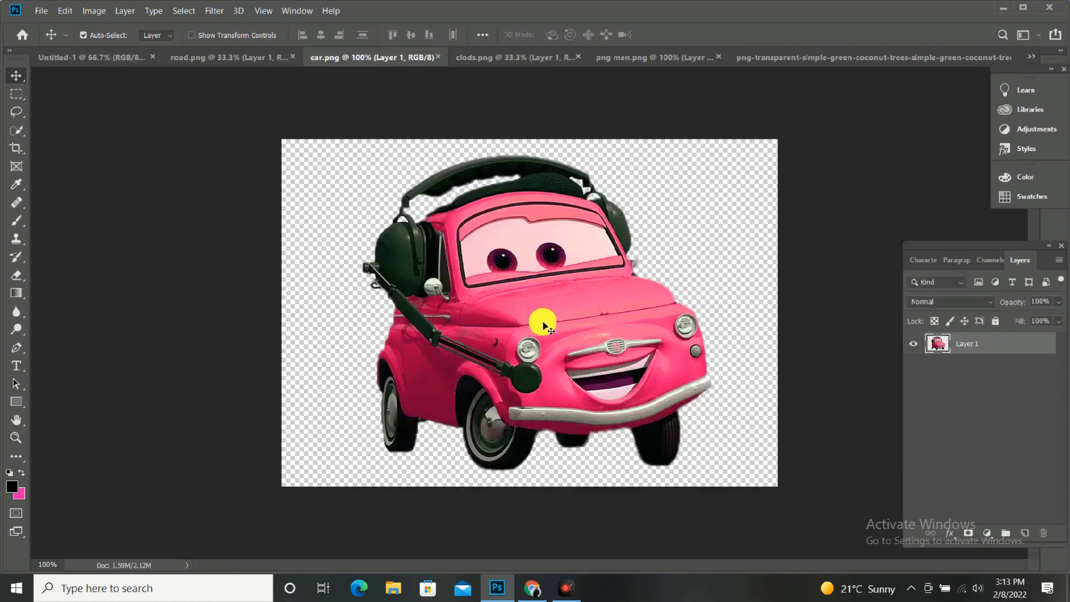
# Drag the pink car from car.png into the pink Untitled-1 composition
pyautogui.moveTo(538, 344)
pyautogui.mouseDown()
pyautogui.moveTo(132, 69)
pyautogui.moveTo(259, 144)
pyautogui.mouseUp()
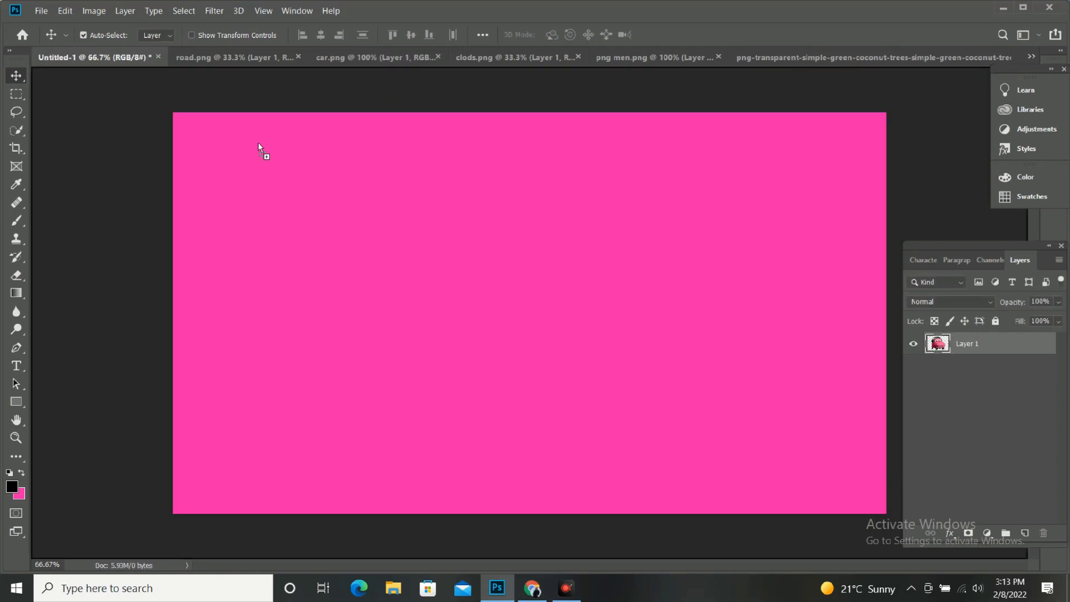
pyautogui.moveTo(473, 283); pyautogui.dragTo(545, 300)
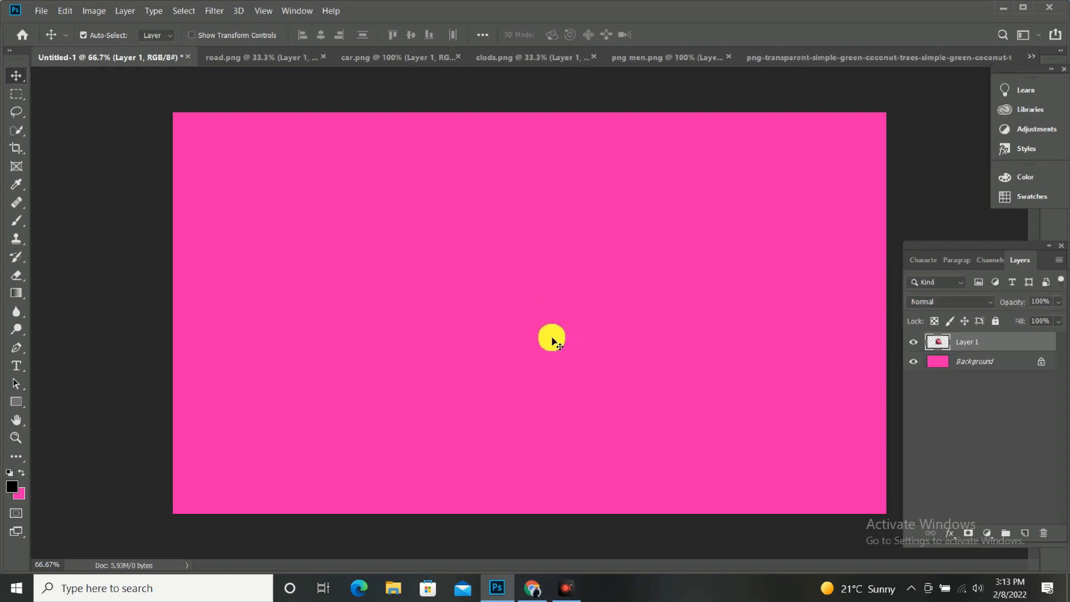
pyautogui.moveTo(574, 333); pyautogui.dragTo(567, 349)
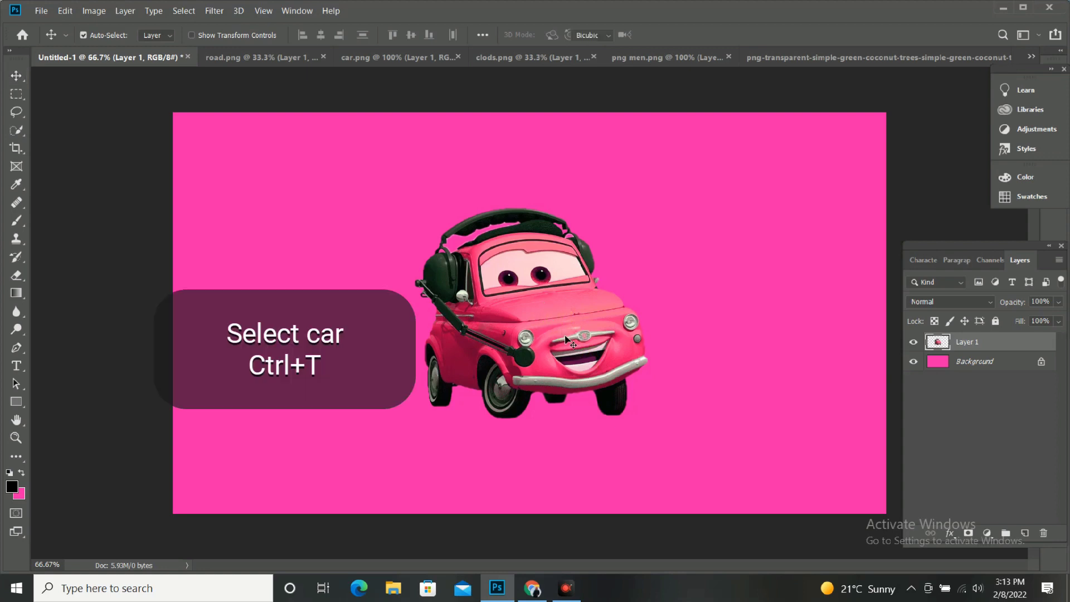
# Position the car just below the canvas centre using Free Transform and arrow-key nudges
pyautogui.hotkey('ctrl', 't')
pyautogui.moveTo(546, 320); pyautogui.dragTo(549, 329)
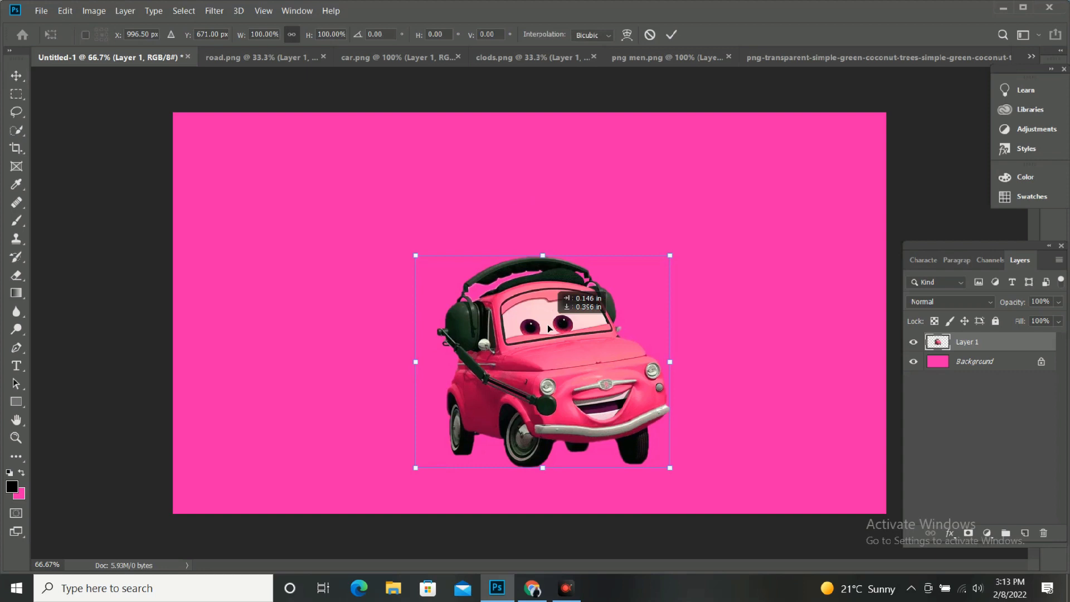
pyautogui.moveTo(539, 325); pyautogui.dragTo(532, 321)
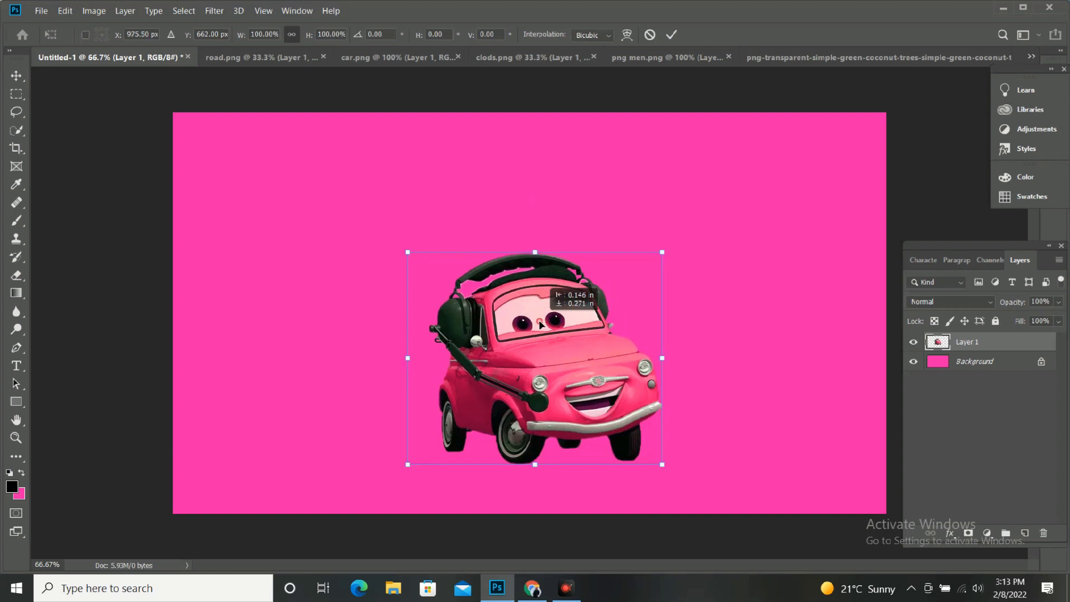
pyautogui.doubleClick(540, 322)
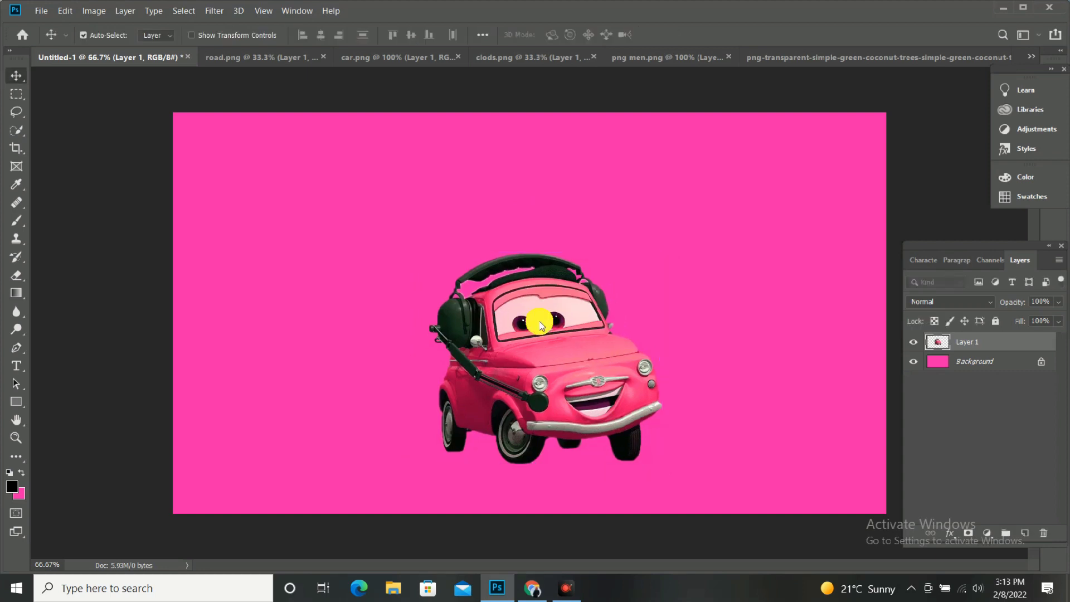
pyautogui.hotkey('shift', 'Left')
pyautogui.hotkey('shift', 'Left')
pyautogui.press('Up')
pyautogui.press('Up')
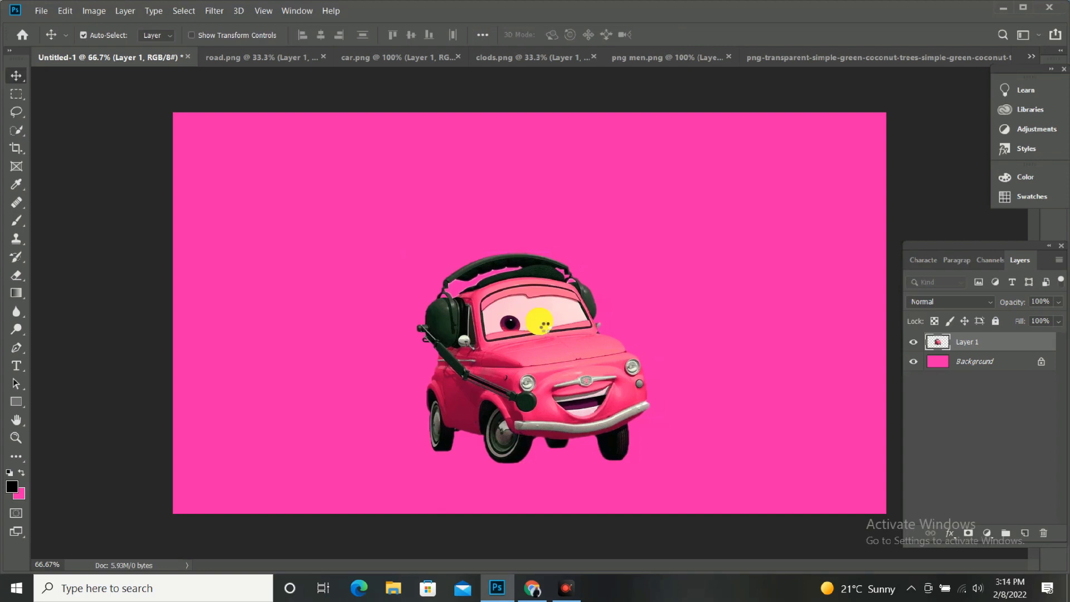
pyautogui.press('Up')
pyautogui.press('Up')
pyautogui.press('Up')
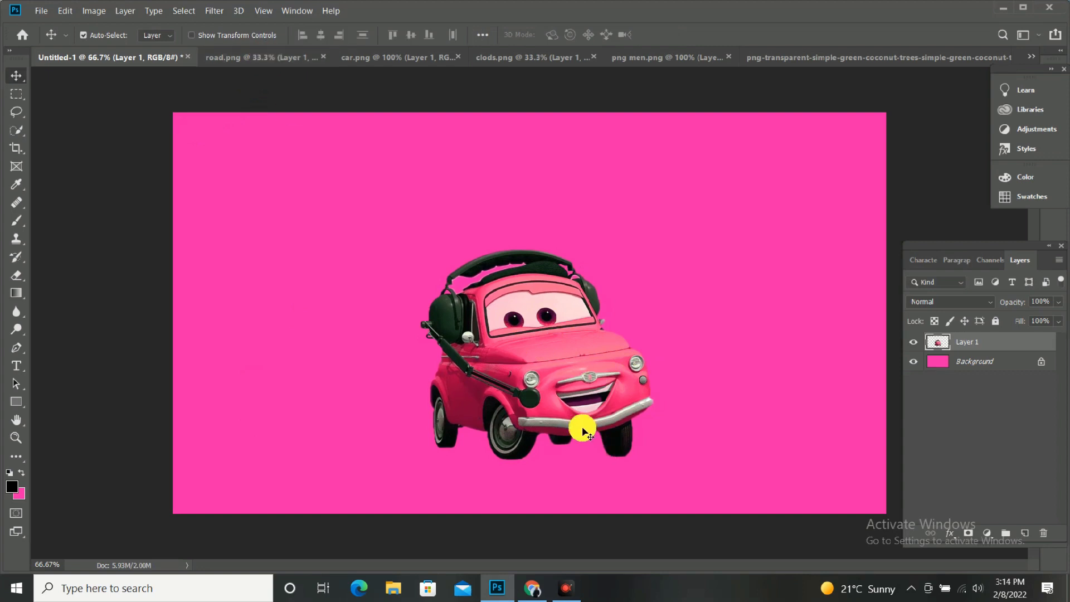
# Draw a black 592 × 103 px ellipse under the car's wheels and shift it slightly left
pyautogui.click(16, 399)
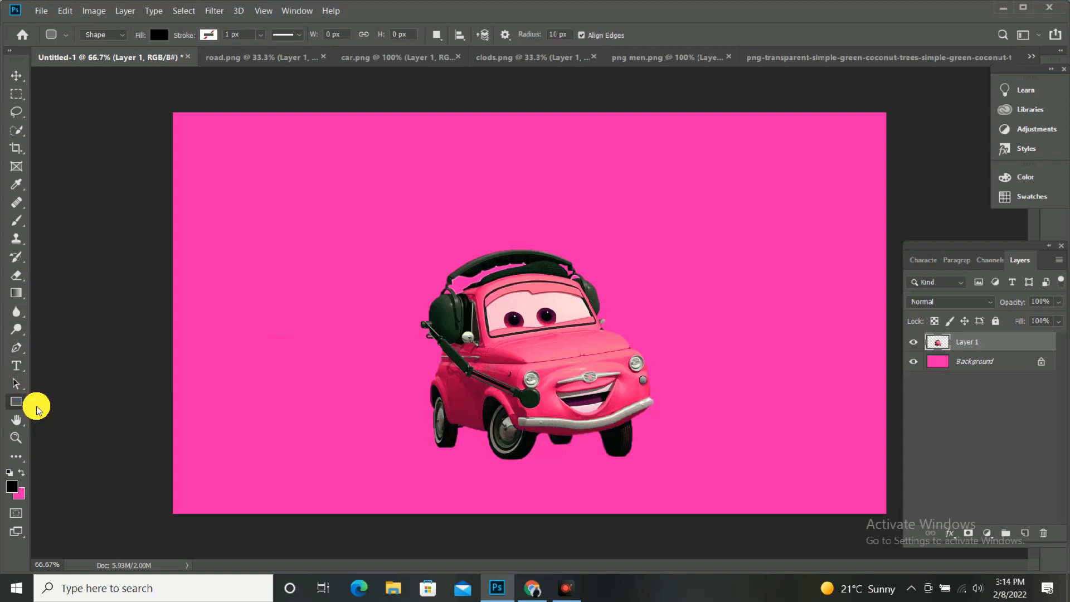
pyautogui.rightClick(32, 404)
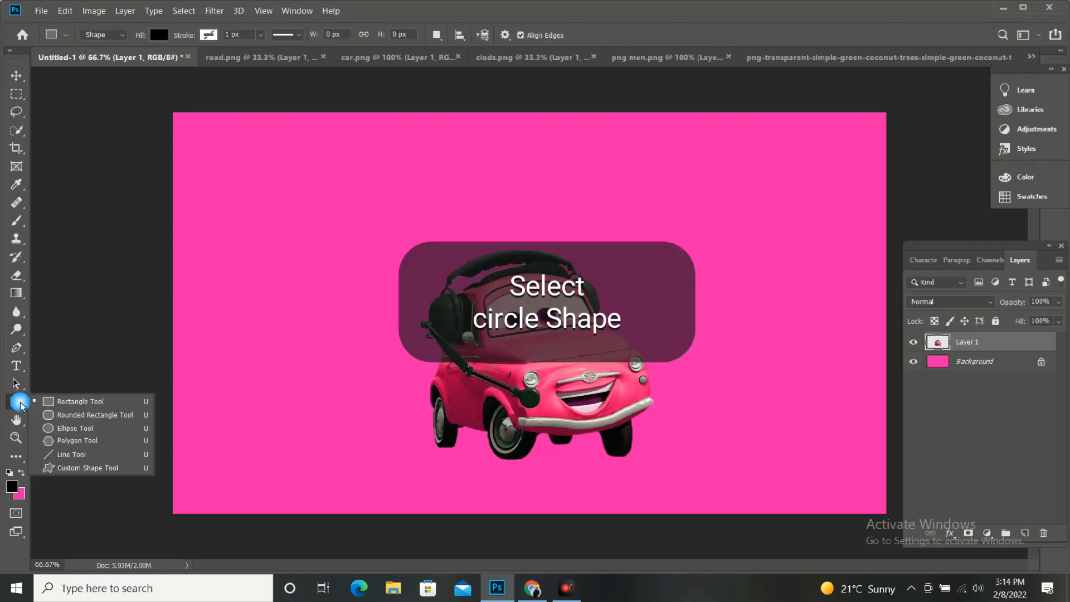
pyautogui.click(70, 429)
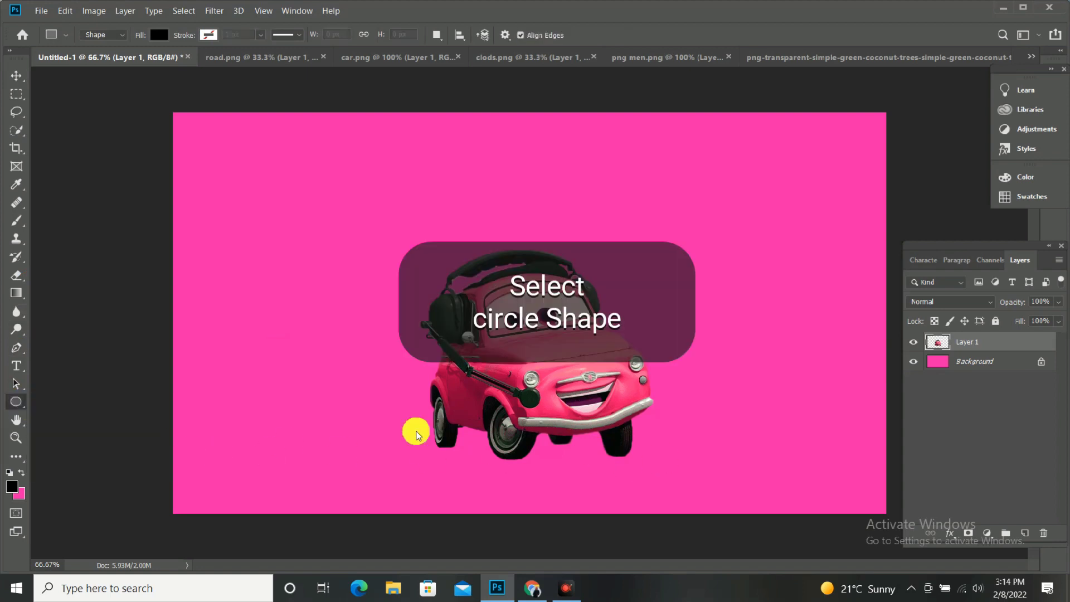
pyautogui.moveTo(436, 431)
pyautogui.mouseDown()
pyautogui.moveTo(661, 473)
pyautogui.moveTo(644, 462)
pyautogui.mouseUp()
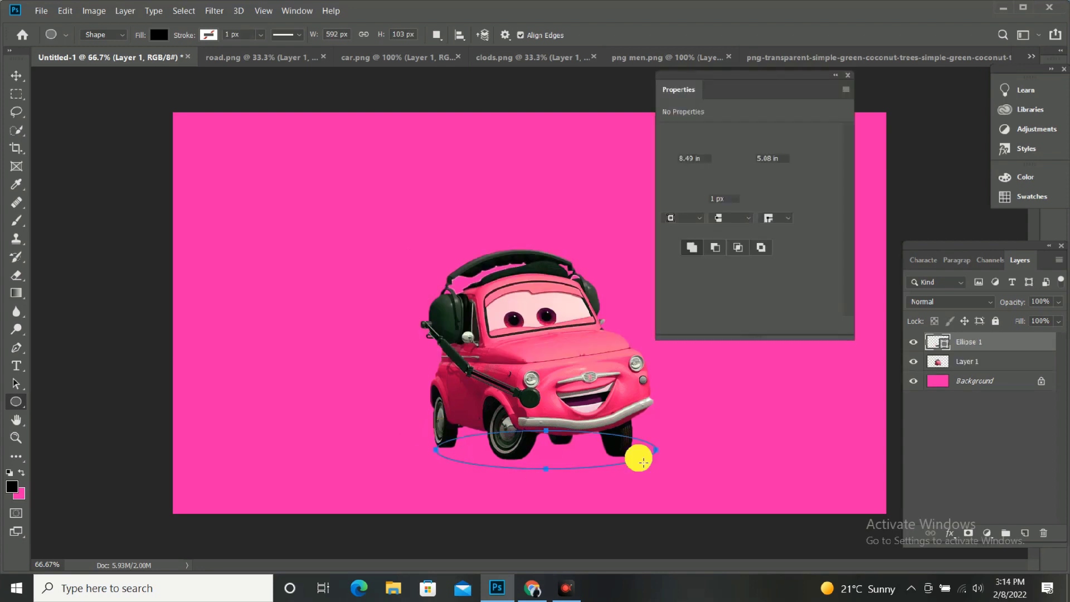
pyautogui.press('Return')
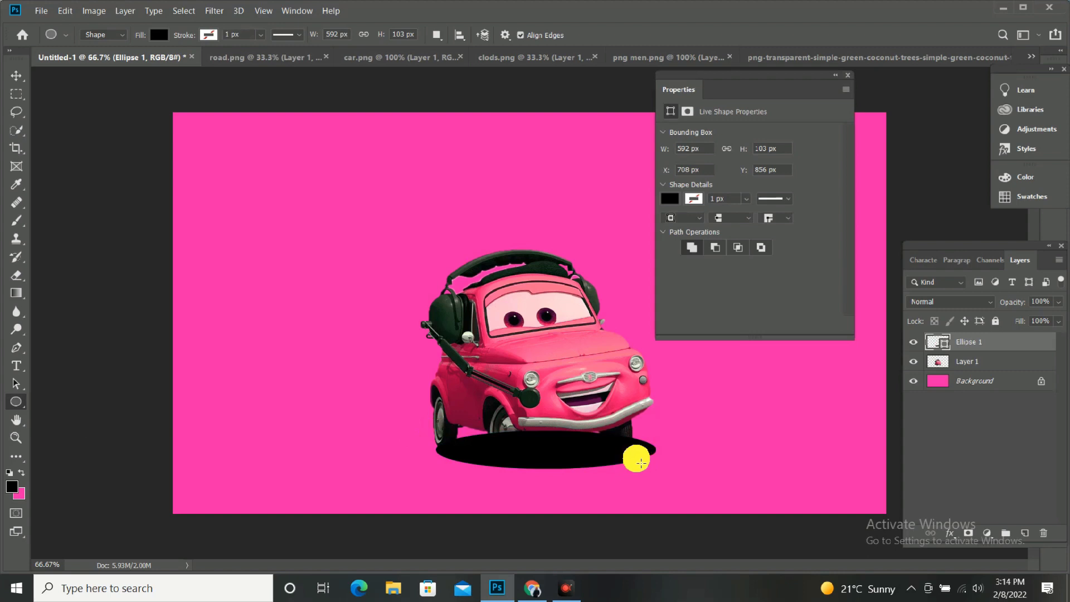
pyautogui.press('v')
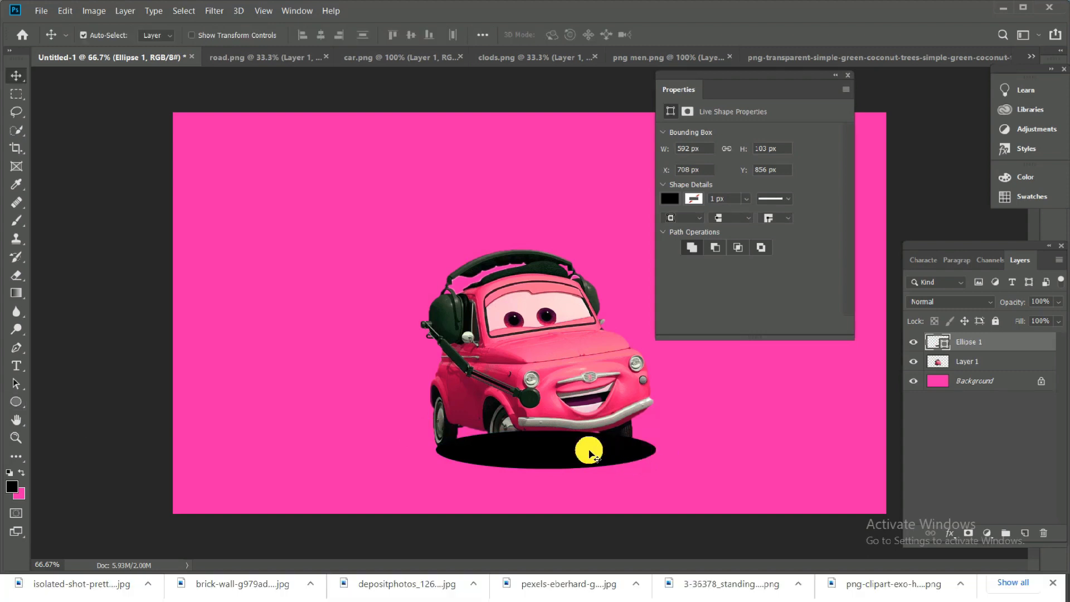
pyautogui.moveTo(589, 452); pyautogui.dragTo(578, 452)
pyautogui.click(215, 11)
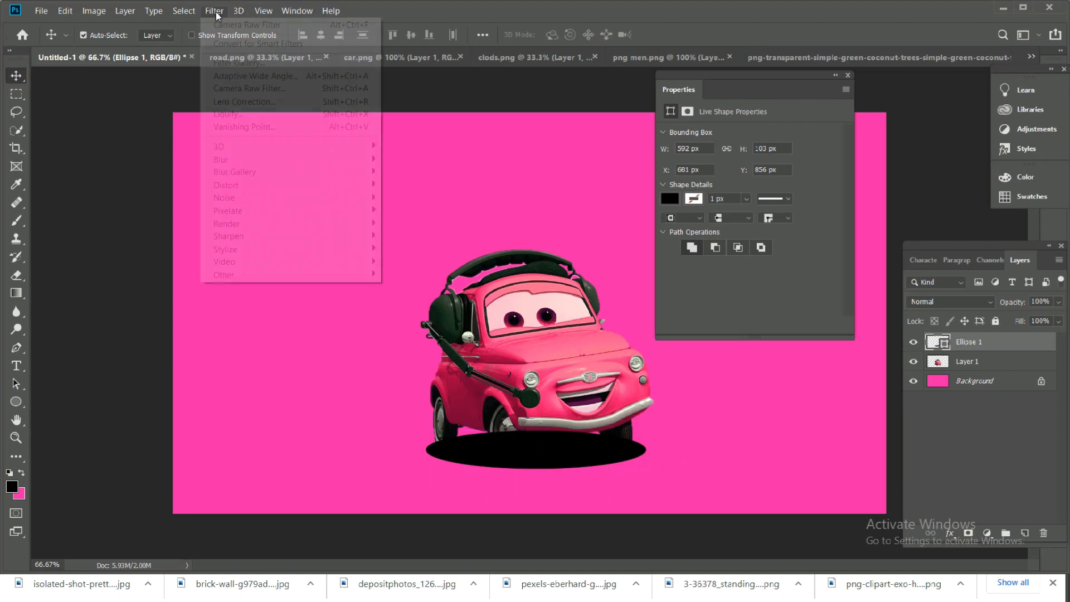
pyautogui.moveTo(251, 159)
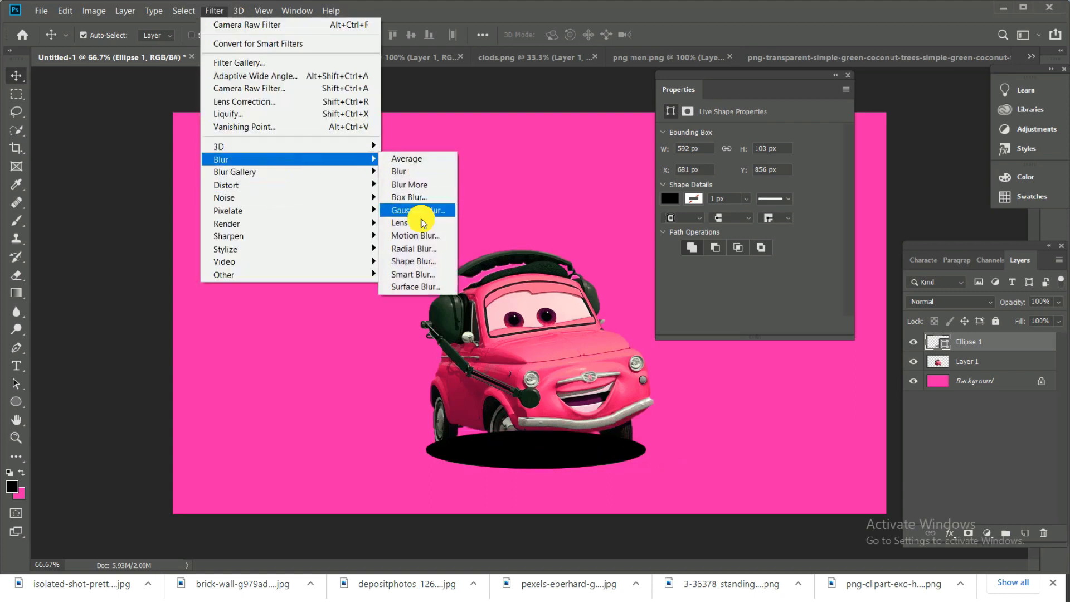
# Convert Ellipse 1 to a smart object and apply a 41.5-pixel Gaussian Blur
pyautogui.click(426, 210)
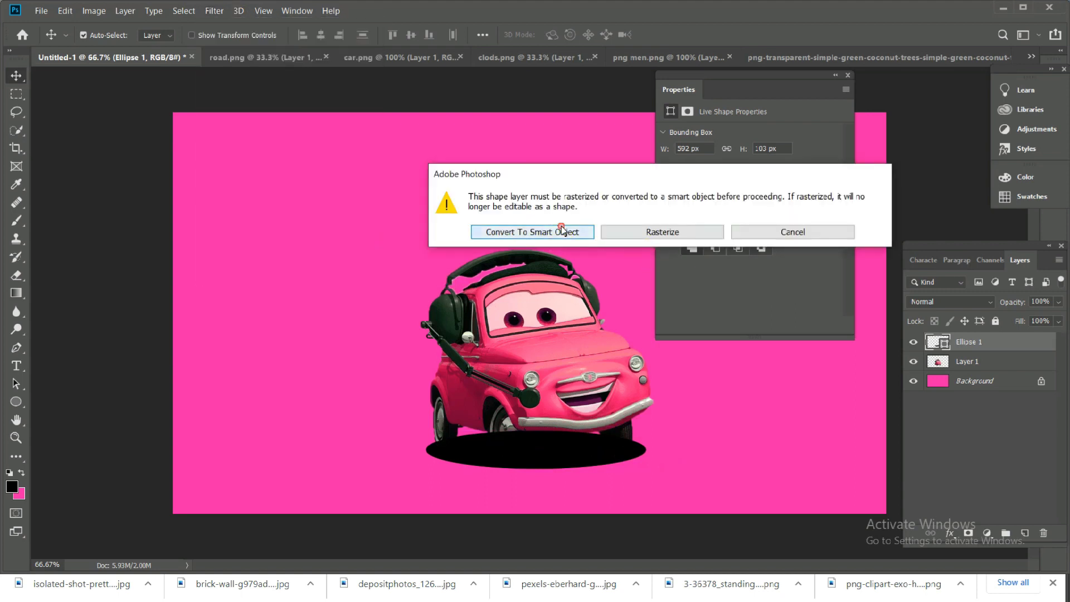
pyautogui.click(563, 232)
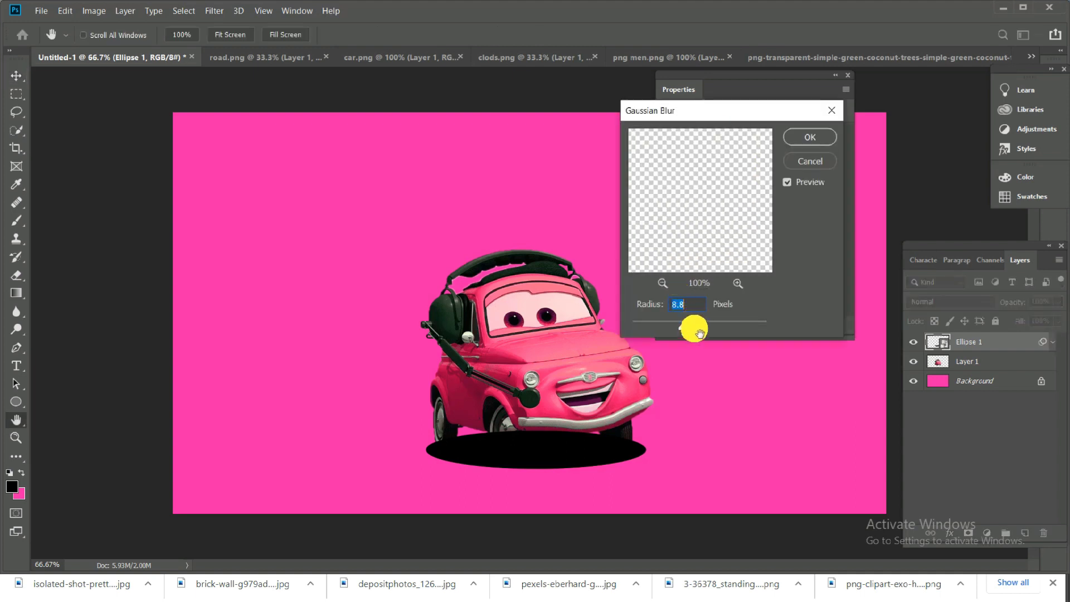
pyautogui.moveTo(693, 324); pyautogui.dragTo(697, 322)
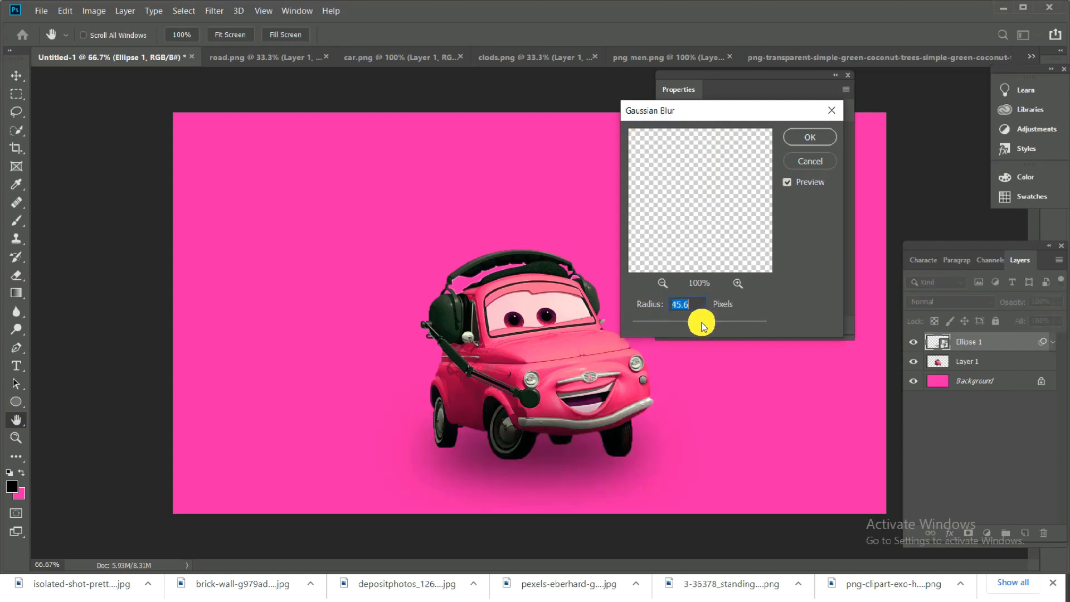
pyautogui.moveTo(702, 324); pyautogui.dragTo(701, 326)
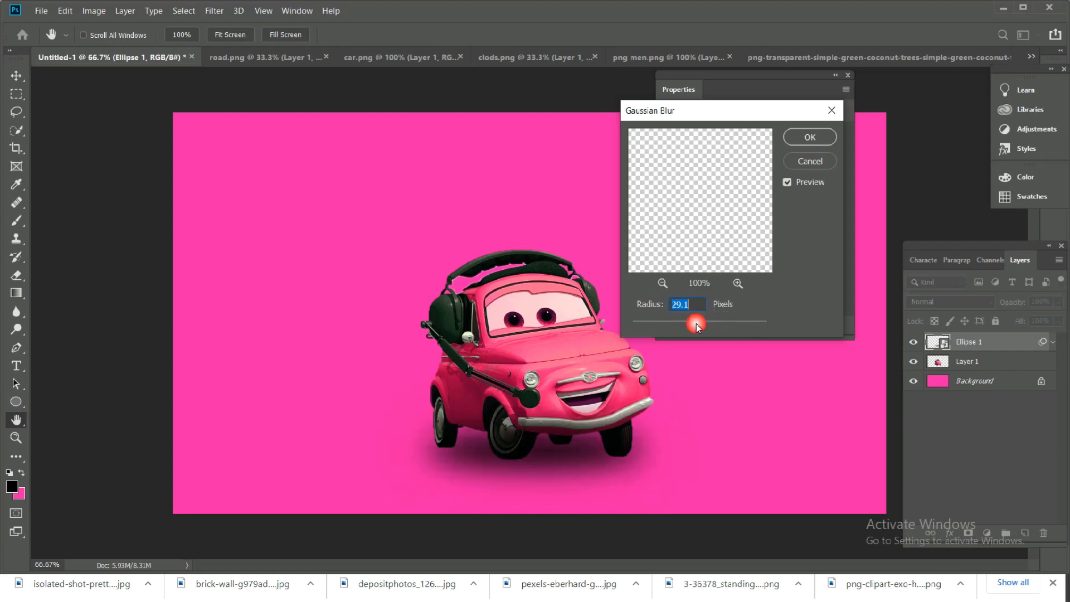
pyautogui.moveTo(697, 325); pyautogui.dragTo(697, 326)
pyautogui.moveTo(697, 328); pyautogui.dragTo(706, 327)
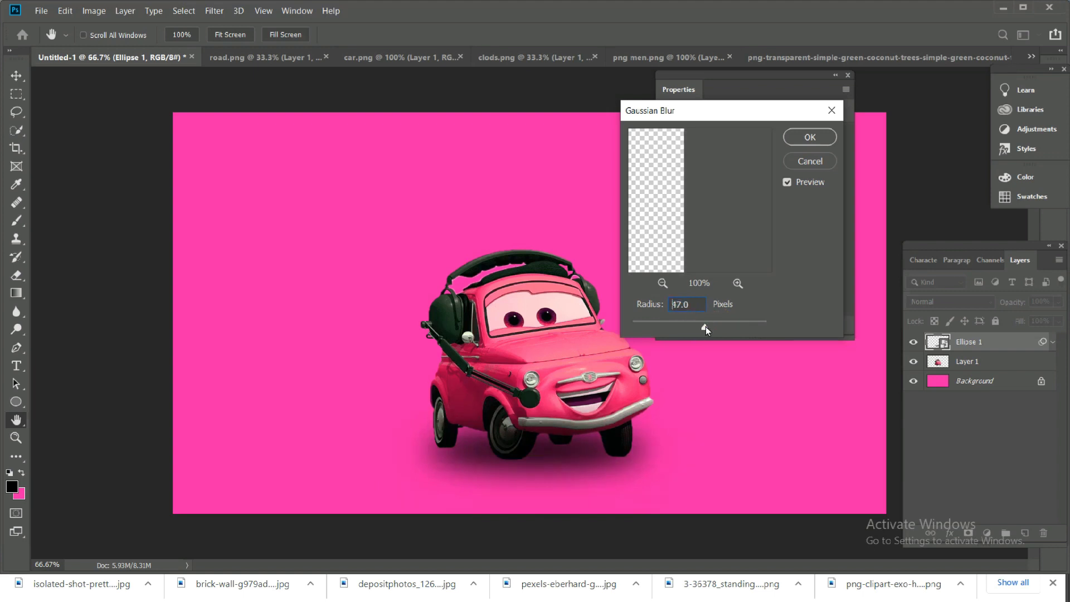
pyautogui.doubleClick(691, 306)
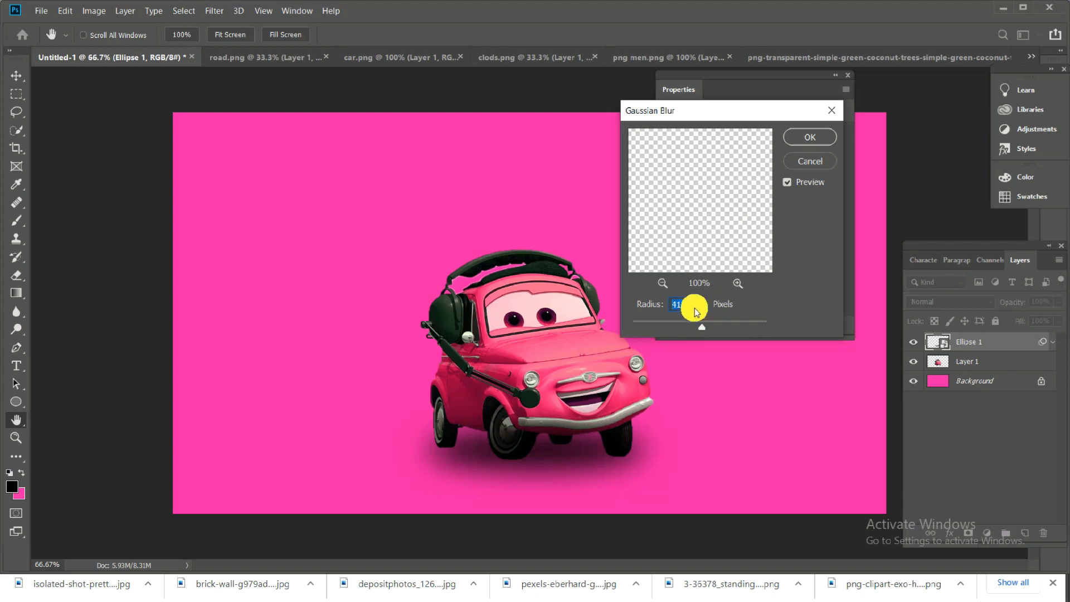
pyautogui.click(695, 310)
pyautogui.click(811, 137)
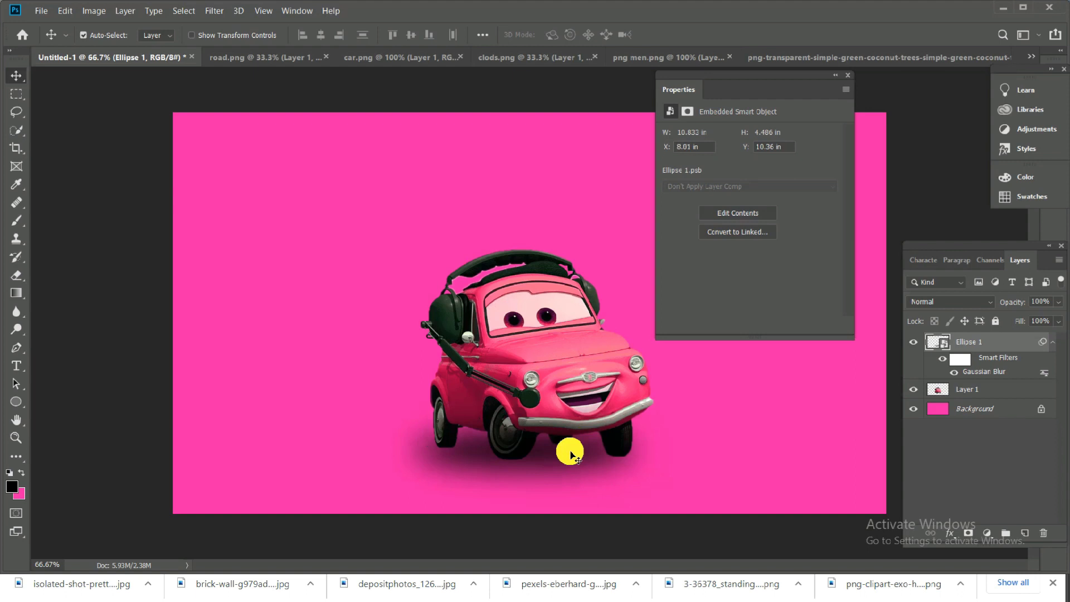
# Move Ellipse 1 below the car layer and centre the soft shadow under the wheels
pyautogui.moveTo(573, 454); pyautogui.dragTo(561, 456)
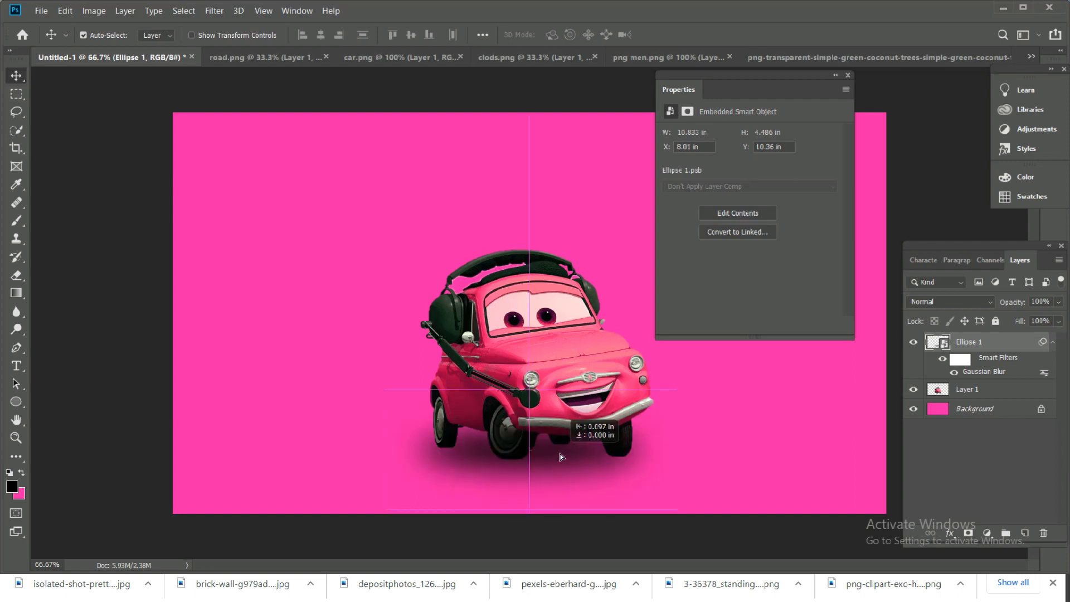
pyautogui.moveTo(988, 343); pyautogui.dragTo(994, 403)
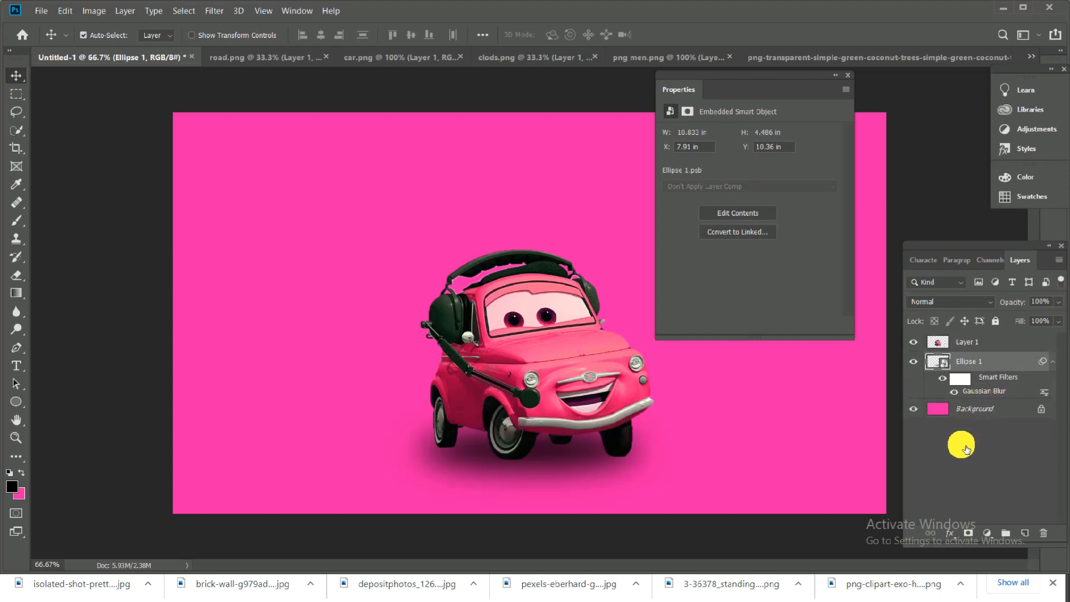
pyautogui.moveTo(521, 454); pyautogui.dragTo(539, 455)
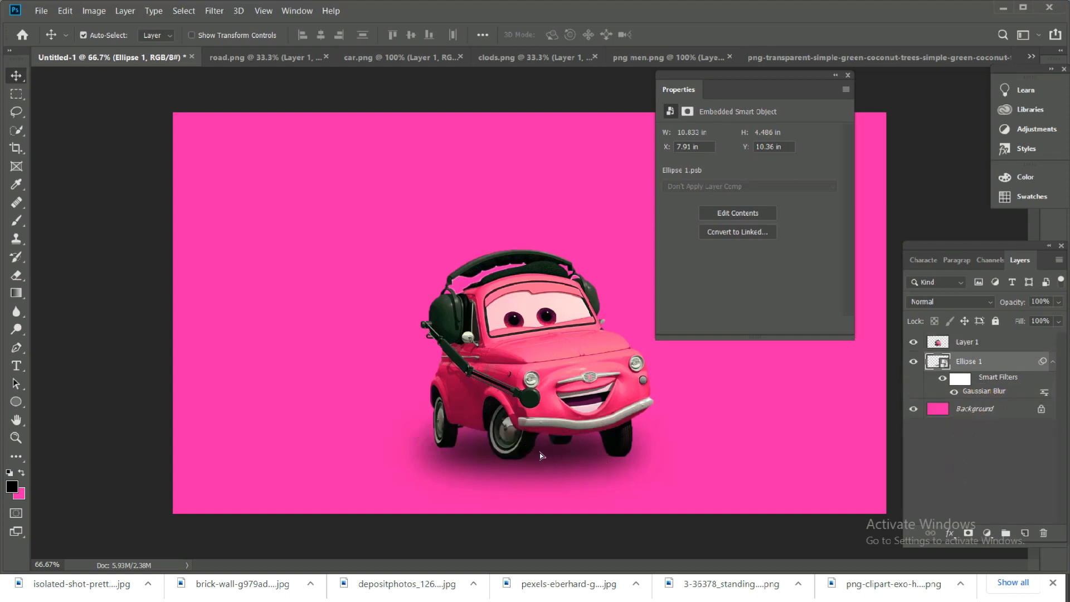
pyautogui.moveTo(539, 452); pyautogui.dragTo(543, 454)
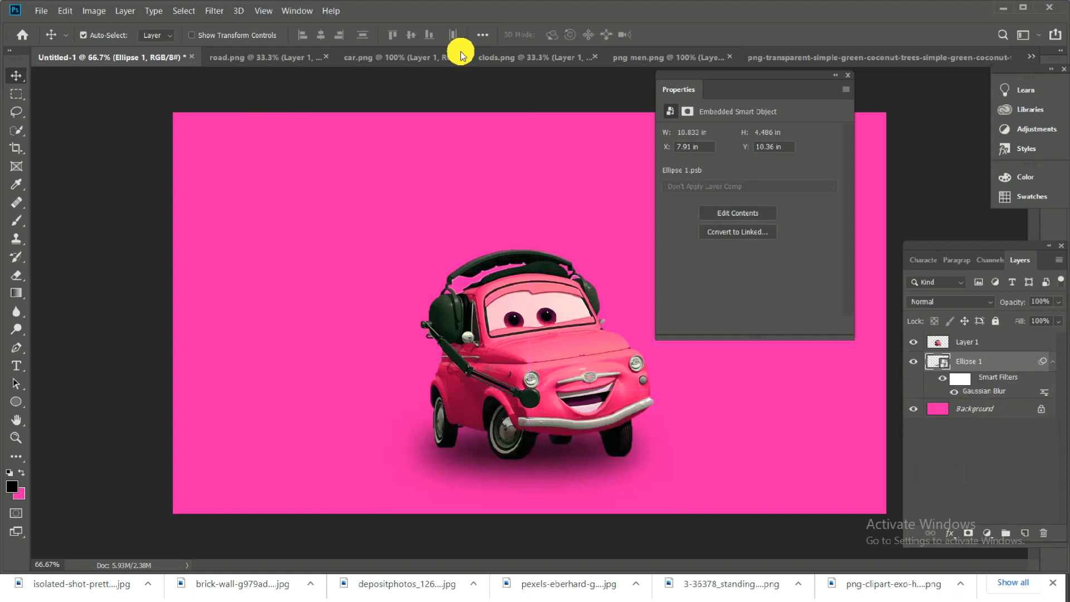
pyautogui.click(286, 64)
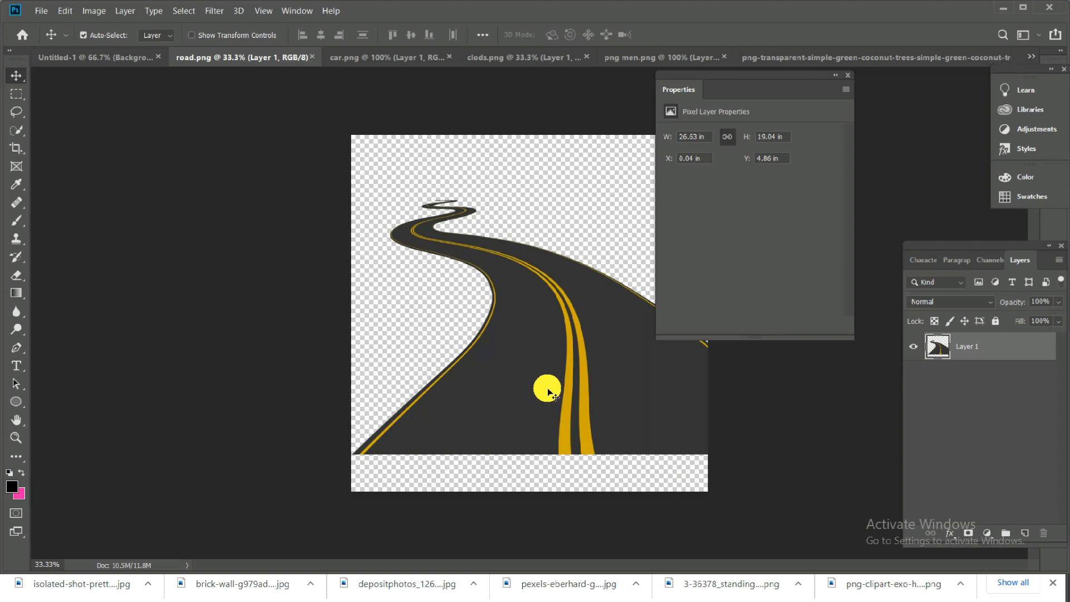
# Bring the road image into the composition as Layer 2, shifted down and left
pyautogui.moveTo(532, 383)
pyautogui.mouseDown()
pyautogui.moveTo(287, 219)
pyautogui.moveTo(146, 62)
pyautogui.moveTo(452, 383)
pyautogui.mouseUp()
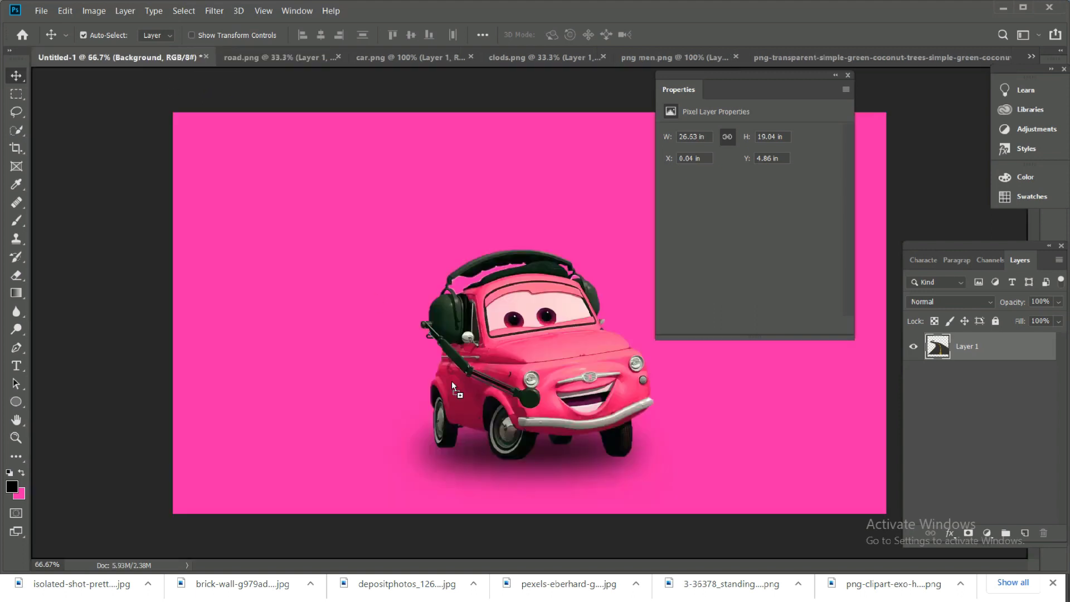
pyautogui.moveTo(534, 415); pyautogui.dragTo(538, 396)
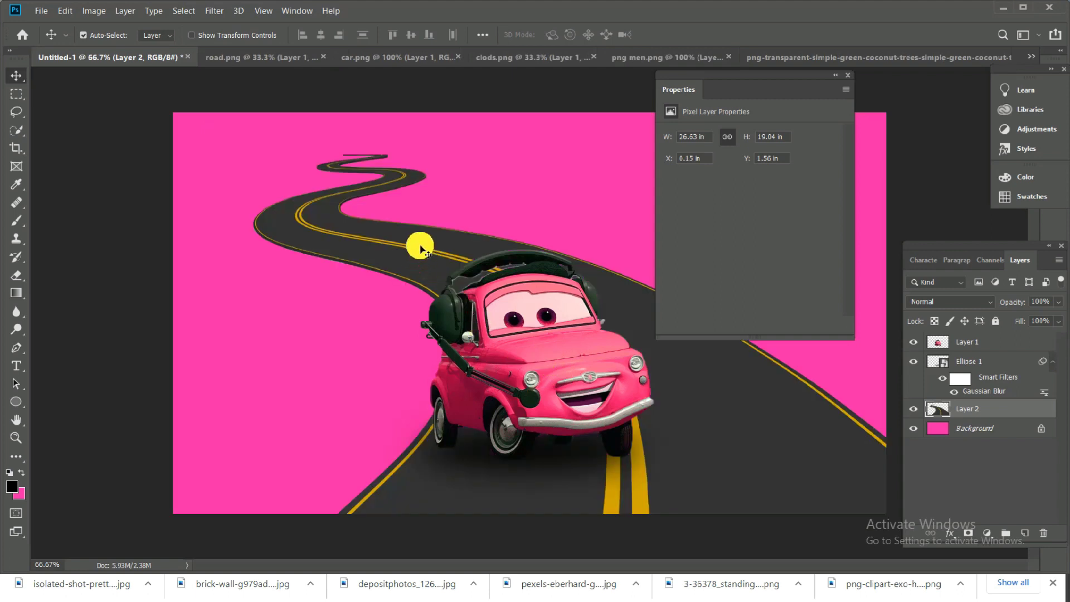
pyautogui.moveTo(421, 250)
pyautogui.mouseDown()
pyautogui.moveTo(403, 321)
pyautogui.moveTo(411, 328)
pyautogui.moveTo(368, 330)
pyautogui.mouseUp()
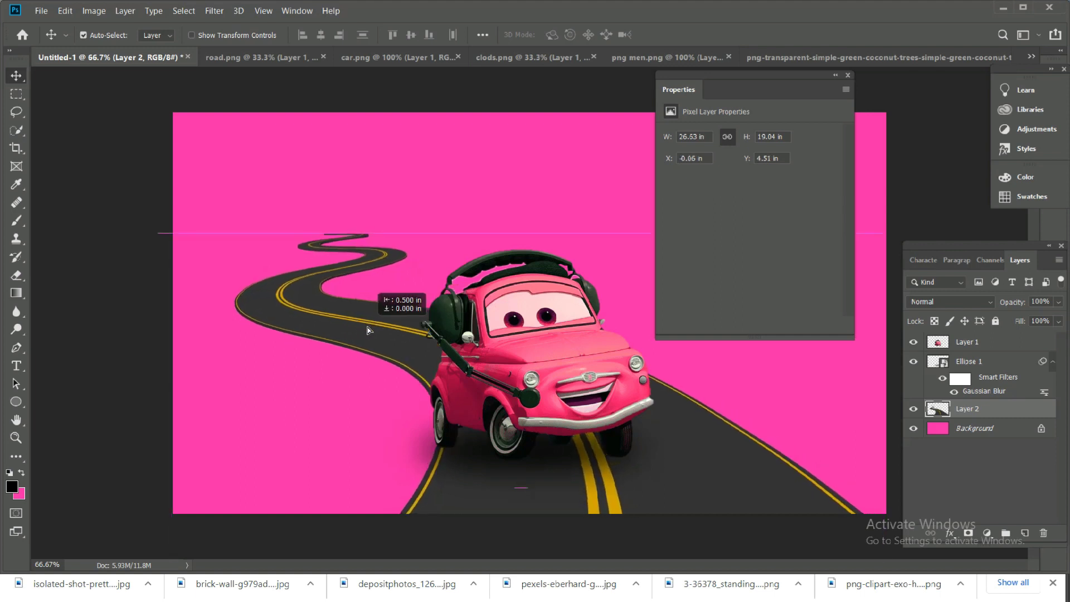
pyautogui.click(554, 393)
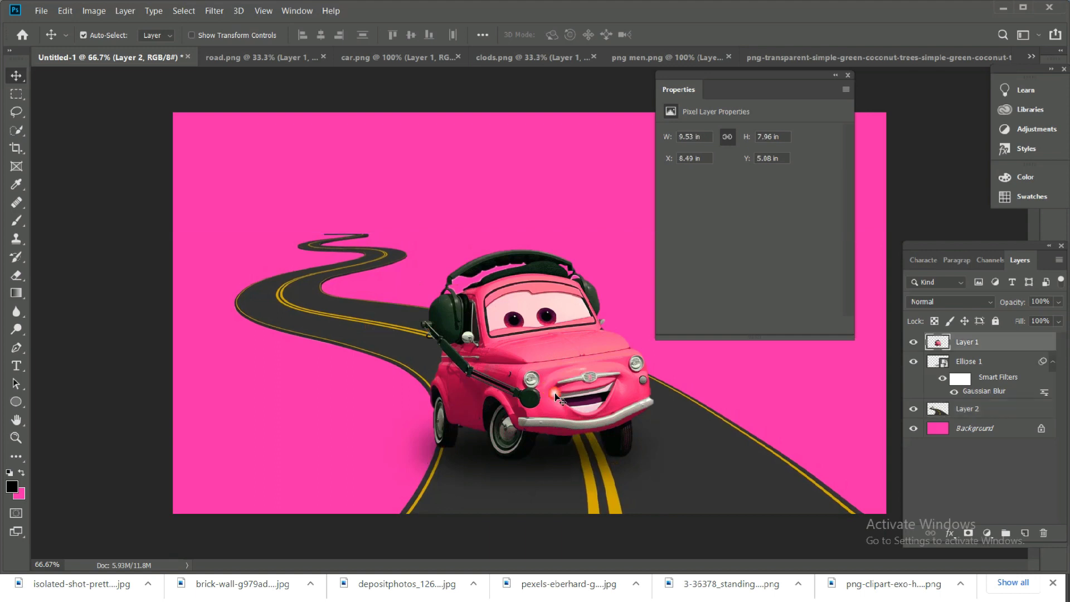
# Nudge the car into place on the road and duplicate its shadow as Ellipse 1 copy
pyautogui.keyDown('shift'); pyautogui.click(552, 454); pyautogui.keyUp('shift')
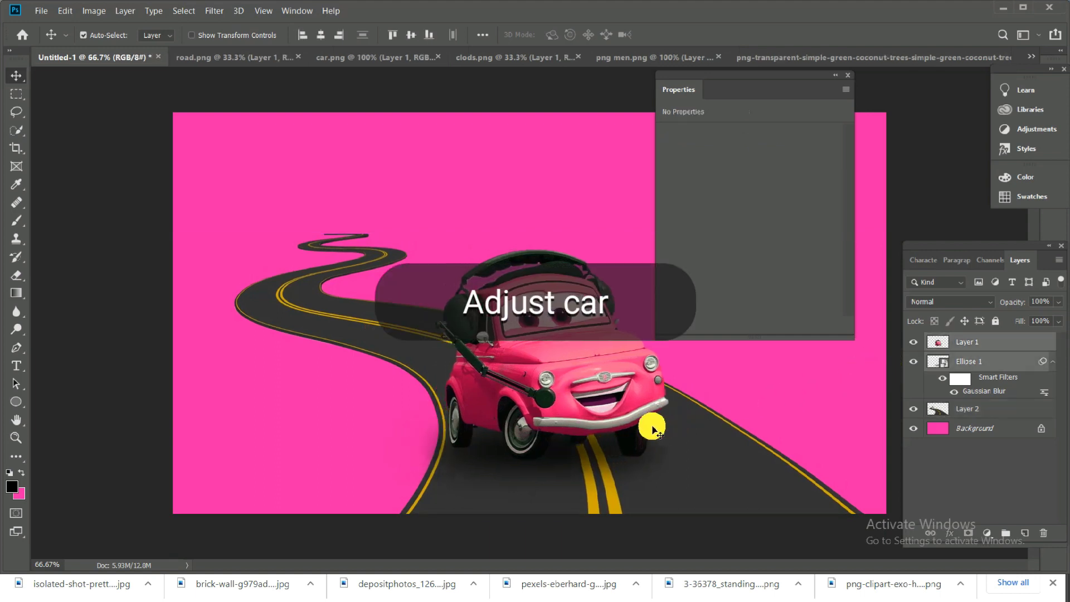
pyautogui.moveTo(624, 426); pyautogui.dragTo(652, 430)
pyautogui.hotkey('shift', 'Down')
pyautogui.hotkey('shift', 'Down')
pyautogui.hotkey('shift', 'Down')
pyautogui.hotkey('shift', 'Left')
pyautogui.hotkey('shift', 'Left')
pyautogui.hotkey('shift', 'Left')
pyautogui.hotkey('shift', 'Left')
pyautogui.hotkey('shift', 'Left')
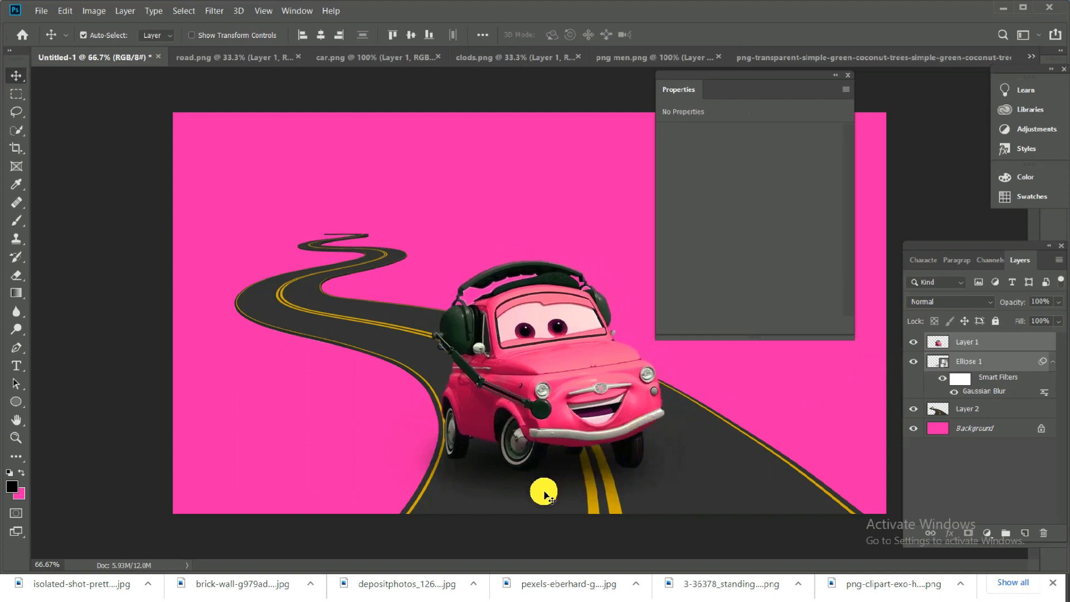
pyautogui.hotkey('shift', 'Left')
pyautogui.hotkey('shift', 'Left')
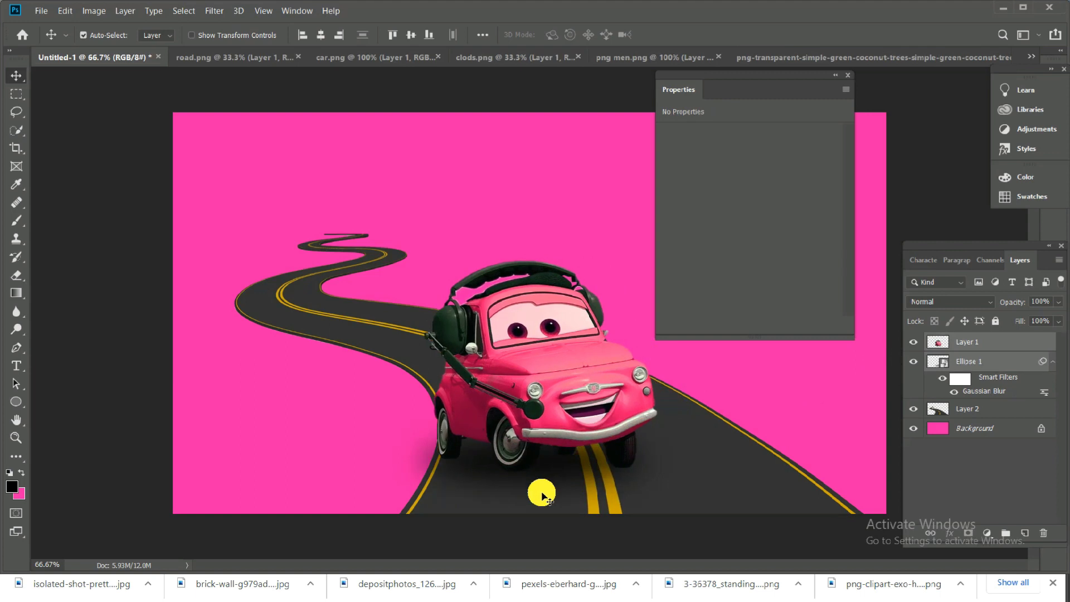
pyautogui.hotkey('shift', 'Right')
pyautogui.hotkey('shift', 'Right')
pyautogui.hotkey('shift', 'Right')
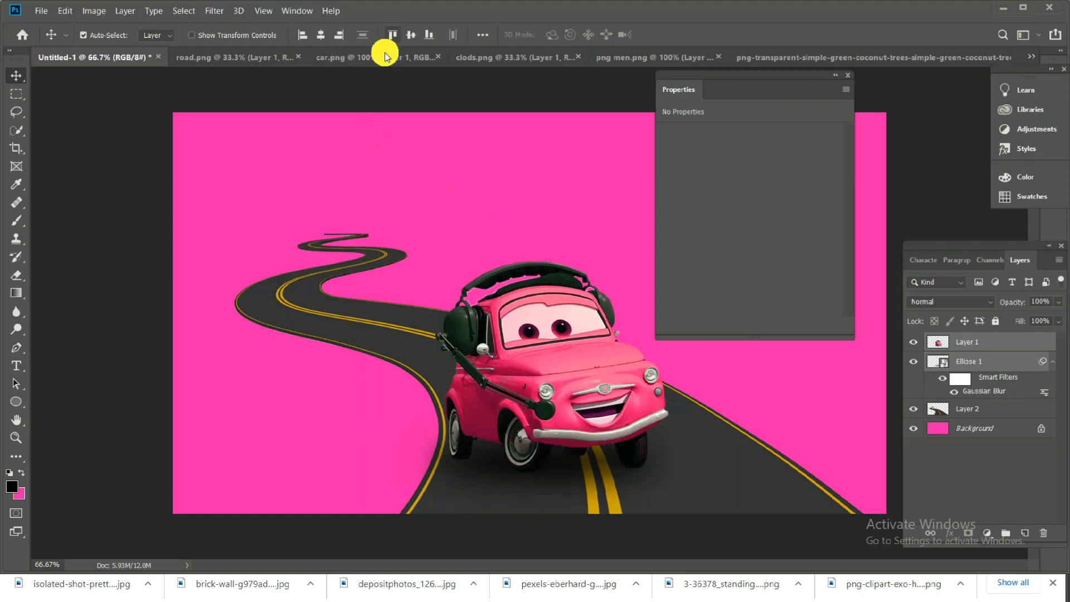
pyautogui.click(390, 344)
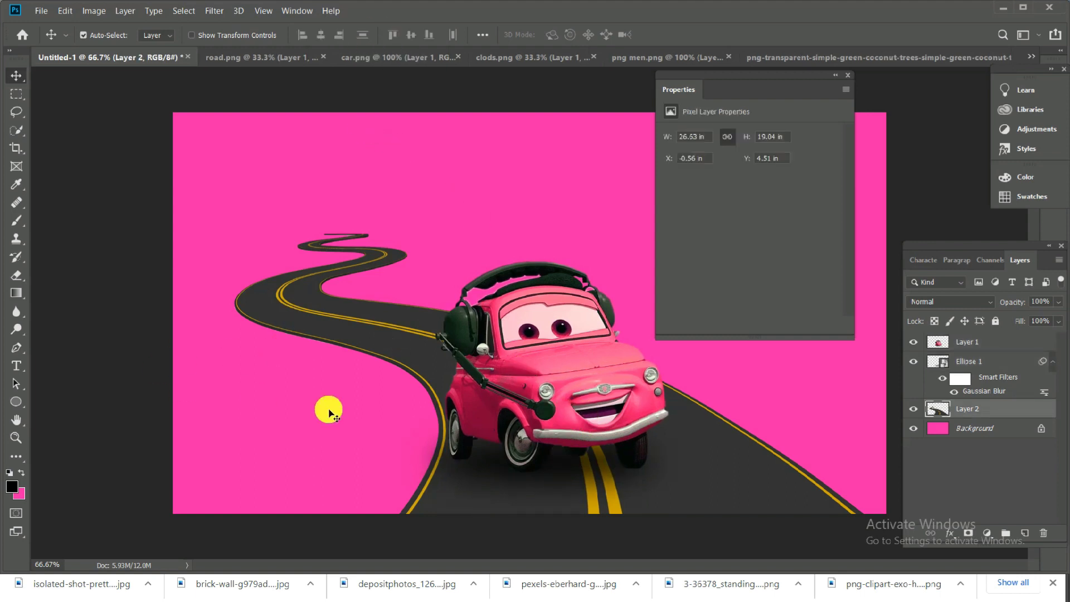
pyautogui.moveTo(563, 464); pyautogui.dragTo(562, 480)
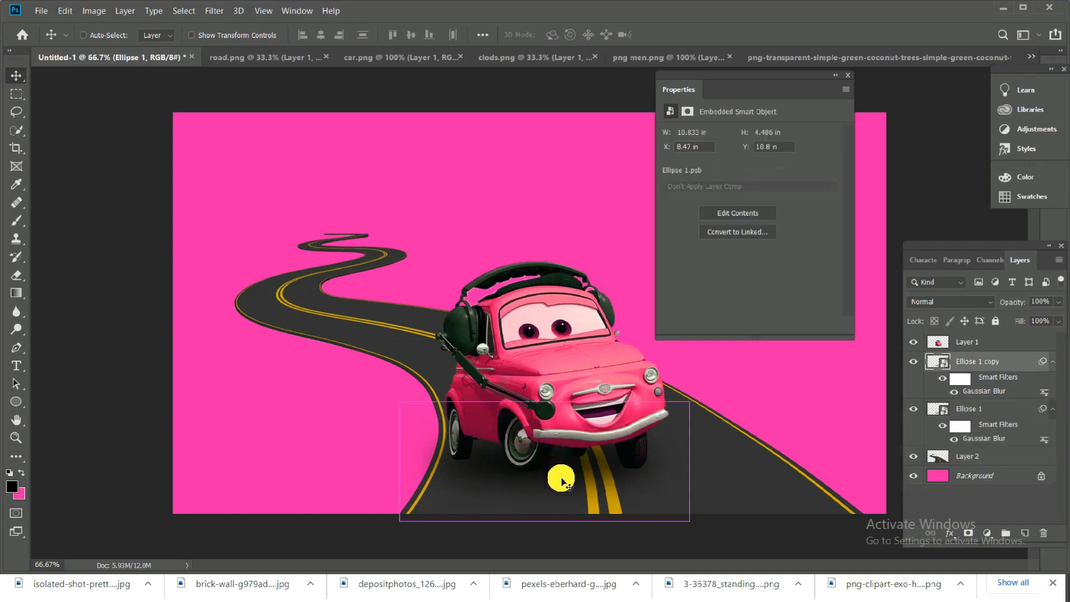
# Set both shadow layers to 60% opacity and collapse the Properties panel
pyautogui.click(1050, 302)
pyautogui.write('60')
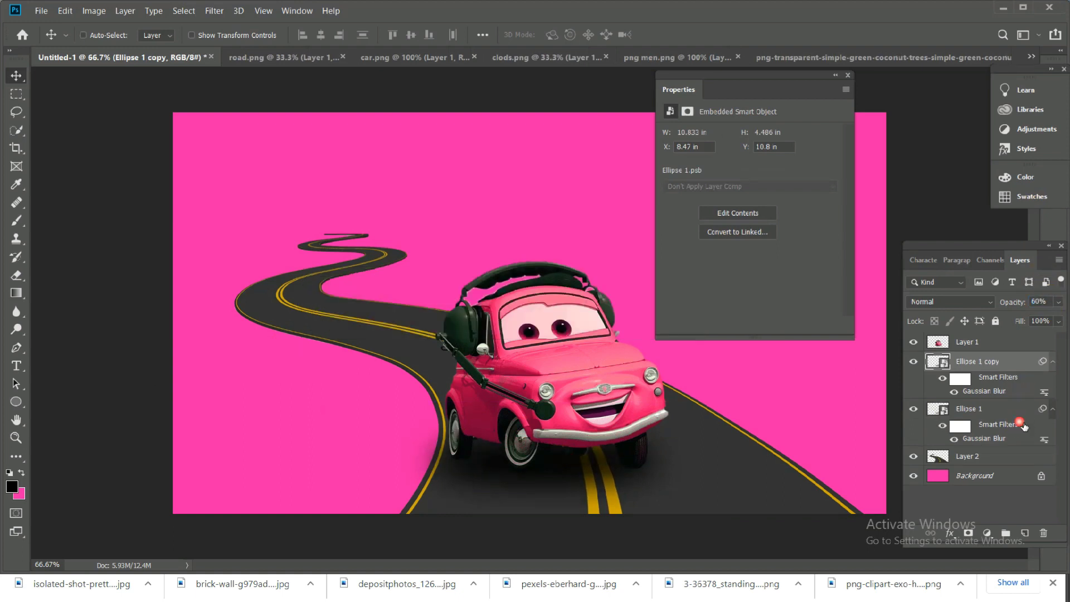
pyautogui.keyDown('ctrl'); pyautogui.click(1024, 425); pyautogui.keyUp('ctrl')
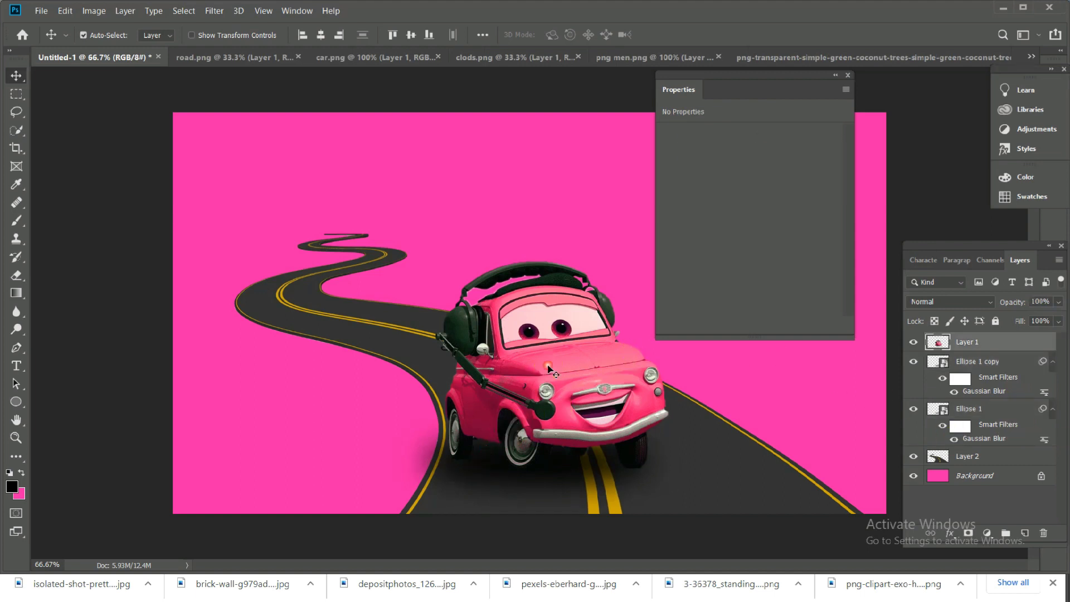
pyautogui.click(707, 360)
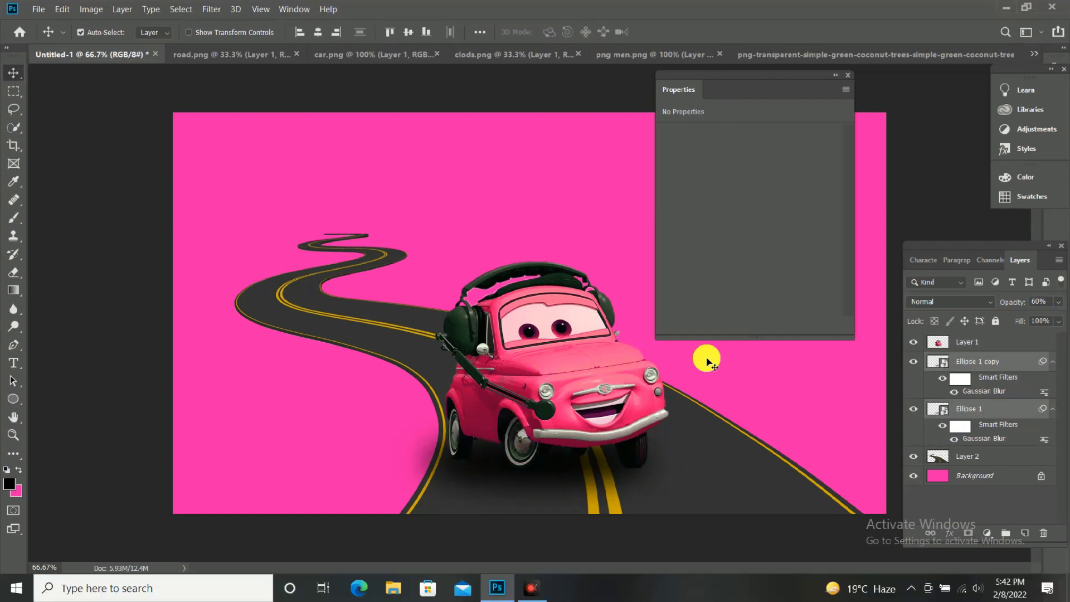
pyautogui.click(835, 78)
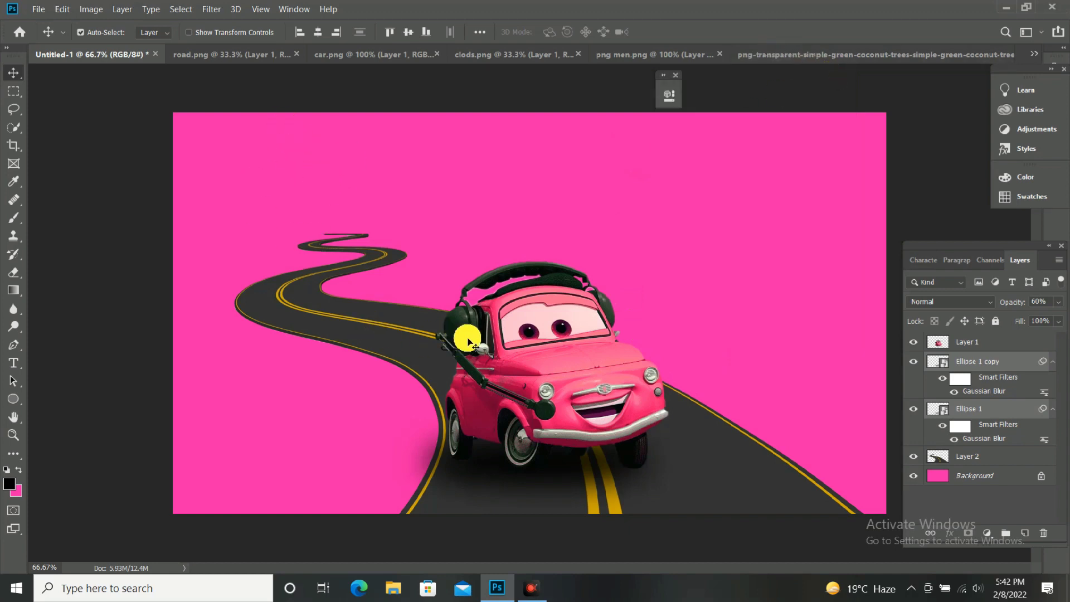
# Draw a 327 × 327 px circle above the road layer, left of the car
pyautogui.click(432, 365)
pyautogui.click(18, 397)
pyautogui.moveTo(495, 385); pyautogui.dragTo(502, 398)
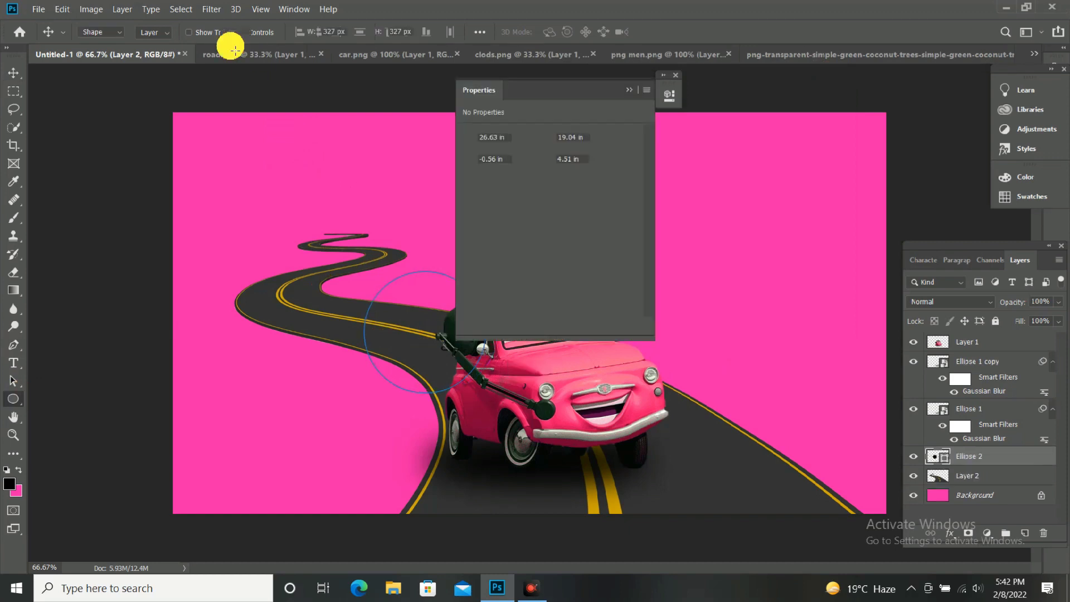
# Fill the circle with white and move it up and to the left
pyautogui.click(157, 32)
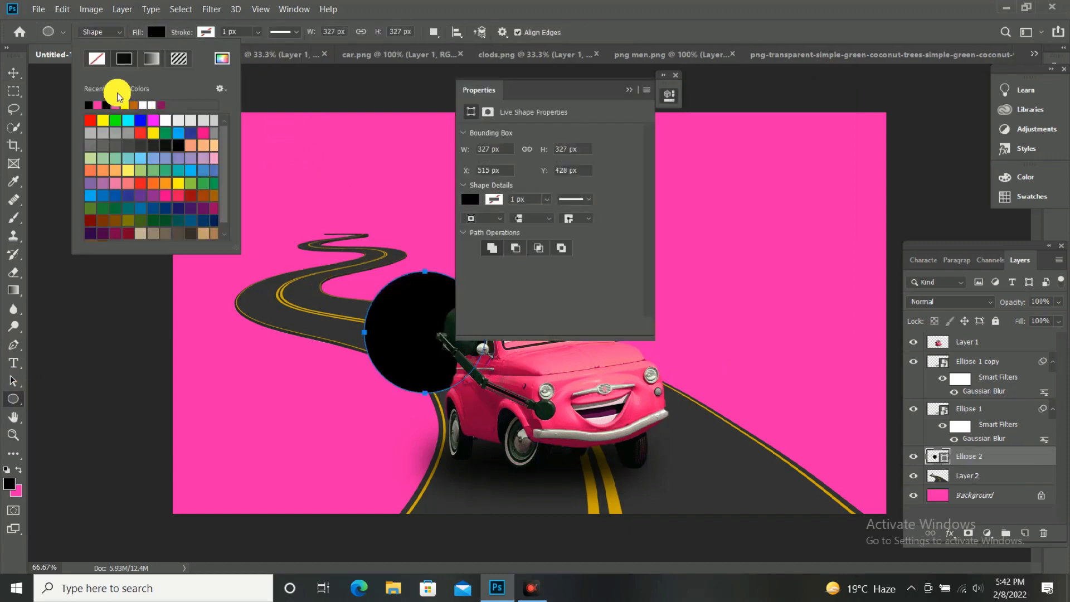
pyautogui.click(151, 105)
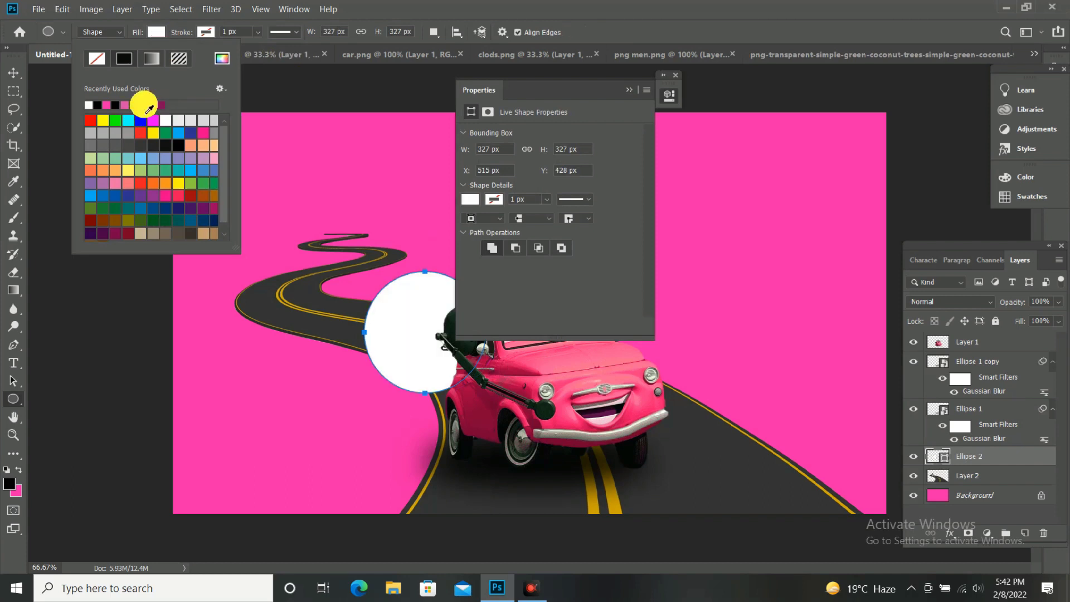
pyautogui.press('Escape')
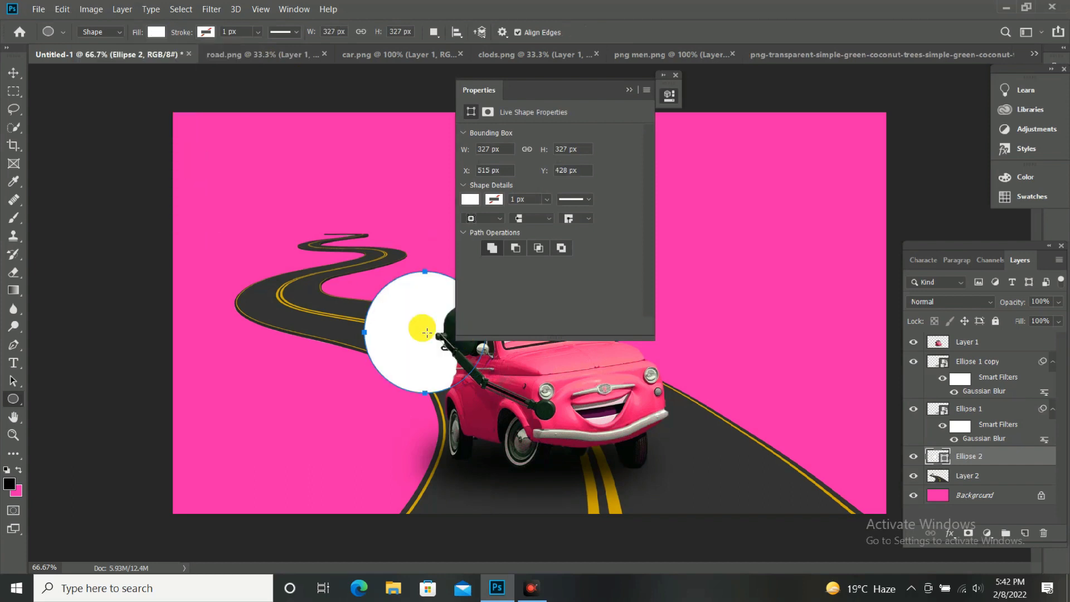
pyautogui.press('v')
pyautogui.moveTo(412, 329); pyautogui.dragTo(372, 302)
# Blur the white circle with a 118.7-pixel Gaussian Blur and move the glow behind the car
pyautogui.click(212, 9)
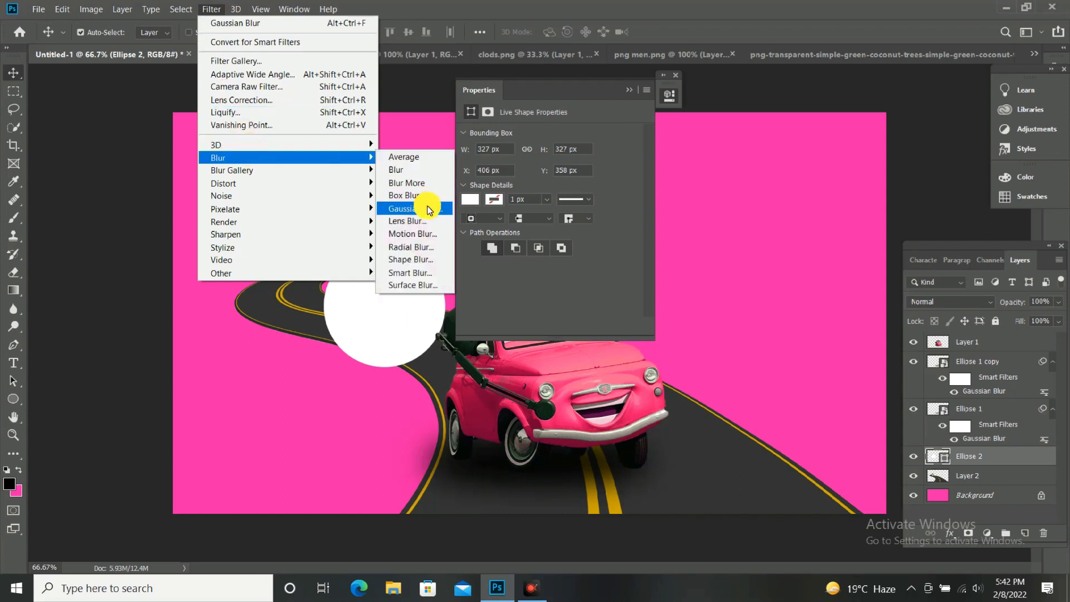
pyautogui.click(424, 207)
pyautogui.click(526, 243)
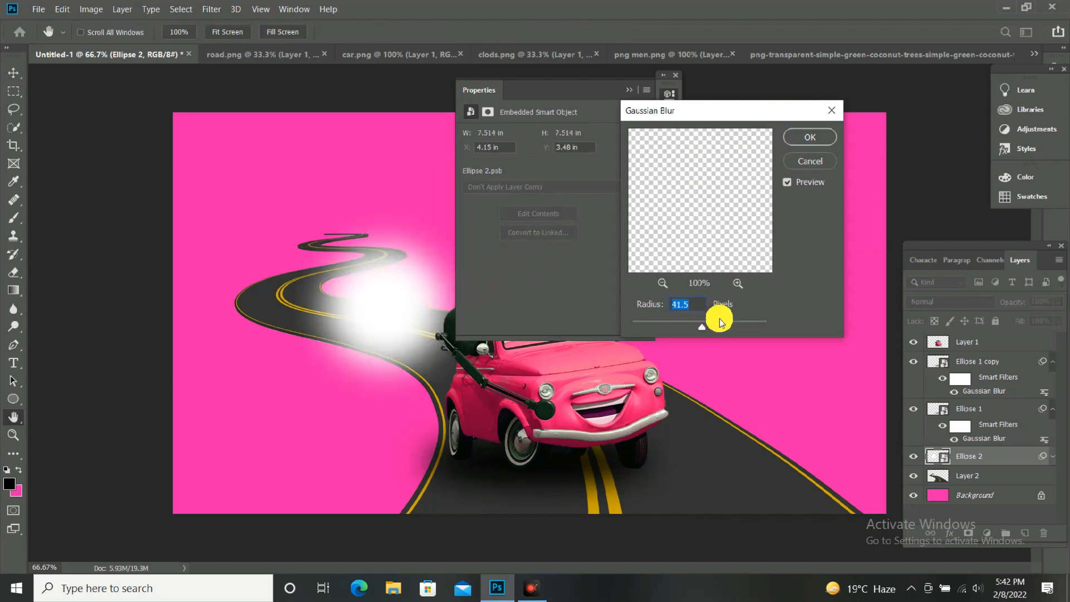
pyautogui.click(809, 136)
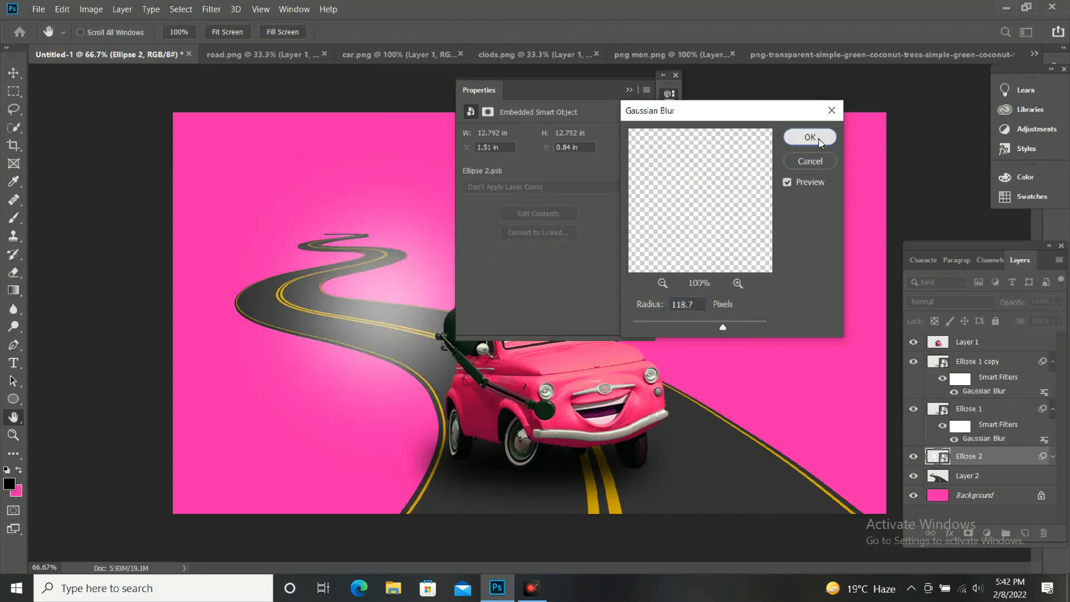
pyautogui.click(629, 89)
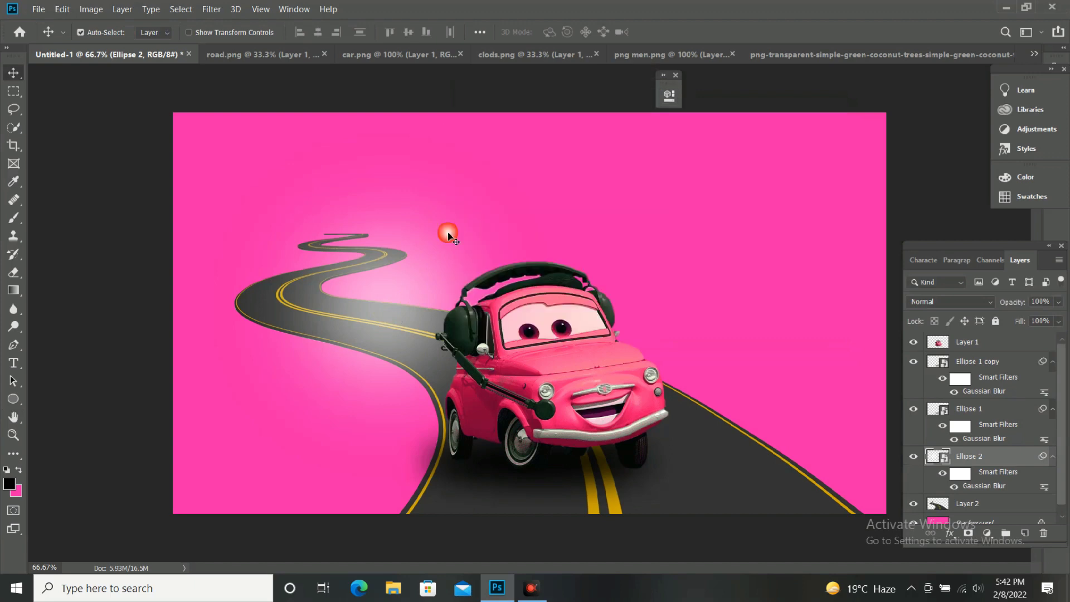
pyautogui.moveTo(395, 296); pyautogui.dragTo(536, 318)
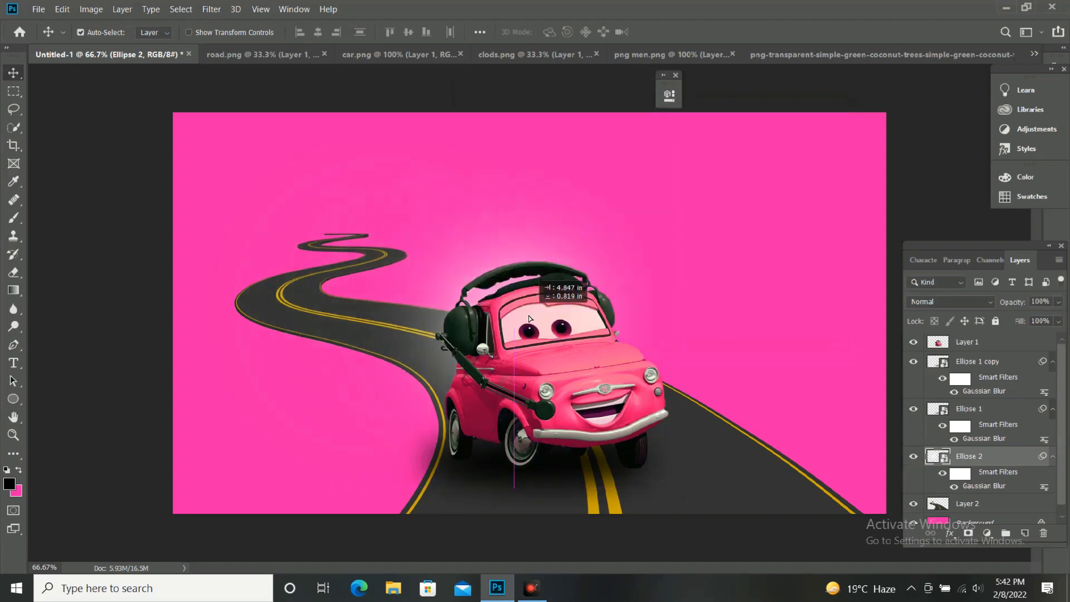
# Enlarge the glow to 152.75% and settle it behind the car
pyautogui.hotkey('ctrl', 't')
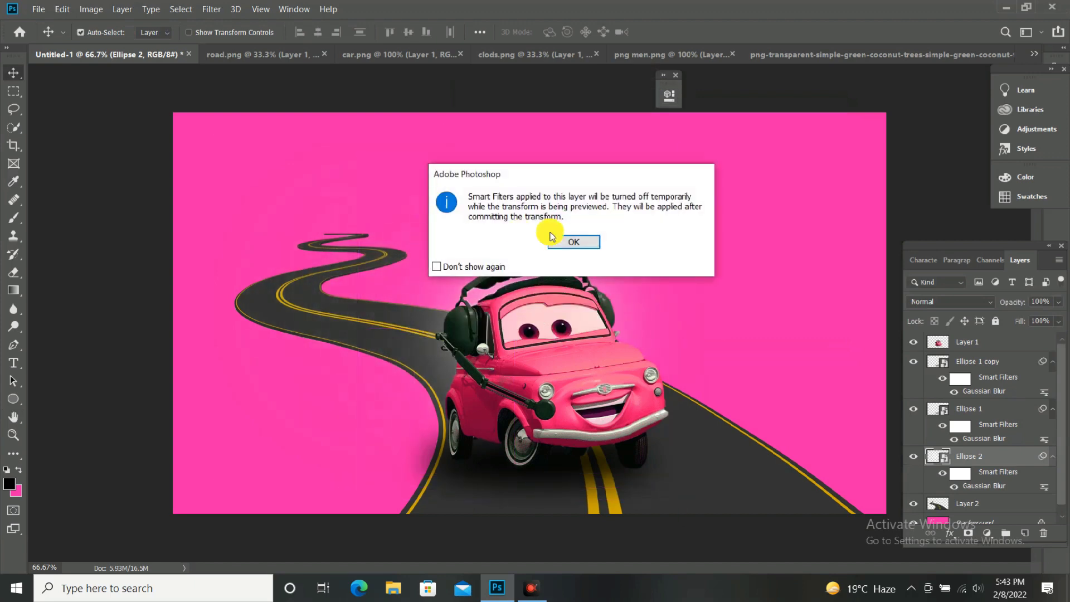
pyautogui.click(568, 308)
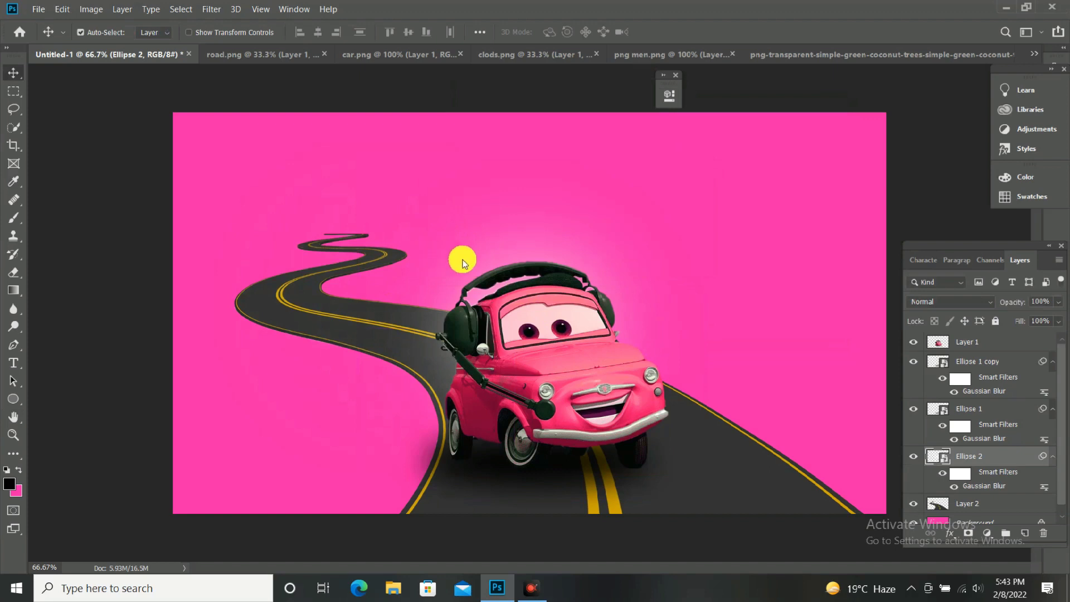
pyautogui.hotkey('ctrl', 't')
pyautogui.moveTo(470, 268); pyautogui.dragTo(421, 199)
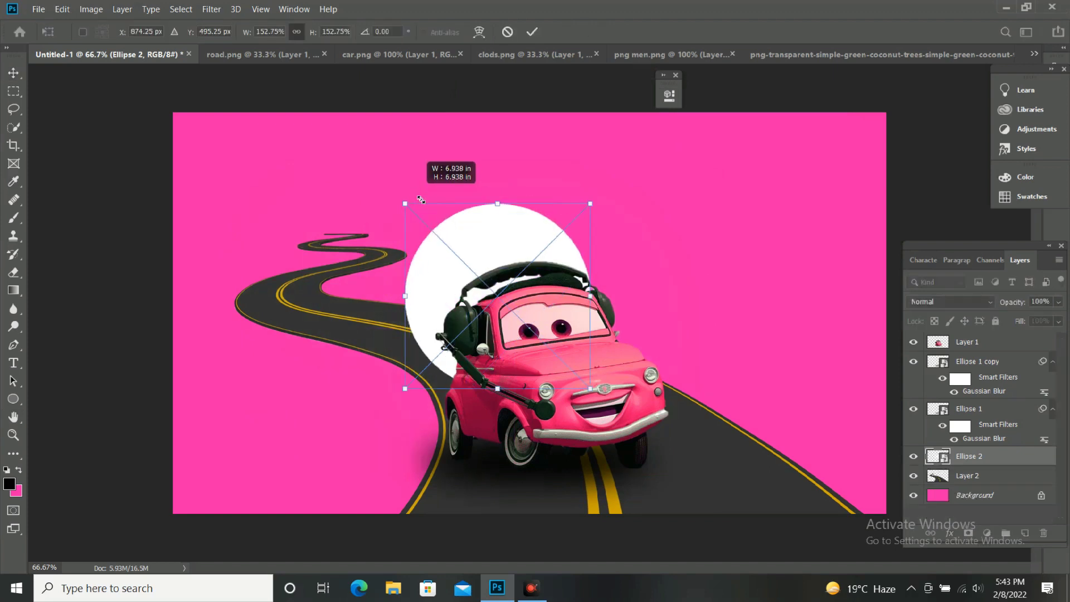
pyautogui.moveTo(471, 247); pyautogui.dragTo(510, 286)
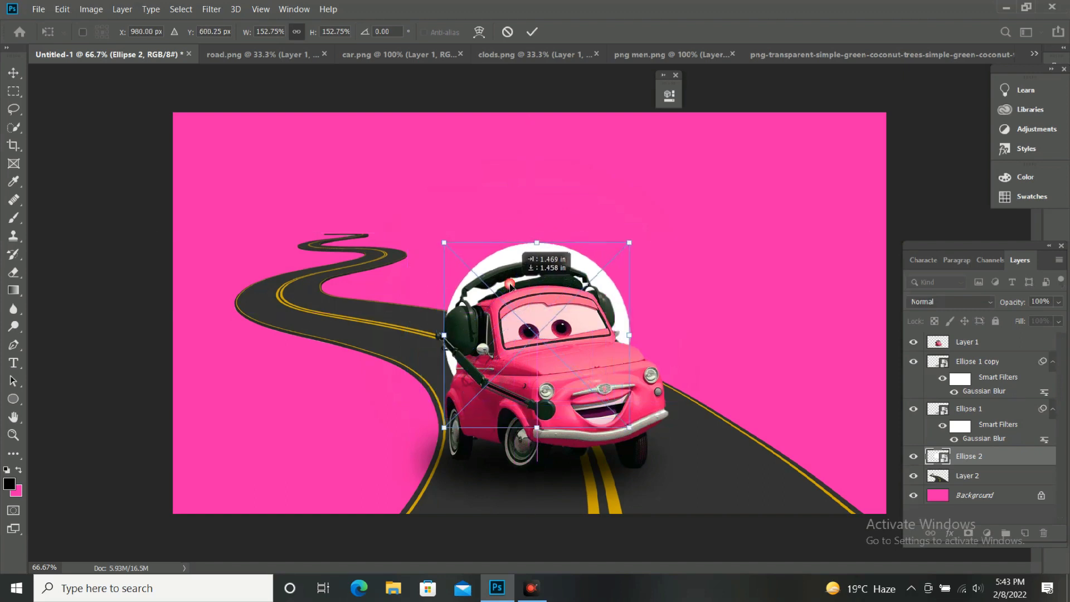
pyautogui.doubleClick(509, 284)
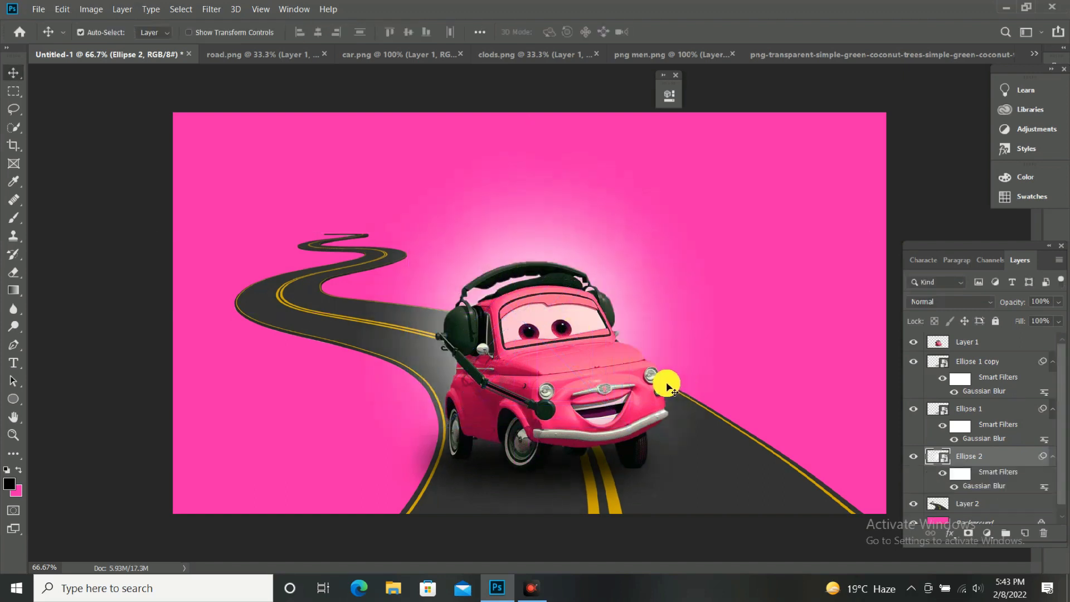
pyautogui.press('e')
pyautogui.click(586, 379)
# Rasterize the glow layer and set the eraser to 136 px at 53% opacity
pyautogui.click(566, 245)
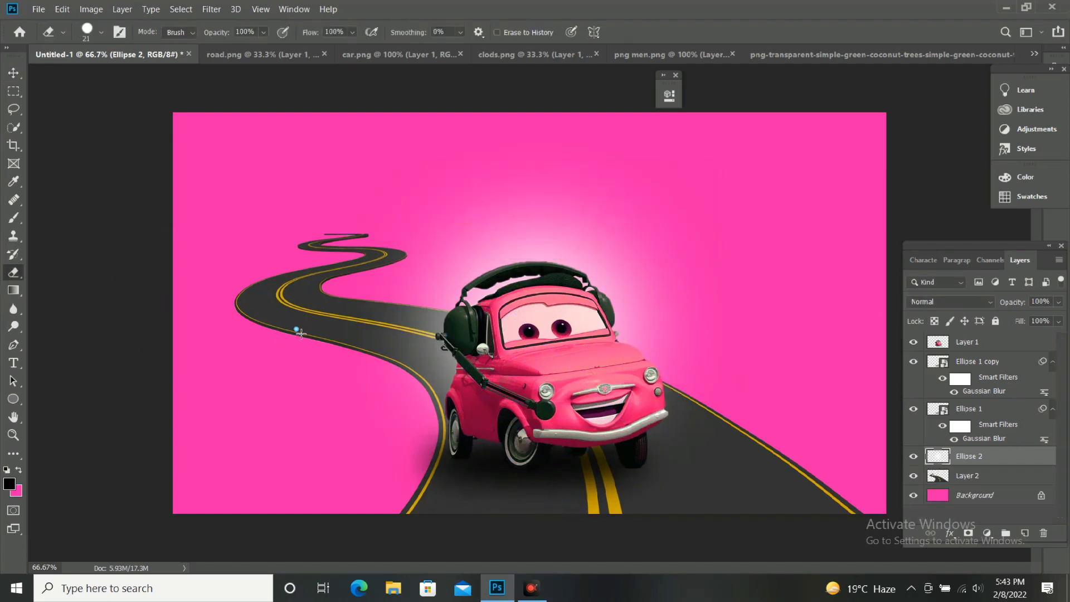
pyautogui.rightClick(300, 333)
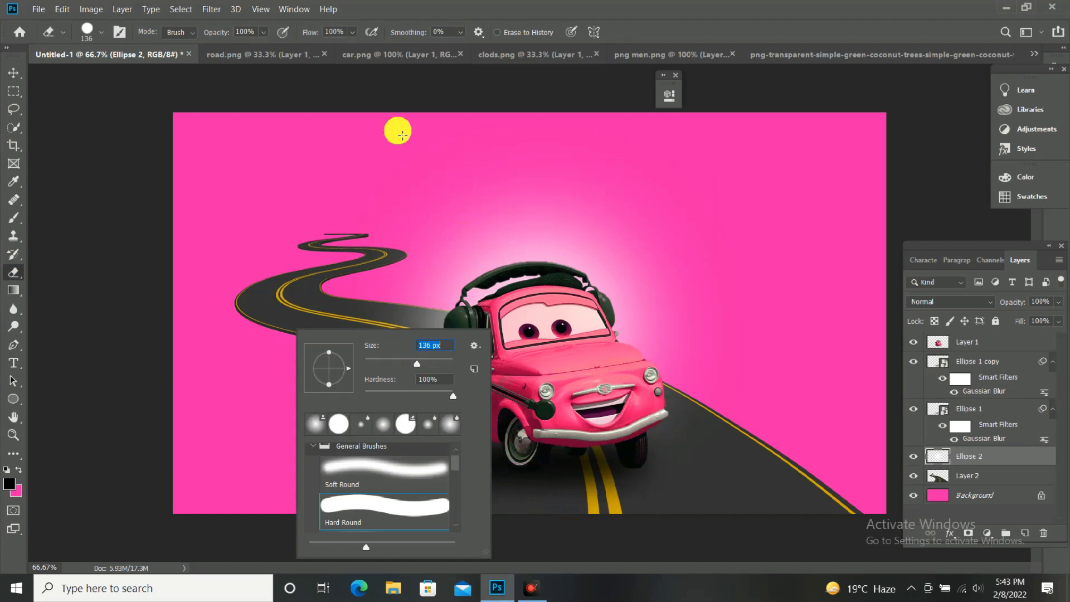
pyautogui.click(262, 35)
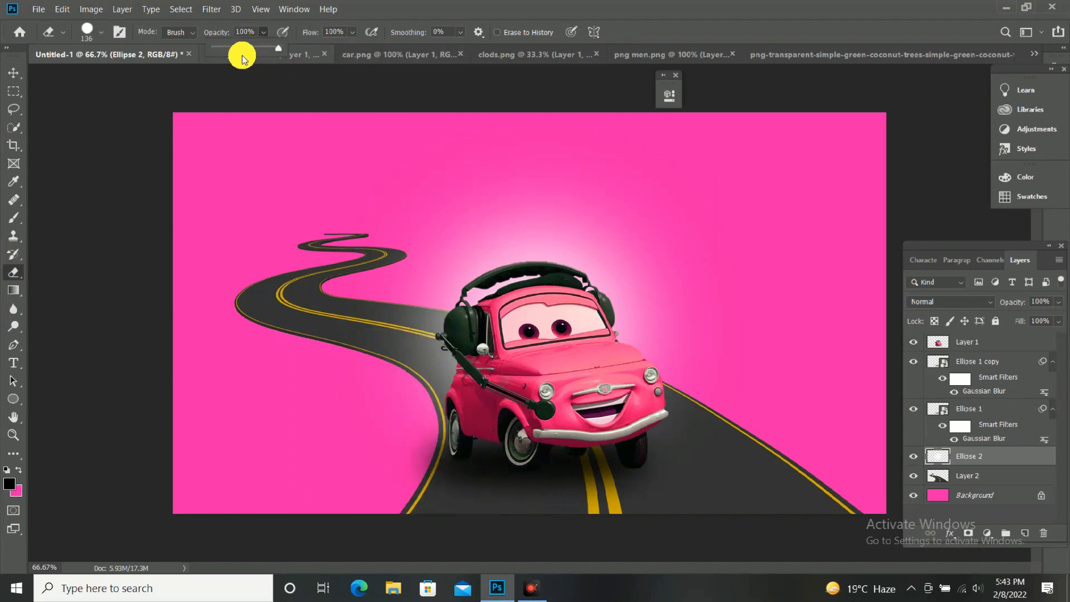
pyautogui.click(243, 49)
pyautogui.rightClick(490, 437)
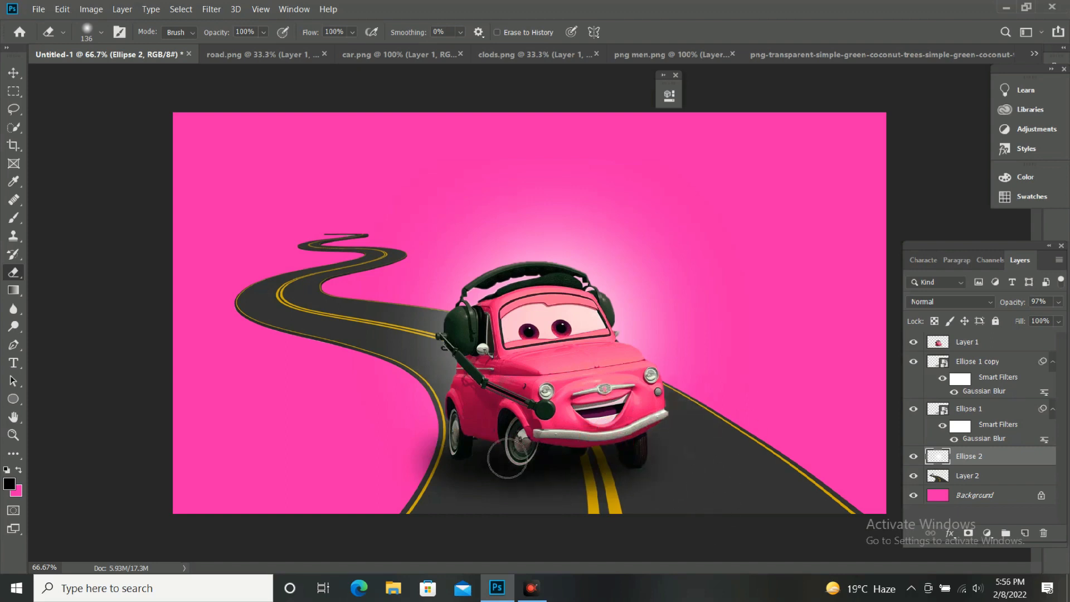
# Erase the excess glow beside the wheel and under the car
pyautogui.moveTo(446, 347)
pyautogui.mouseDown()
pyautogui.moveTo(466, 366)
pyautogui.moveTo(479, 355)
pyautogui.mouseUp()
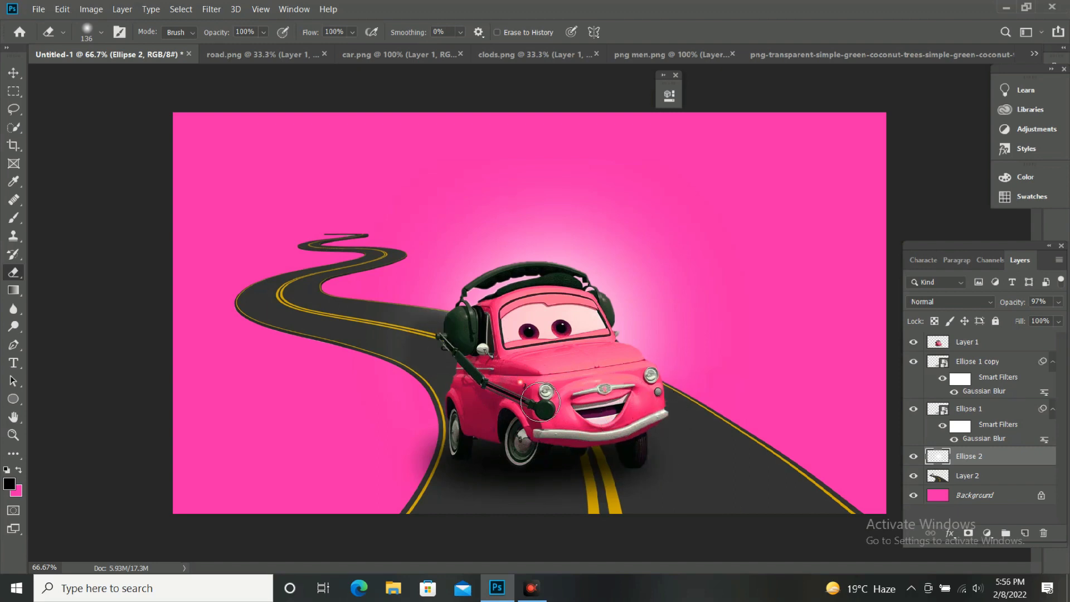
pyautogui.moveTo(628, 453); pyautogui.dragTo(616, 449)
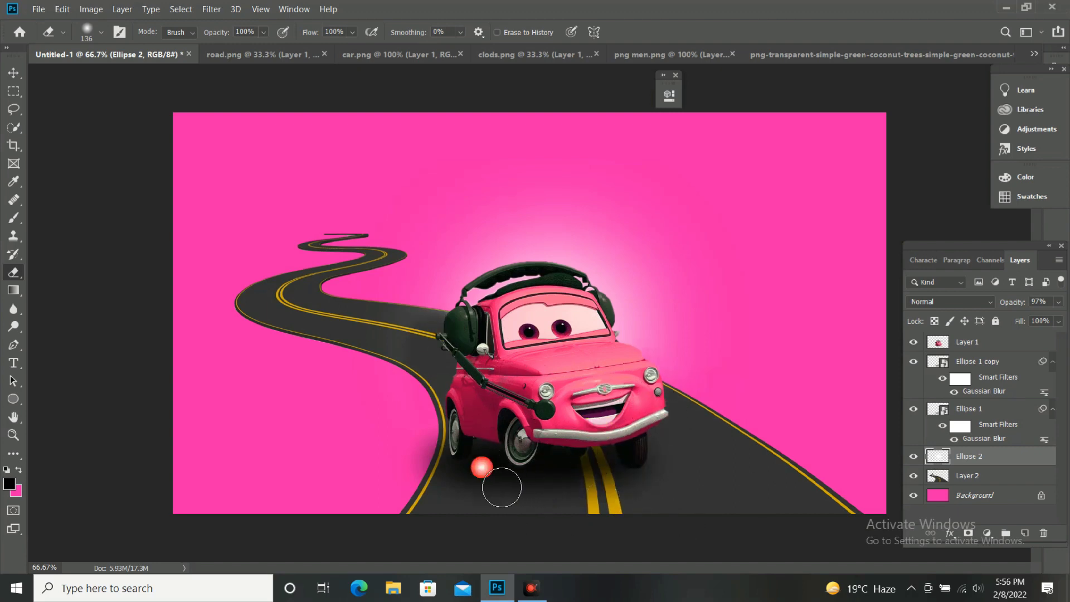
pyautogui.press('v')
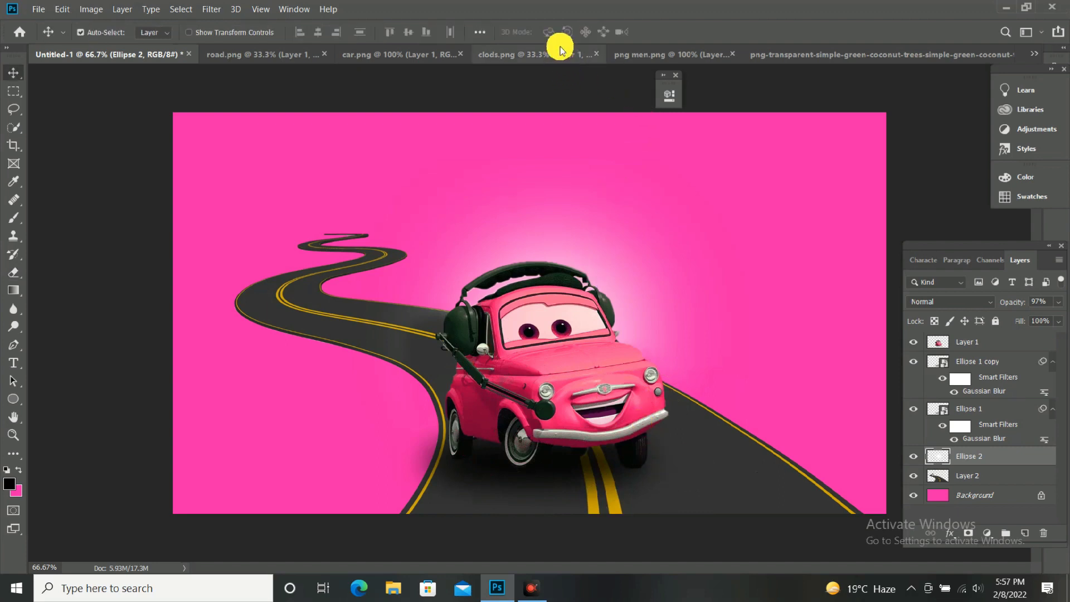
pyautogui.click(658, 53)
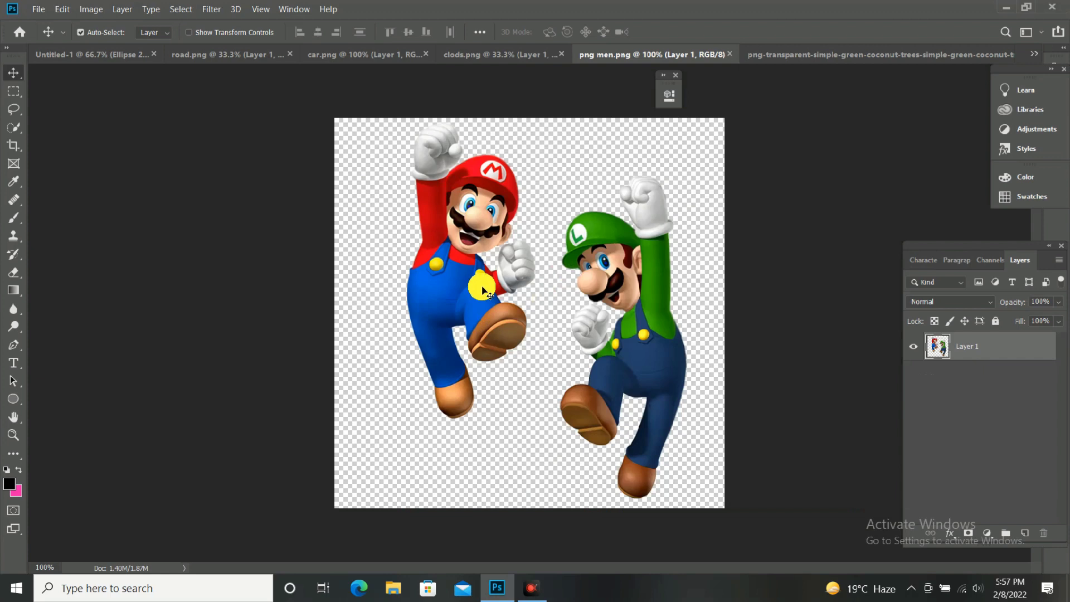
# Drag Mario and Luigi from men.png into Untitled-1, behind the pink car
pyautogui.moveTo(482, 288); pyautogui.dragTo(123, 64)
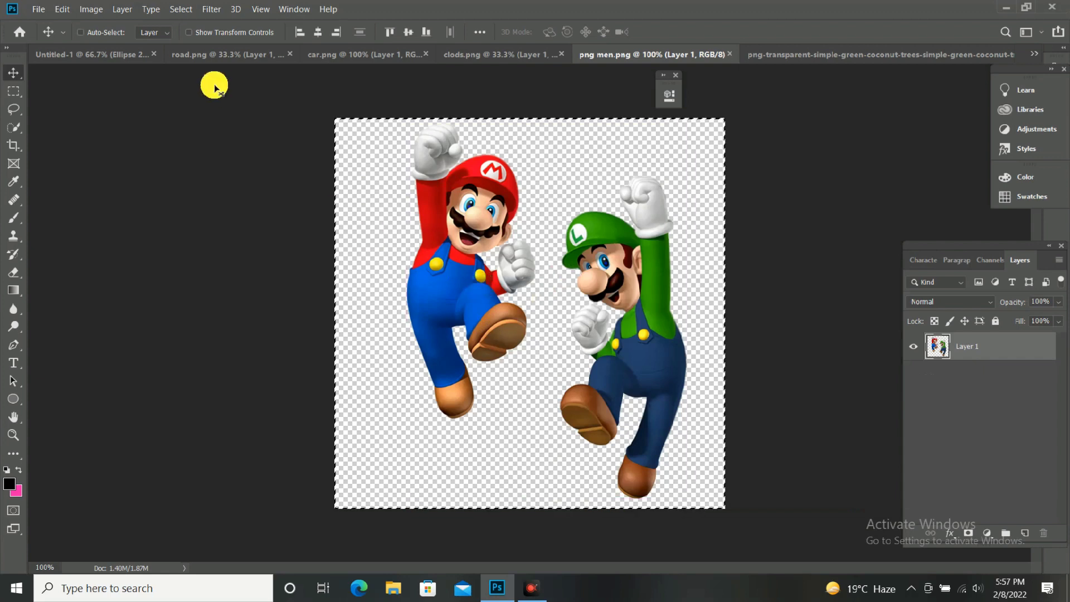
pyautogui.moveTo(120, 56); pyautogui.dragTo(593, 268)
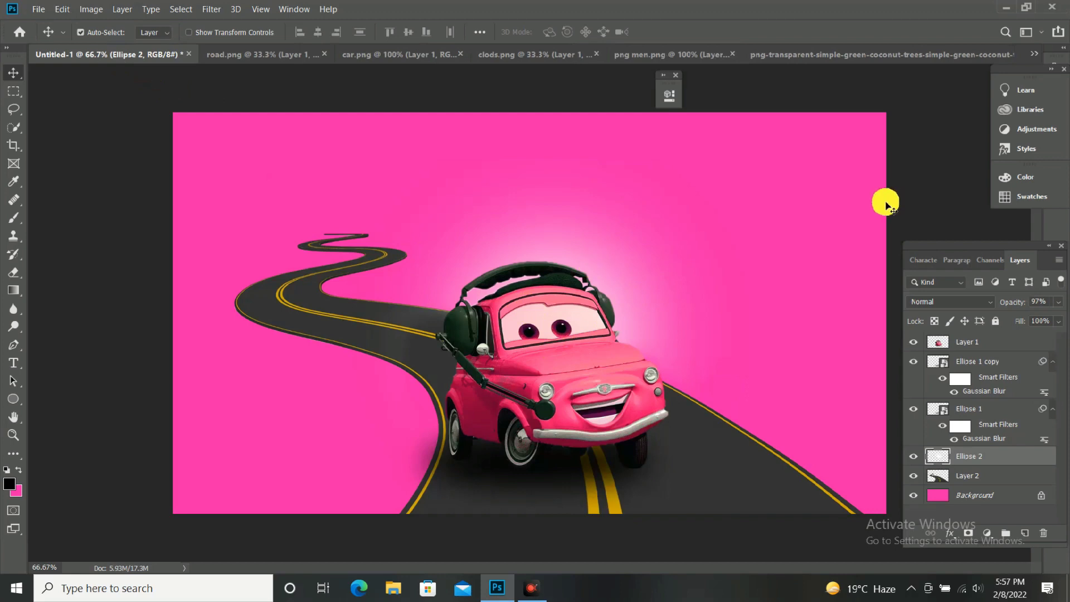
pyautogui.moveTo(753, 248); pyautogui.dragTo(657, 270)
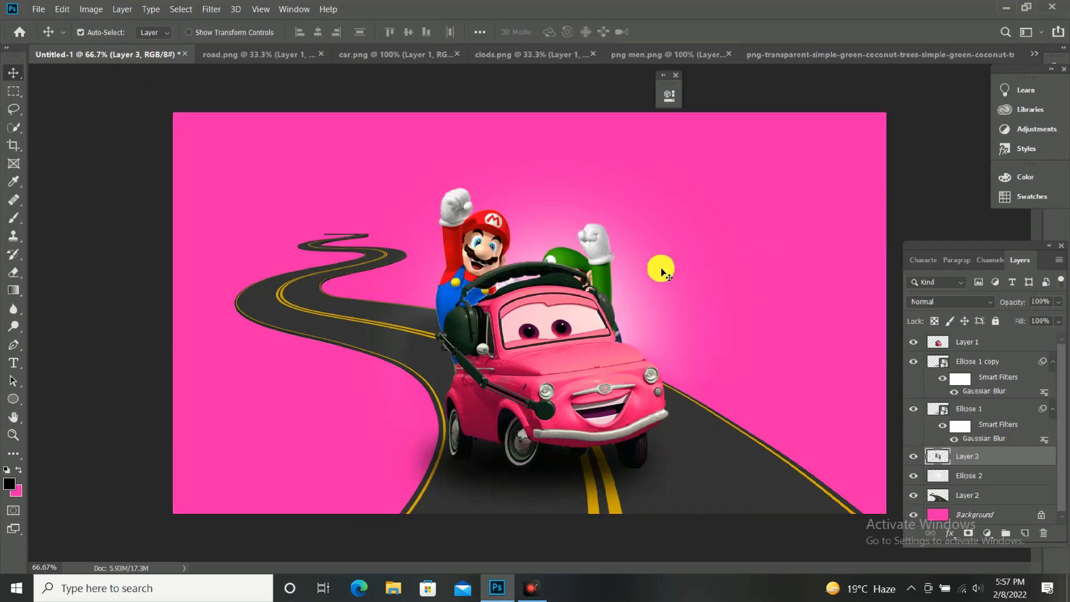
pyautogui.moveTo(493, 242)
pyautogui.mouseDown()
pyautogui.moveTo(555, 207)
pyautogui.moveTo(545, 222)
pyautogui.mouseUp()
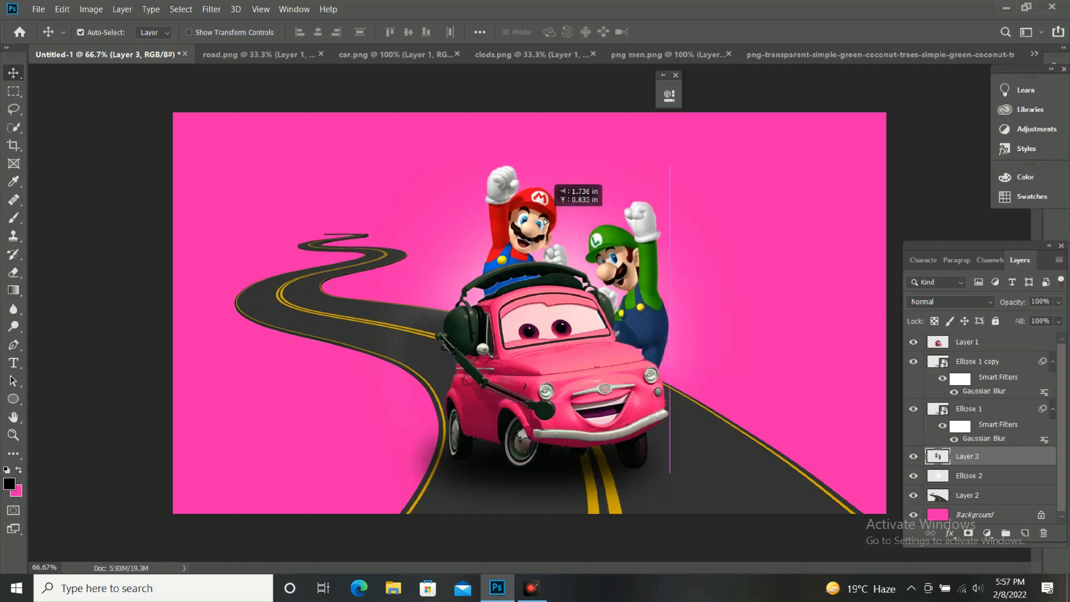
# Nudge Mario and Luigi into position so they appear to ride in the car
pyautogui.click(691, 347)
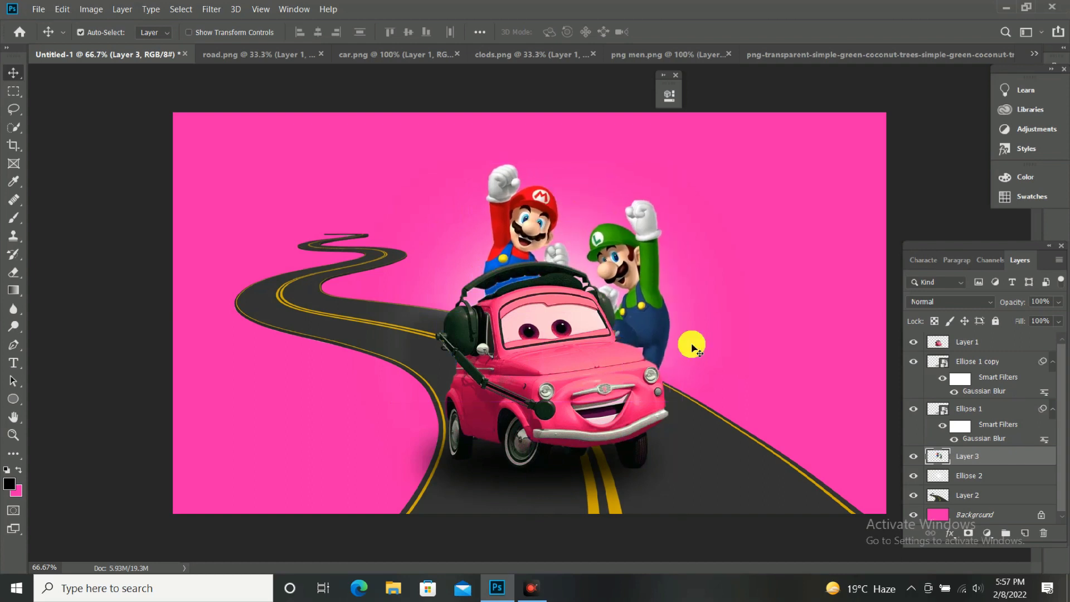
pyautogui.press('Up')
pyautogui.press('Up')
pyautogui.press('Up')
pyautogui.press('Down')
pyautogui.press('Down')
pyautogui.press('Down')
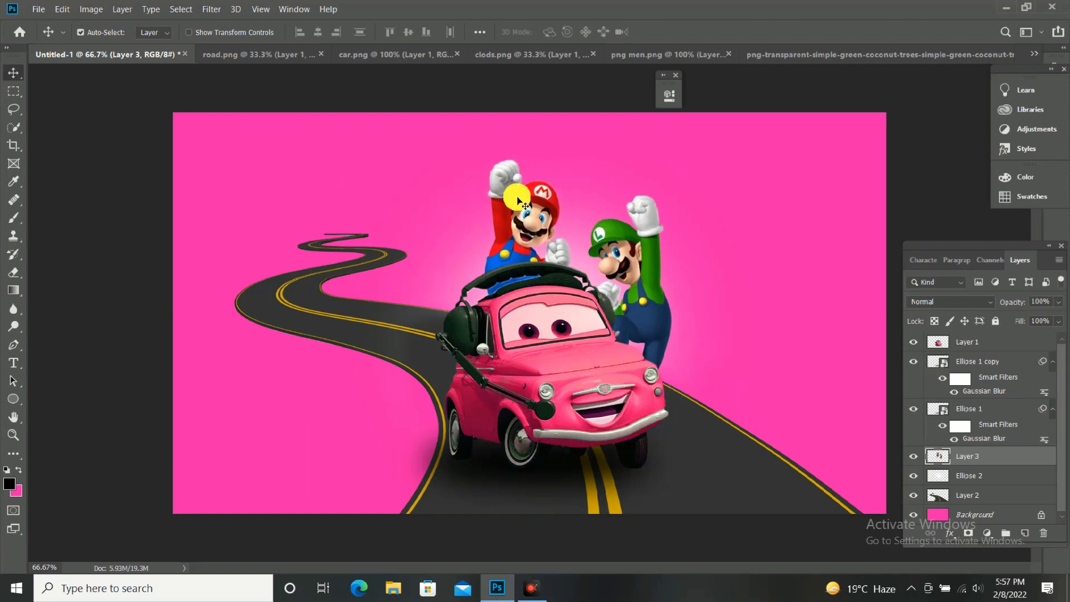
pyautogui.click(498, 56)
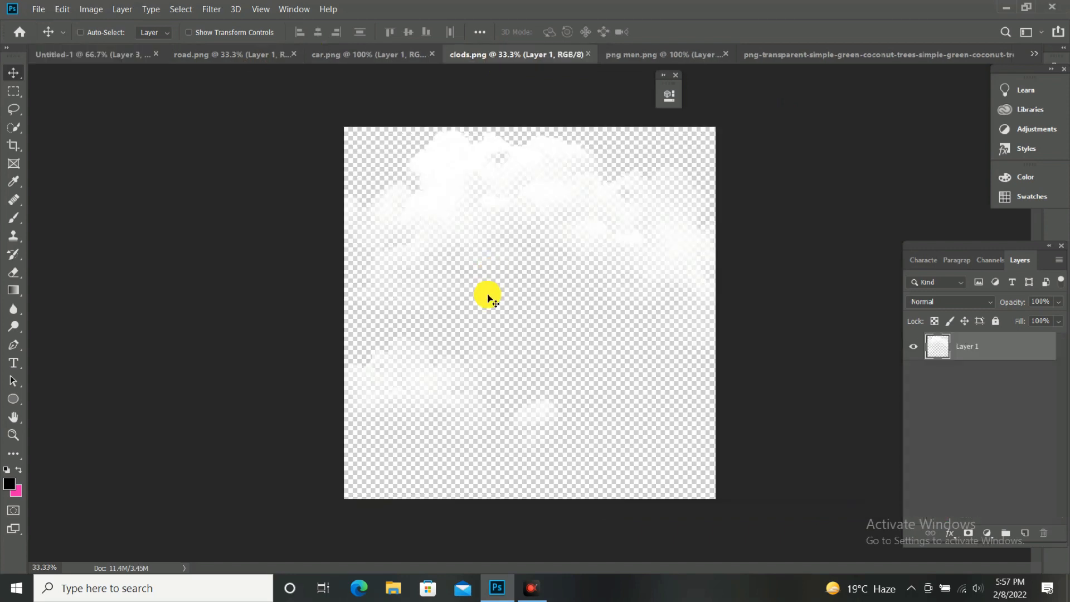
# Paste the clouds into Untitled-1, shrinking them to about 70% in the upper-left sky
pyautogui.click(82, 59)
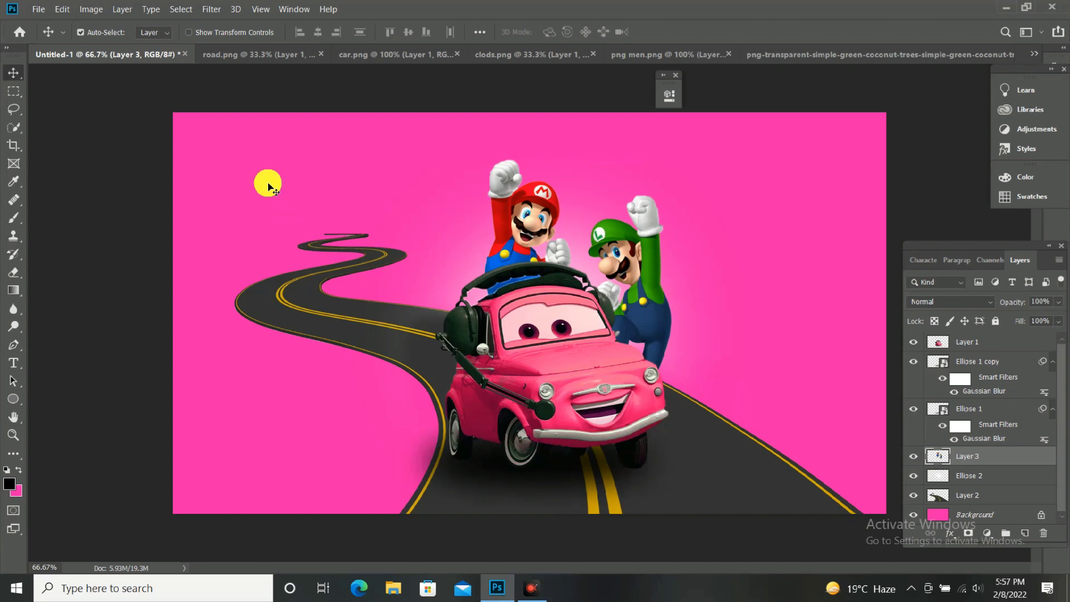
pyautogui.hotkey('ctrl', 'v')
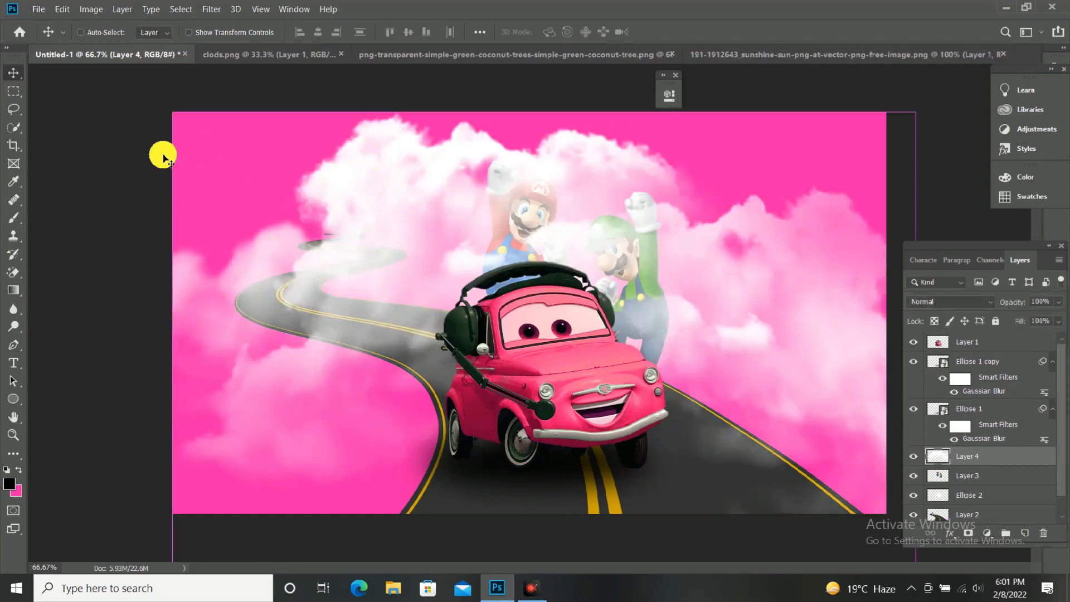
pyautogui.hotkey('ctrl', 't')
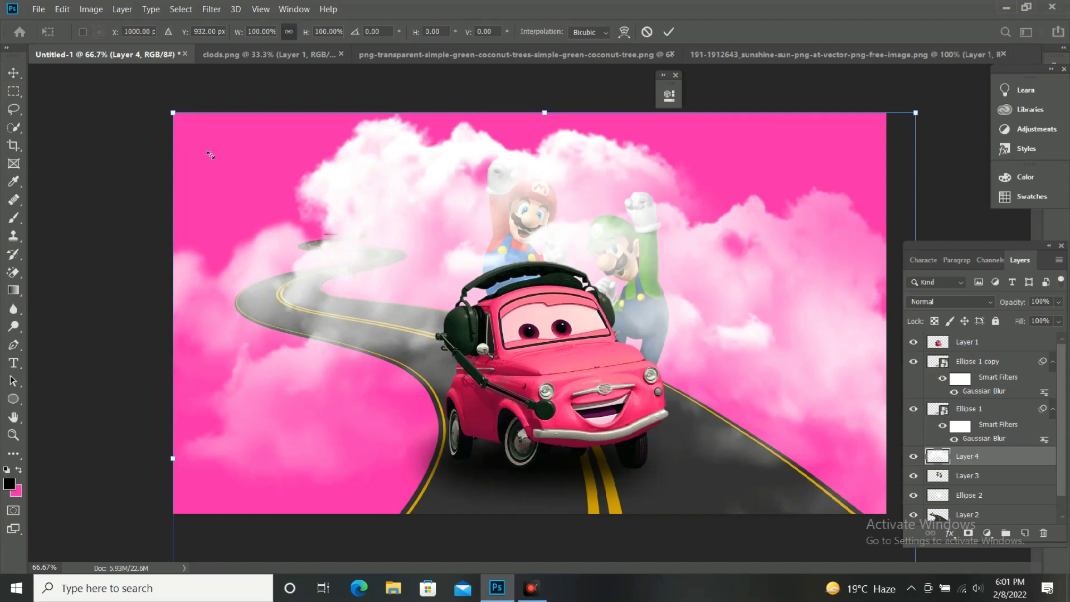
pyautogui.moveTo(298, 240); pyautogui.dragTo(299, 242)
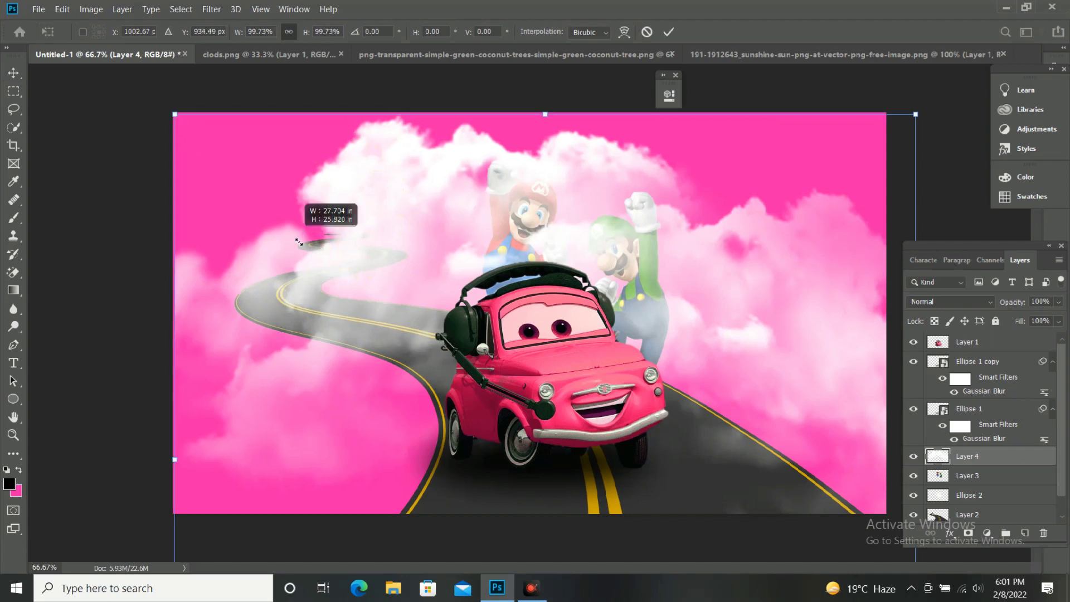
pyautogui.moveTo(297, 235); pyautogui.dragTo(304, 238)
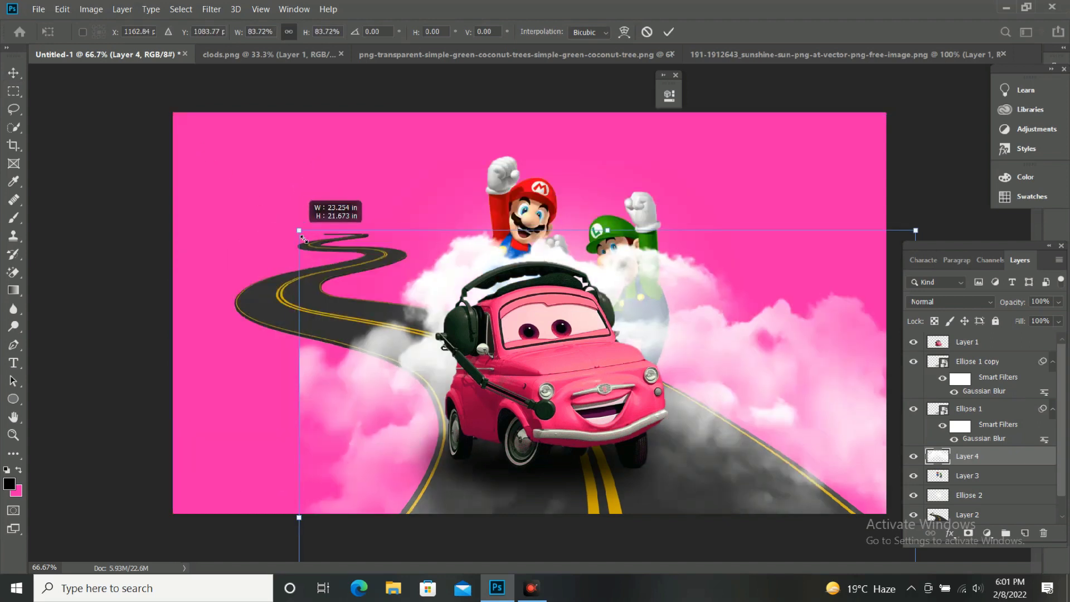
pyautogui.click(438, 326)
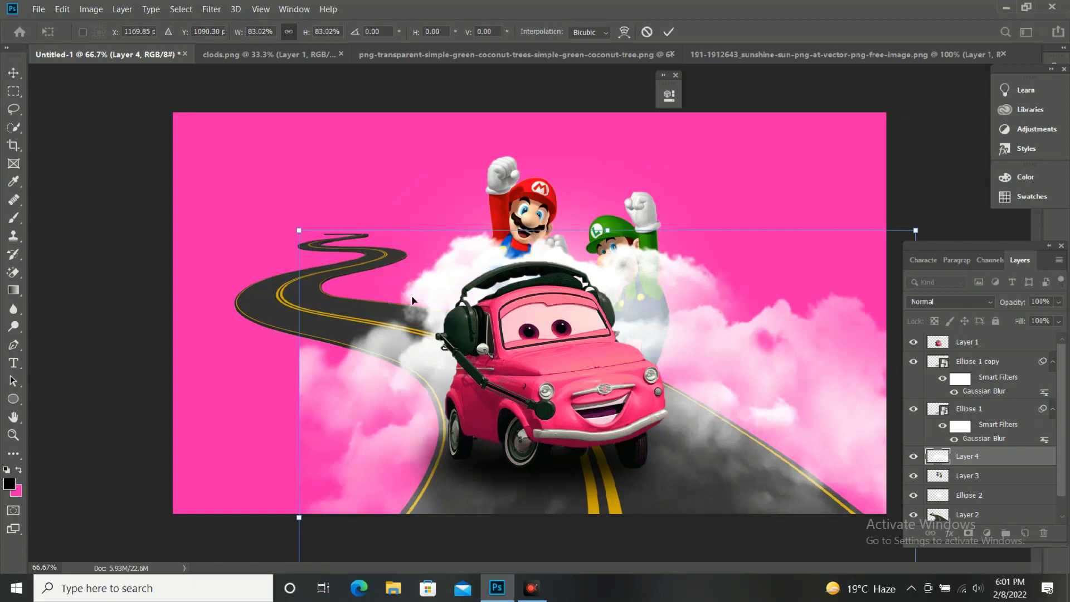
pyautogui.moveTo(412, 301); pyautogui.dragTo(264, 140)
pyautogui.click(128, 67)
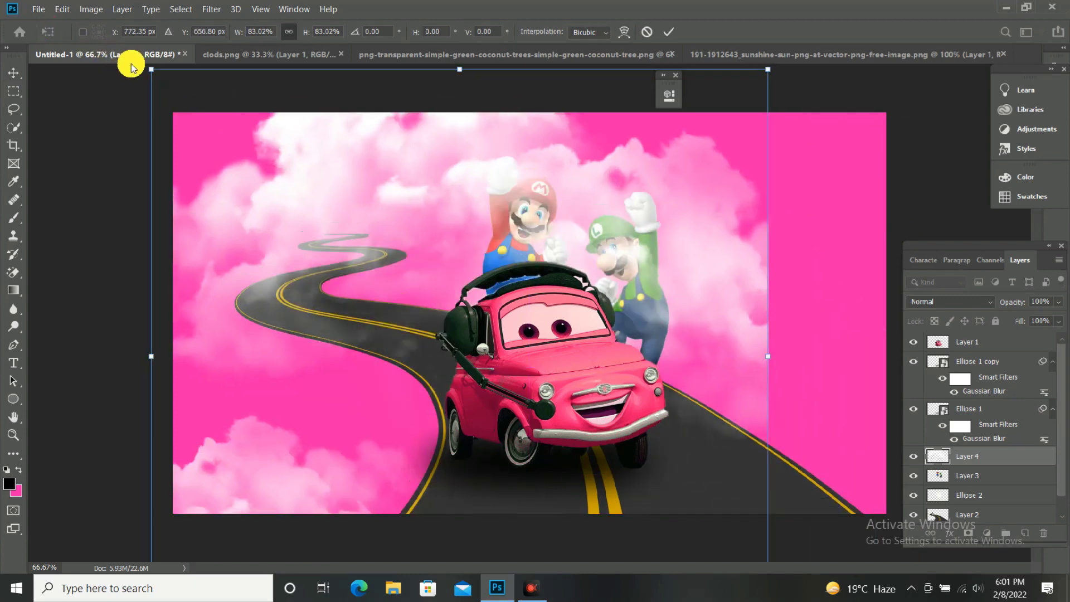
pyautogui.moveTo(194, 117); pyautogui.dragTo(290, 196)
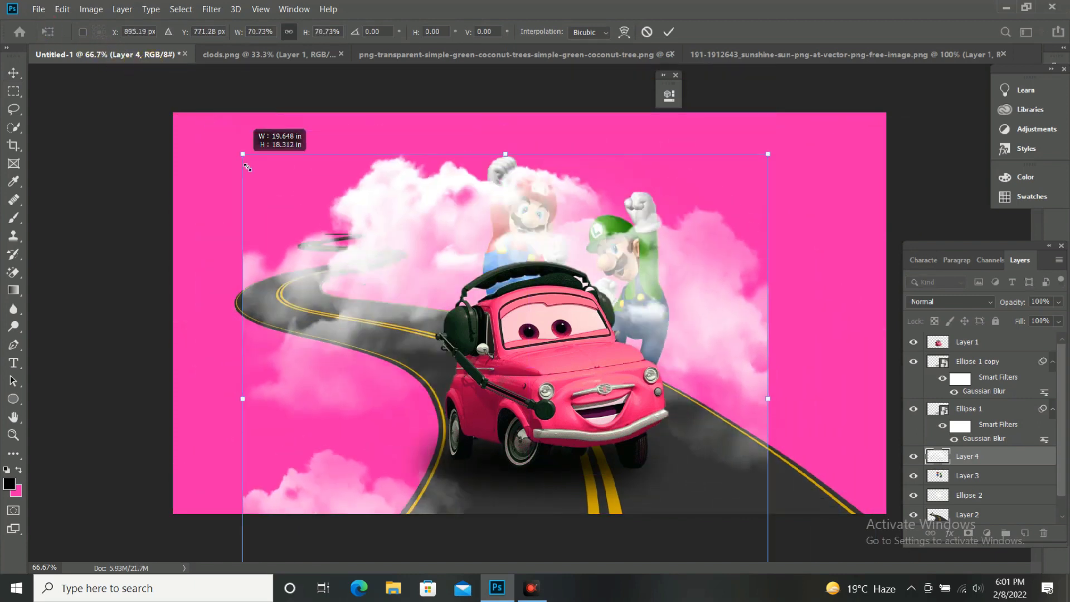
pyautogui.moveTo(465, 378); pyautogui.dragTo(381, 279)
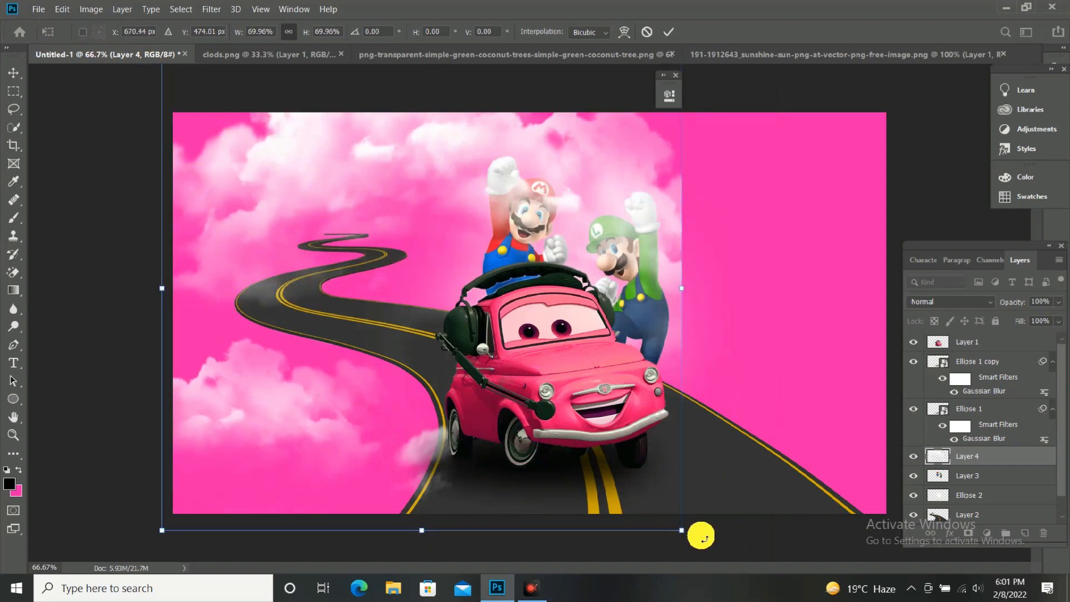
pyautogui.moveTo(689, 539)
pyautogui.mouseDown()
pyautogui.moveTo(621, 429)
pyautogui.moveTo(650, 452)
pyautogui.mouseUp()
pyautogui.press('Return')
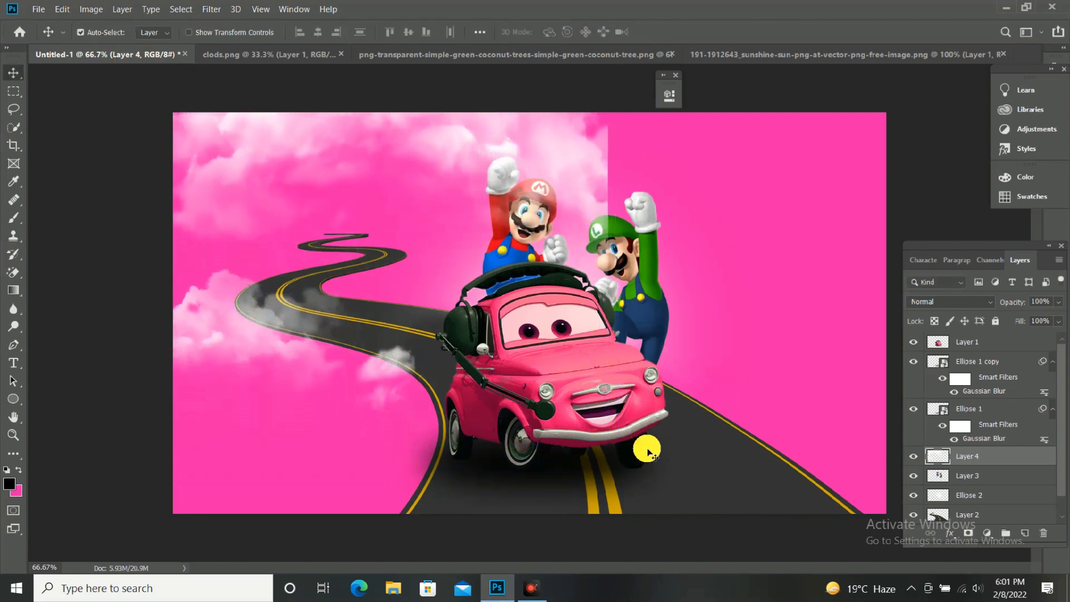
# Shrink the clouds slightly more and move Layer 4 below Layer 3
pyautogui.press('ctrl')
pyautogui.hotkey('ctrl', 't')
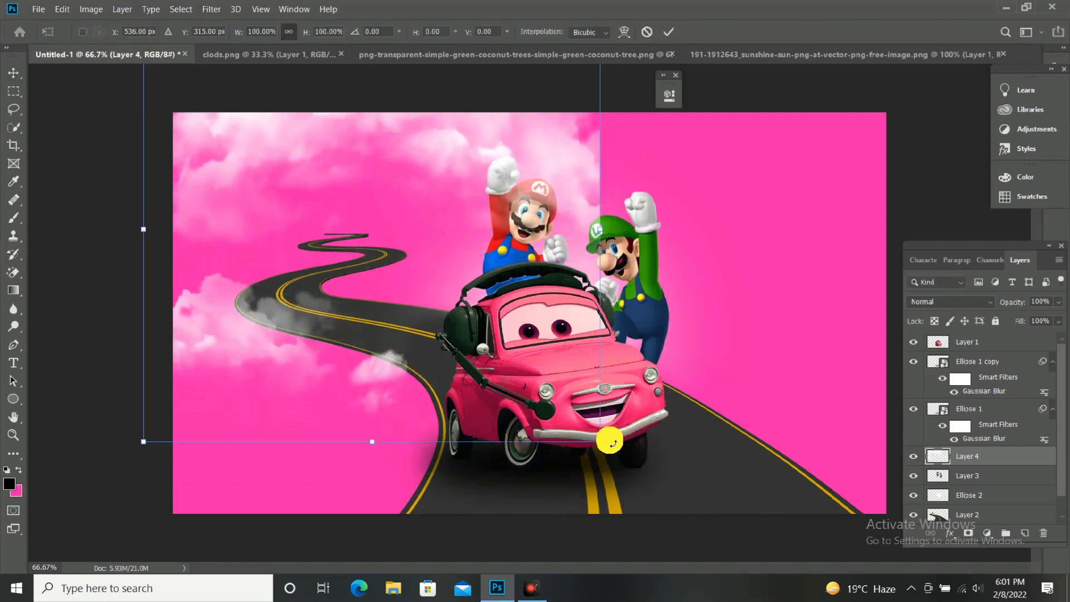
pyautogui.moveTo(601, 442); pyautogui.dragTo(584, 426)
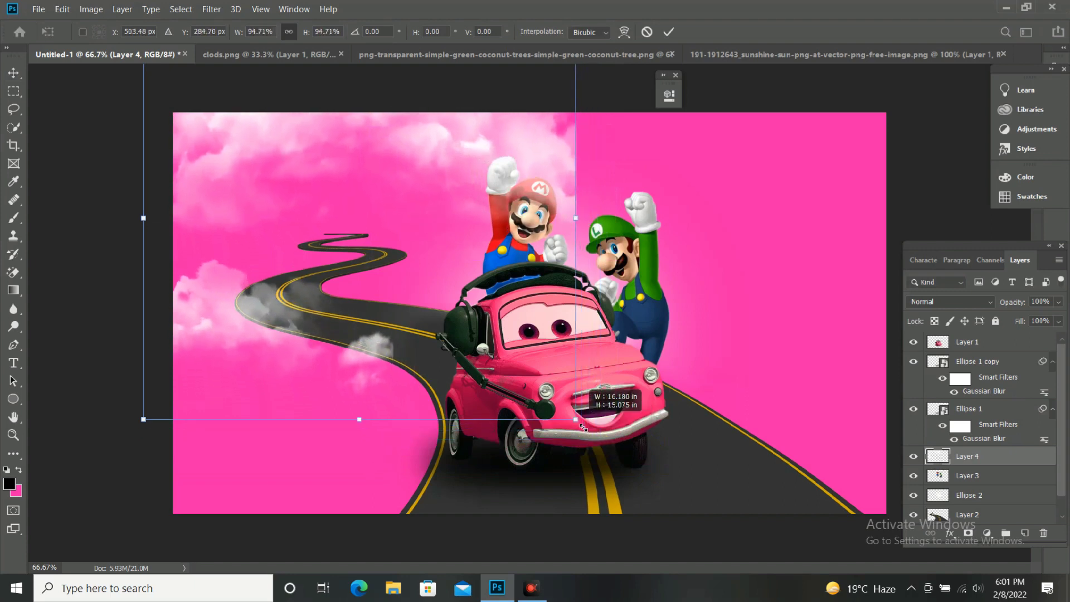
pyautogui.doubleClick(579, 426)
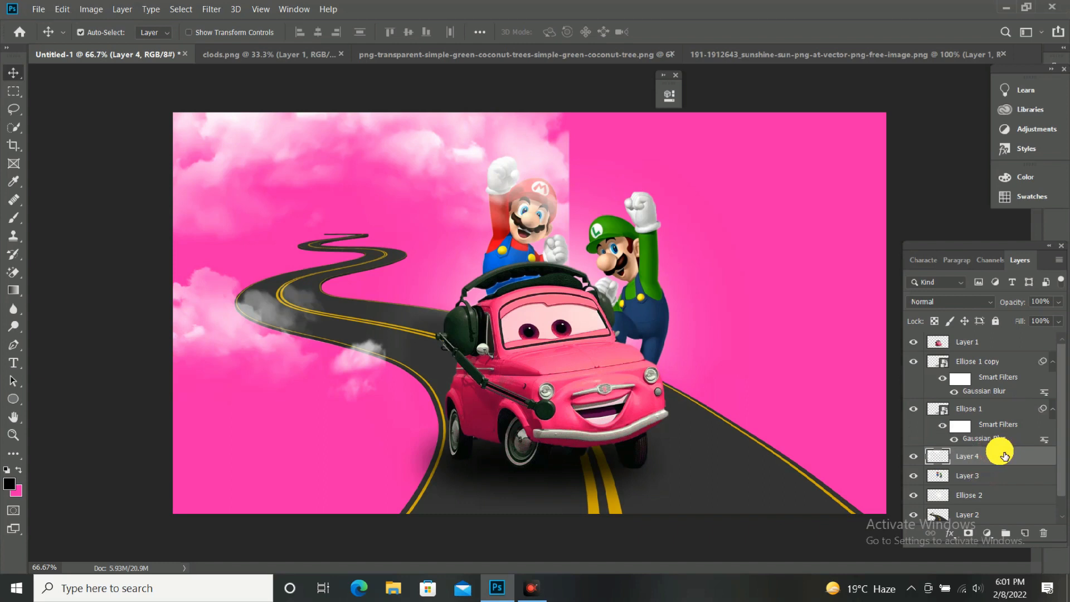
pyautogui.moveTo(1004, 456); pyautogui.dragTo(1003, 486)
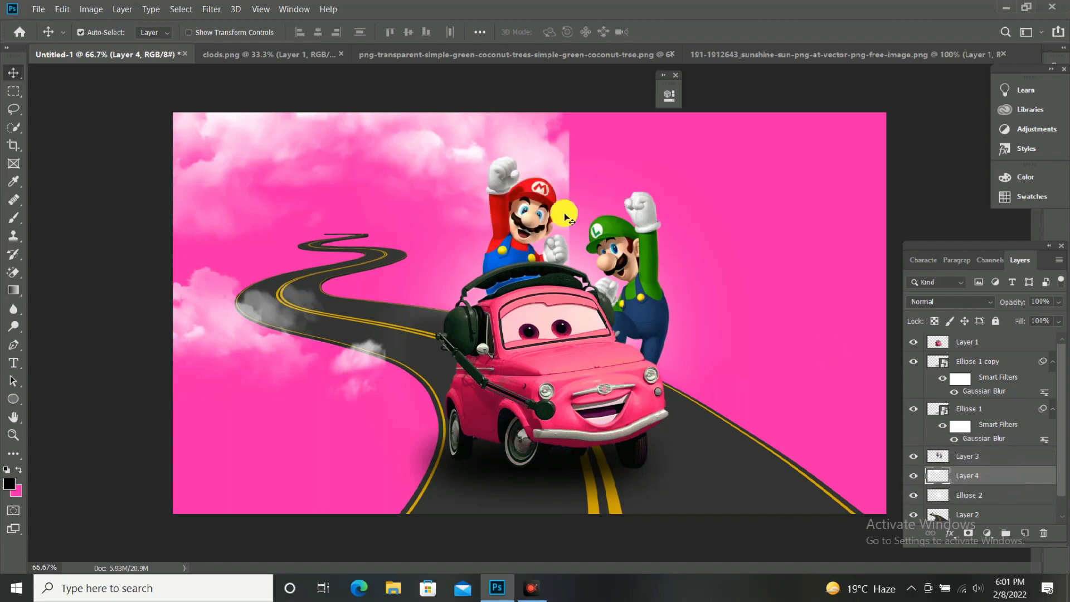
# Duplicate the clouds, flip the copy horizontally, and place it across the right sky
pyautogui.press('ctrl')
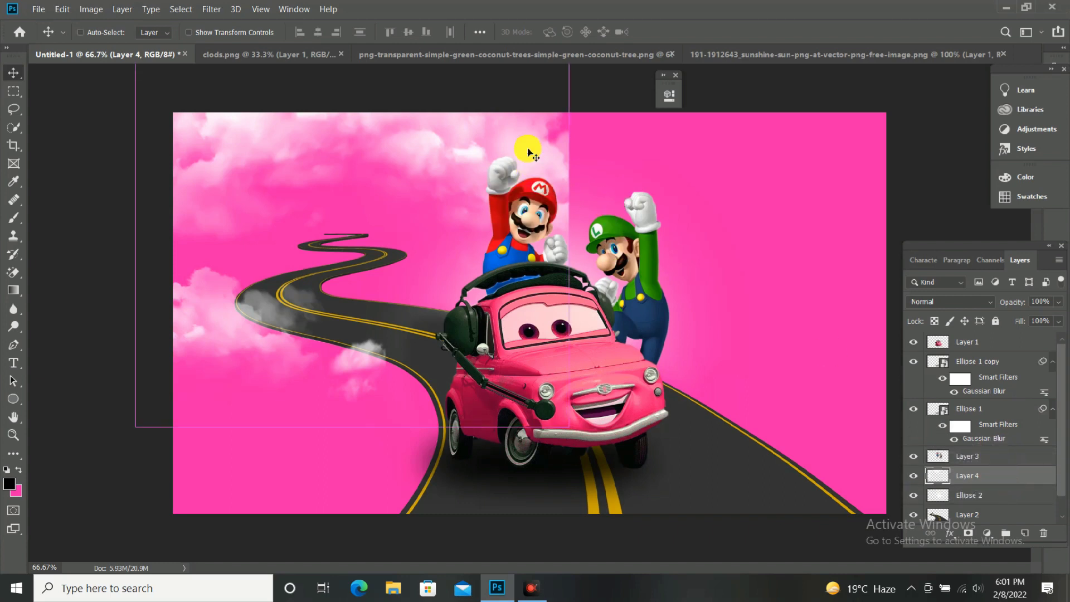
pyautogui.hotkey('ctrl', 'j')
pyautogui.hotkey('ctrl', 't')
pyautogui.rightClick(528, 151)
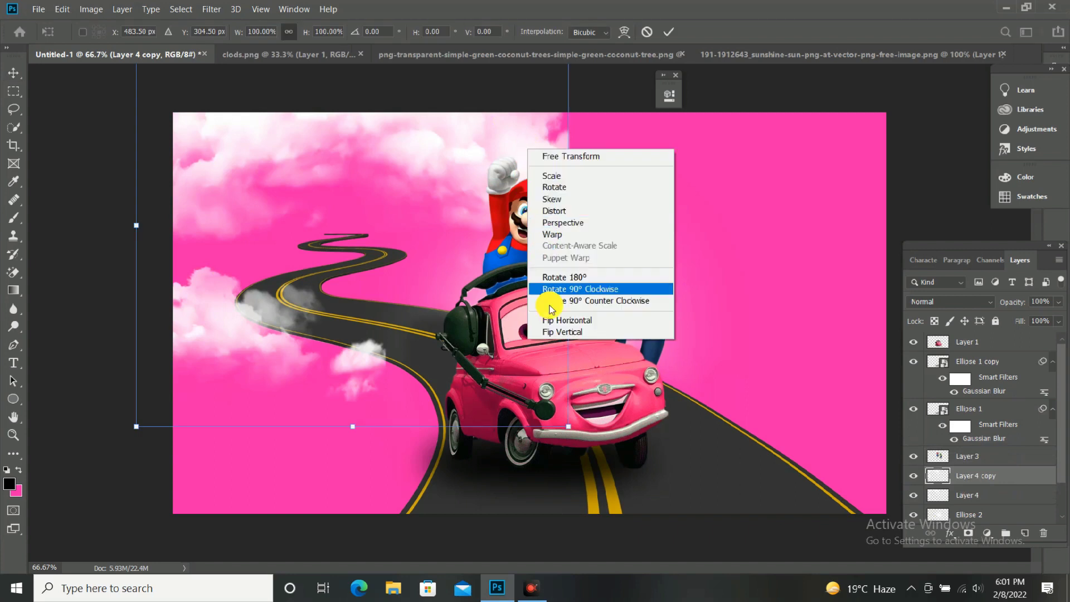
pyautogui.click(585, 321)
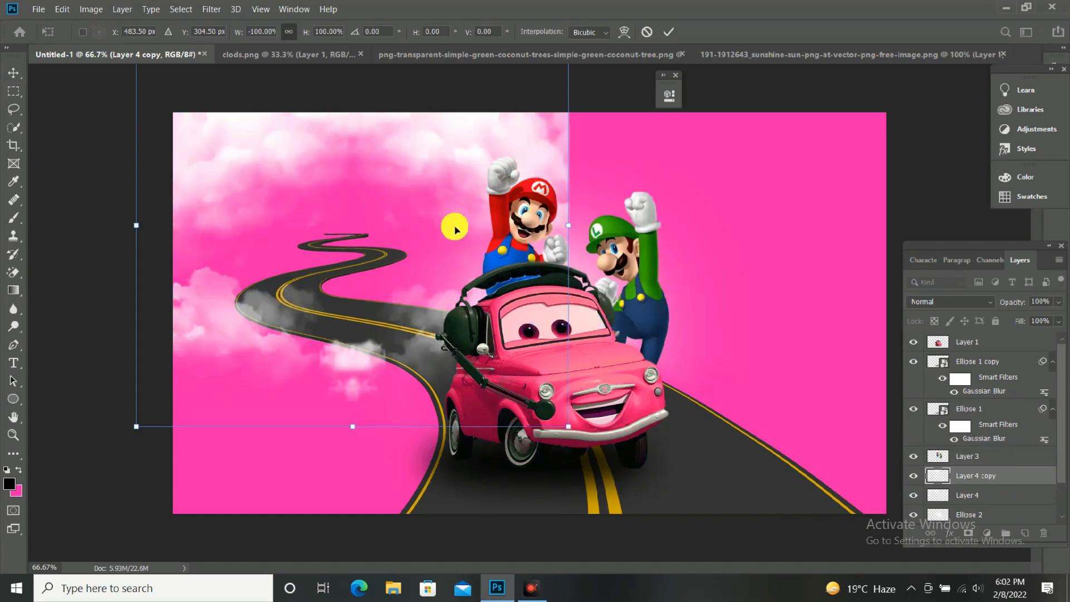
pyautogui.moveTo(455, 229); pyautogui.dragTo(687, 209)
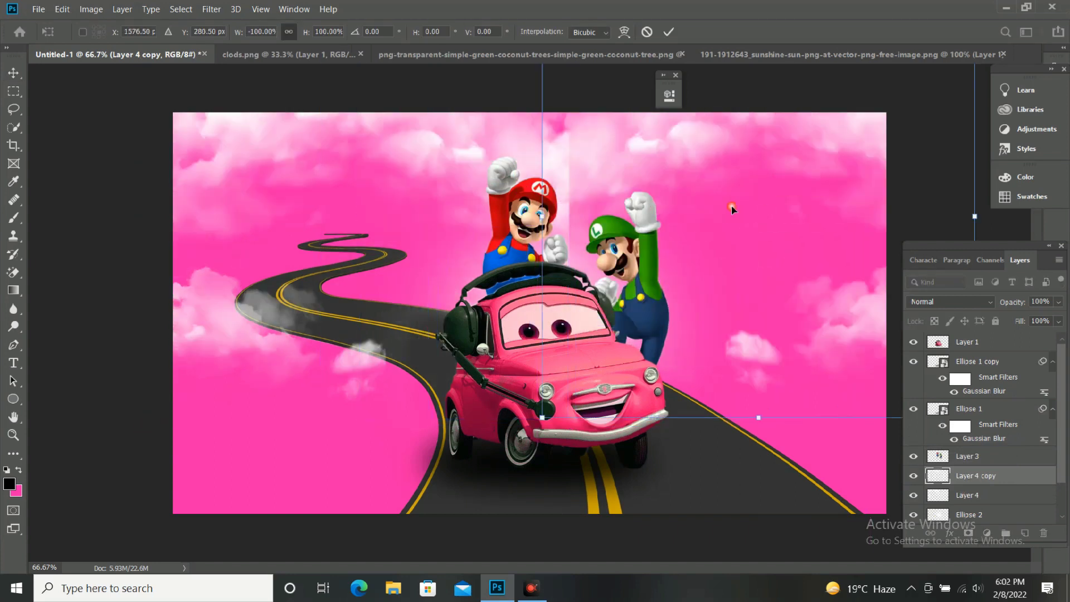
pyautogui.moveTo(686, 209); pyautogui.dragTo(673, 205)
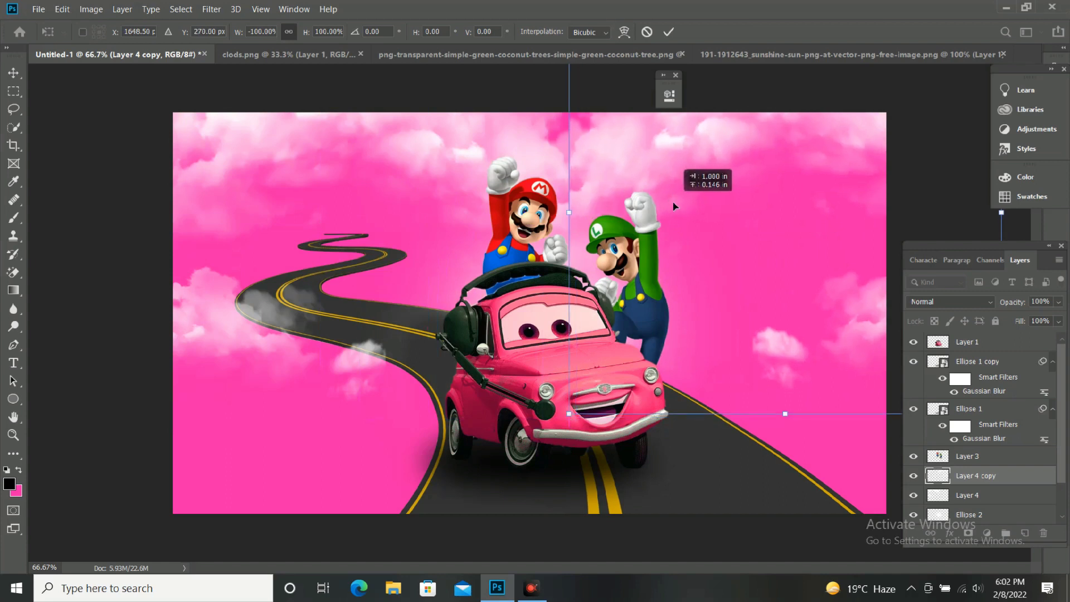
pyautogui.press('Return')
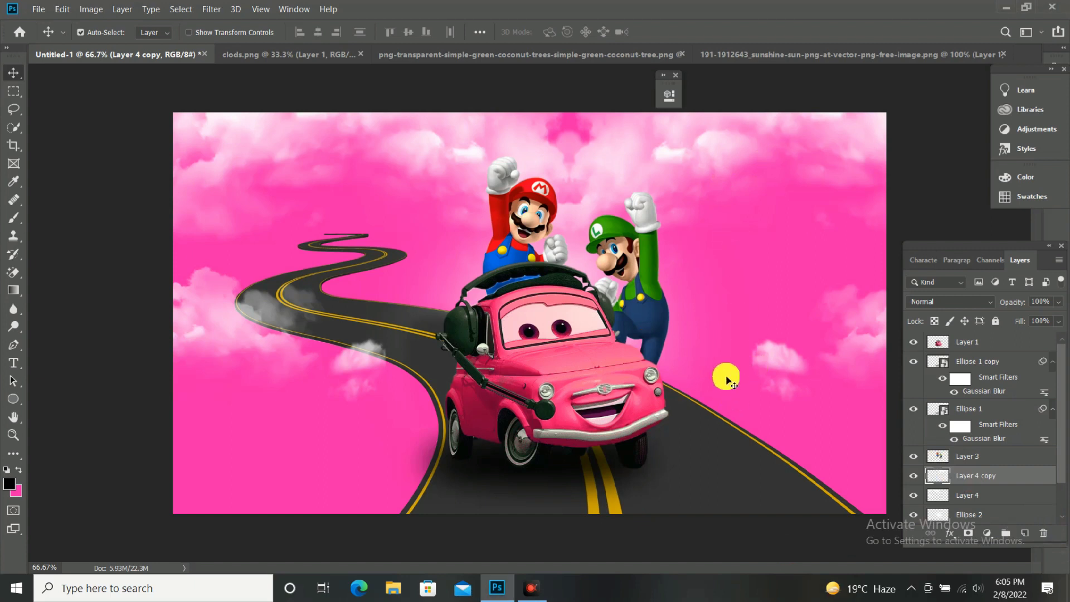
pyautogui.click(577, 60)
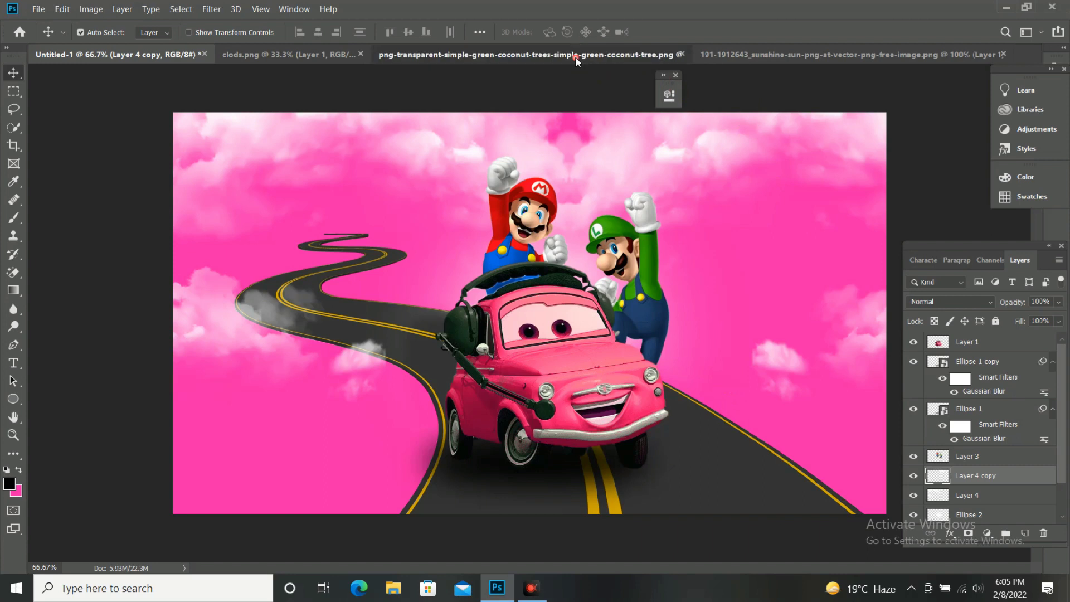
# Paste the palm tree, scale it to about 71.7%, and place it upper-left behind Mario
pyautogui.hotkey('ctrl', 'a')
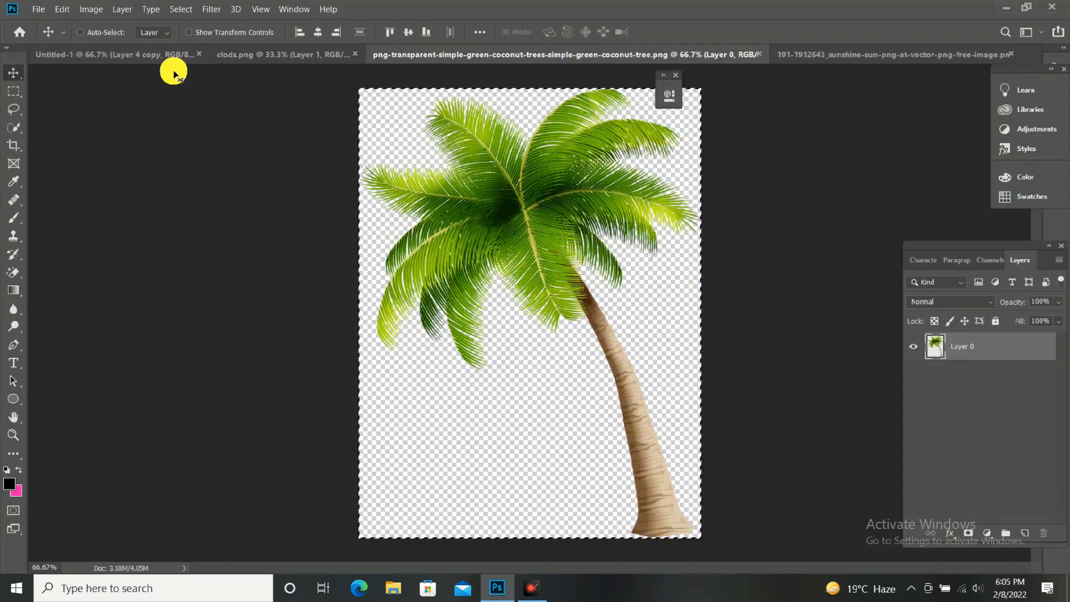
pyautogui.click(139, 60)
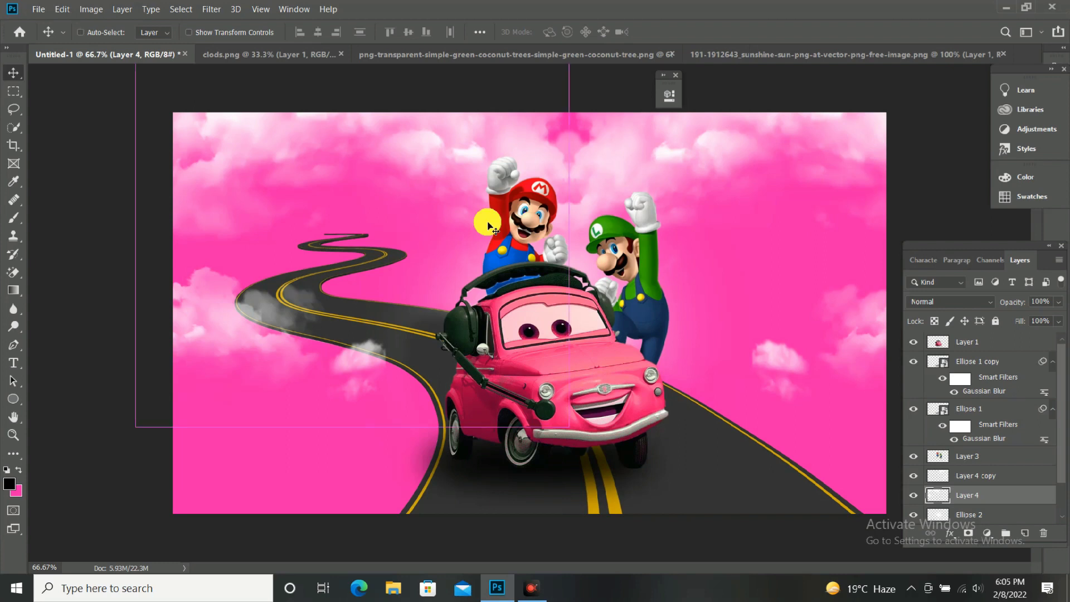
pyautogui.hotkey('ctrl', 'v')
pyautogui.hotkey('ctrl', 't')
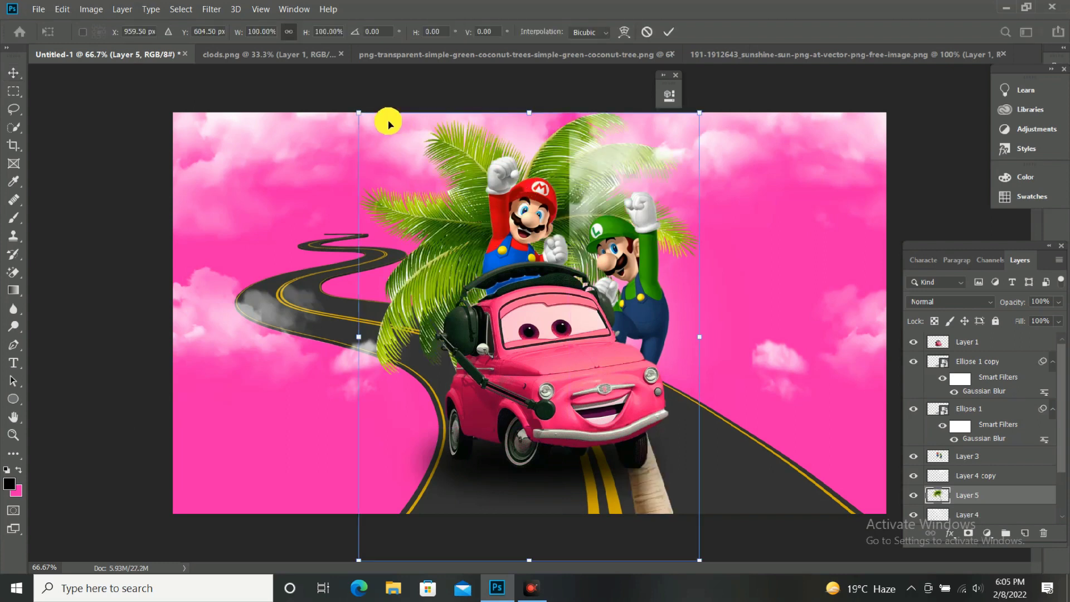
pyautogui.moveTo(360, 113); pyautogui.dragTo(479, 271)
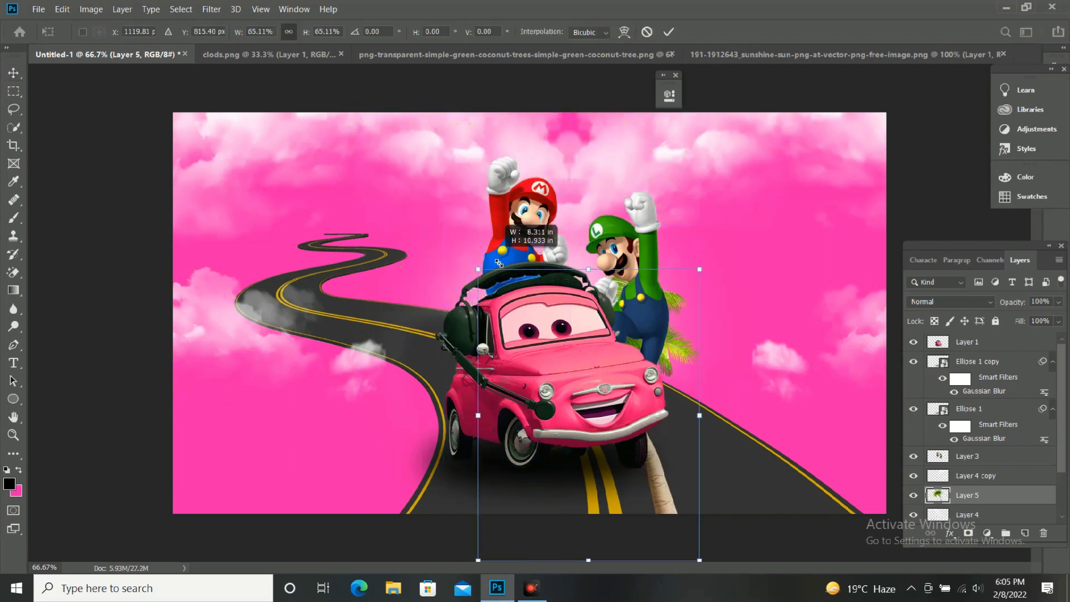
pyautogui.moveTo(473, 233)
pyautogui.mouseDown()
pyautogui.moveTo(507, 322)
pyautogui.moveTo(563, 391)
pyautogui.mouseUp()
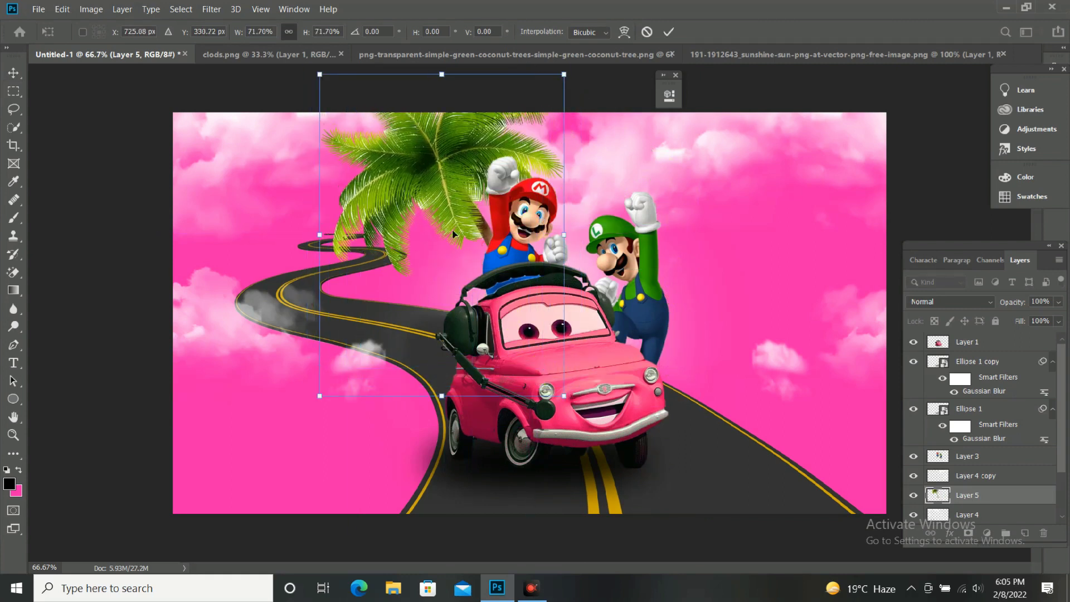
pyautogui.moveTo(471, 233); pyautogui.dragTo(436, 204)
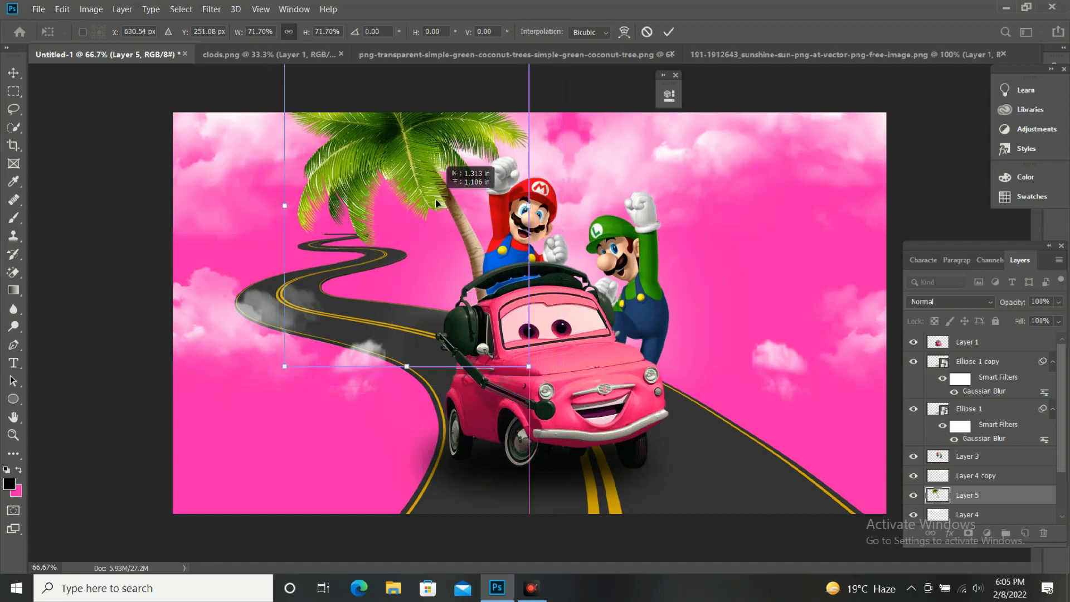
pyautogui.doubleClick(437, 203)
# Move Layer 5 above Layer 4 copy and merge Layer 4 into Layer 4 copy
pyautogui.click(467, 139)
pyautogui.click(701, 157)
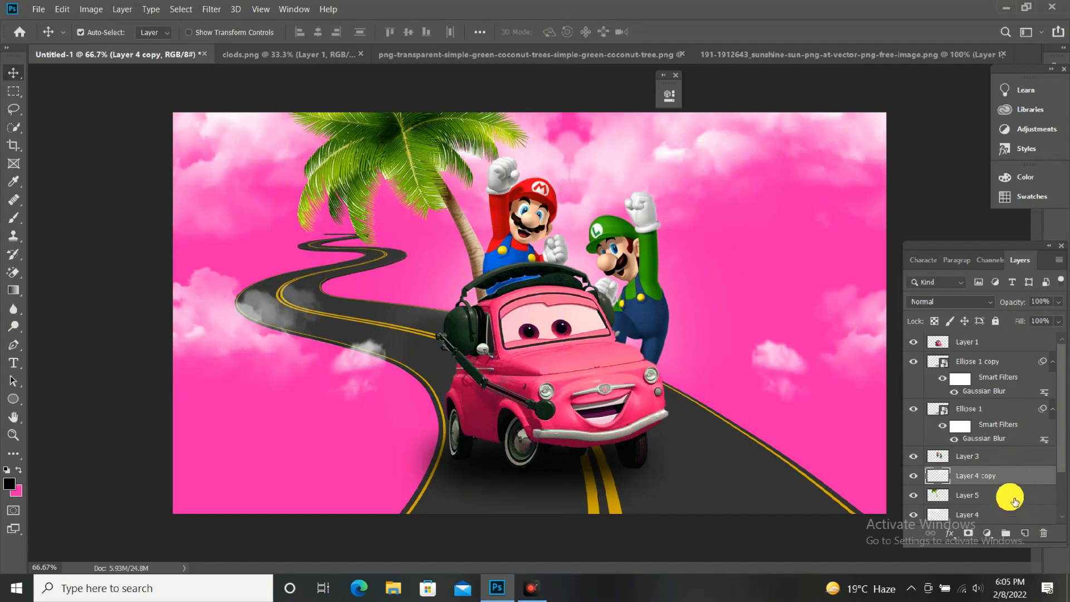
pyautogui.moveTo(1010, 497); pyautogui.dragTo(1010, 467)
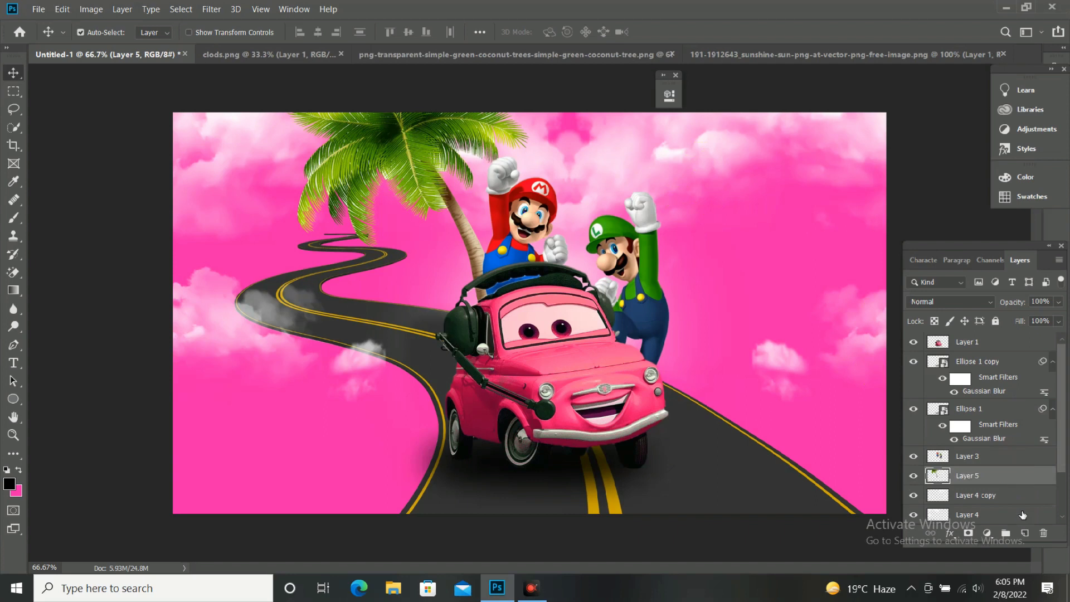
pyautogui.click(1020, 496)
pyautogui.scroll(-1, 1020, 503)
pyautogui.keyDown('ctrl'); pyautogui.click(1020, 502); pyautogui.keyUp('ctrl')
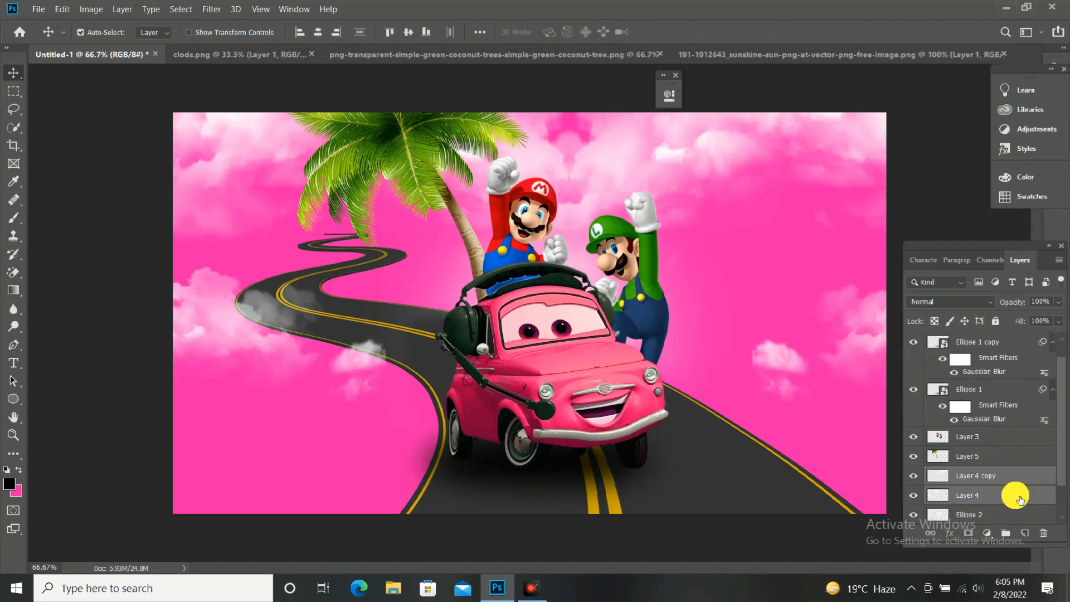
pyautogui.rightClick(1016, 493)
pyautogui.click(847, 464)
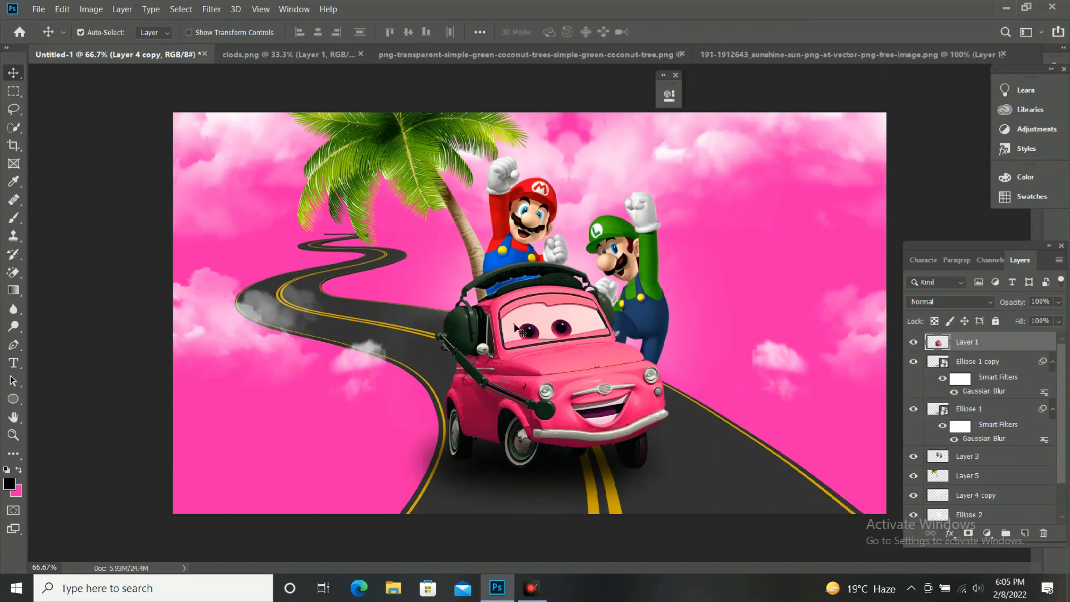
pyautogui.click(813, 55)
# Paste the sun as Layer 6, scaled to 38.52%, in the upper-left sky beside the palm fronds
pyautogui.hotkey('ctrl', 'a')
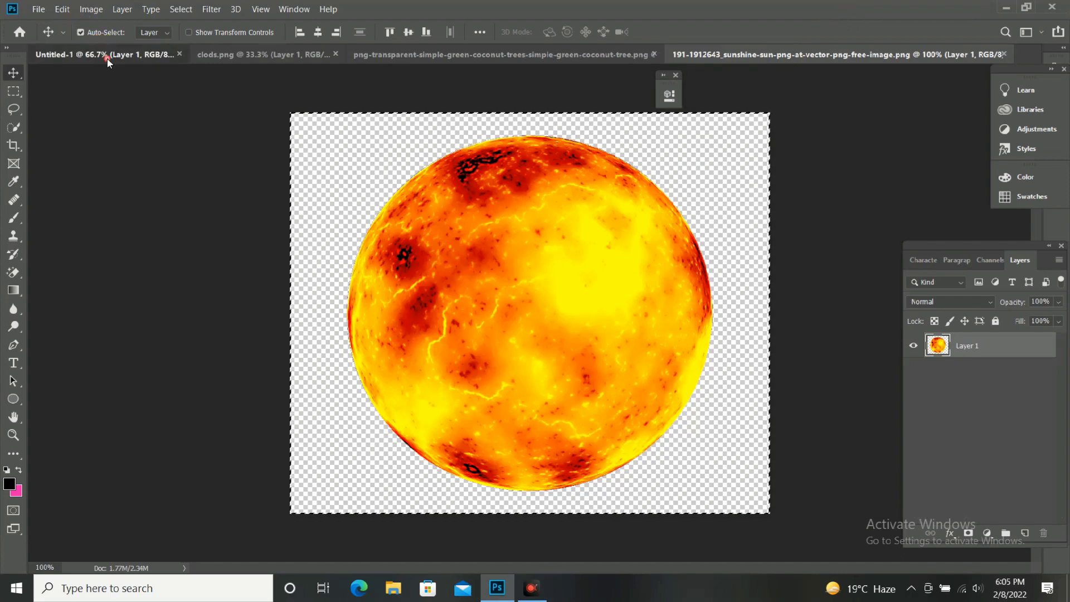
pyautogui.click(107, 58)
pyautogui.hotkey('ctrl', 'v')
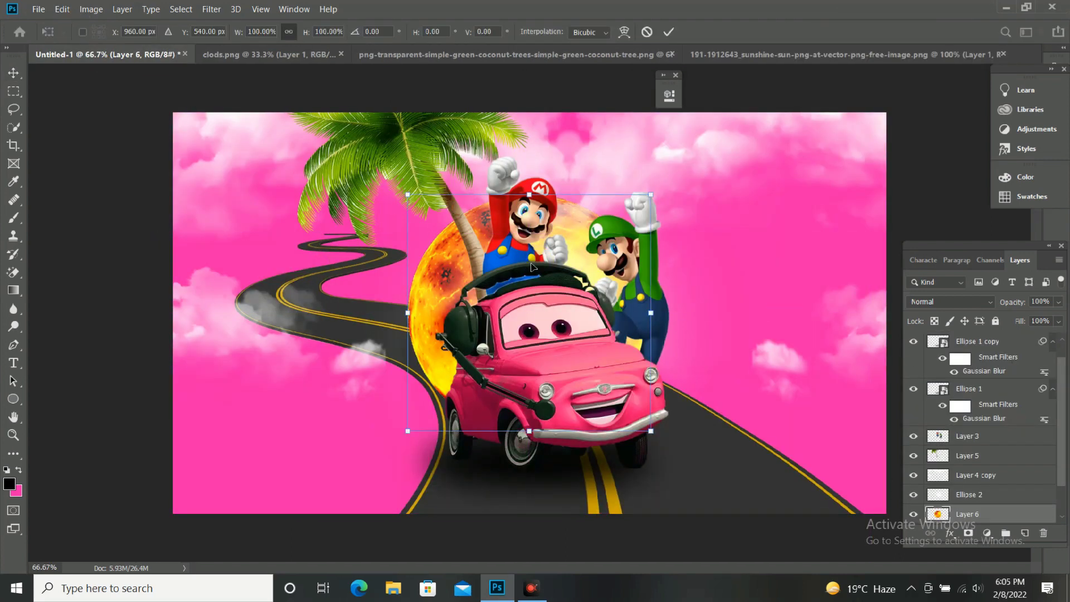
pyautogui.moveTo(564, 262); pyautogui.dragTo(433, 257)
pyautogui.hotkey('ctrl', 't')
pyautogui.moveTo(280, 195)
pyautogui.mouseDown()
pyautogui.moveTo(418, 326)
pyautogui.moveTo(339, 222)
pyautogui.moveTo(308, 215)
pyautogui.moveTo(326, 238)
pyautogui.moveTo(280, 241)
pyautogui.mouseUp()
pyautogui.moveTo(288, 243); pyautogui.dragTo(293, 239)
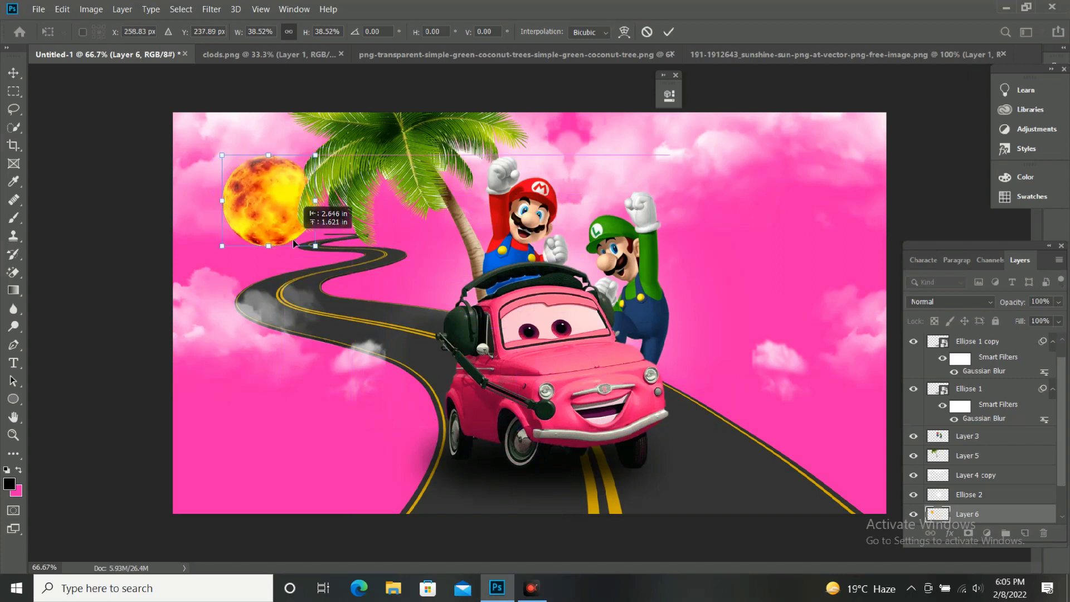
pyautogui.press('Return')
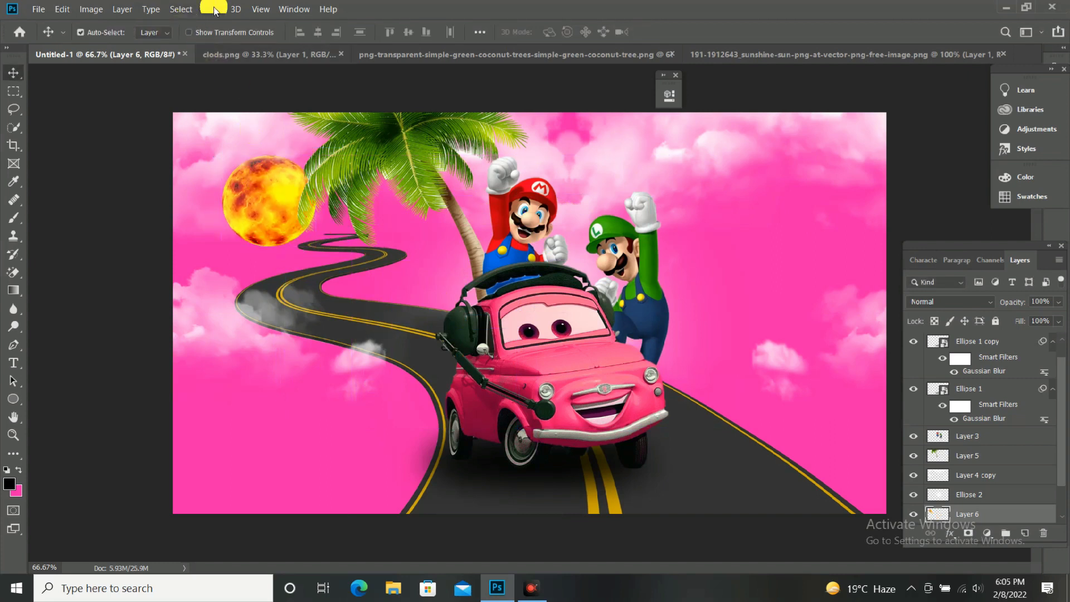
pyautogui.click(211, 10)
pyautogui.click(211, 11)
# Soften the sun with a Gaussian Blur of about 15 px radius
pyautogui.click(213, 10)
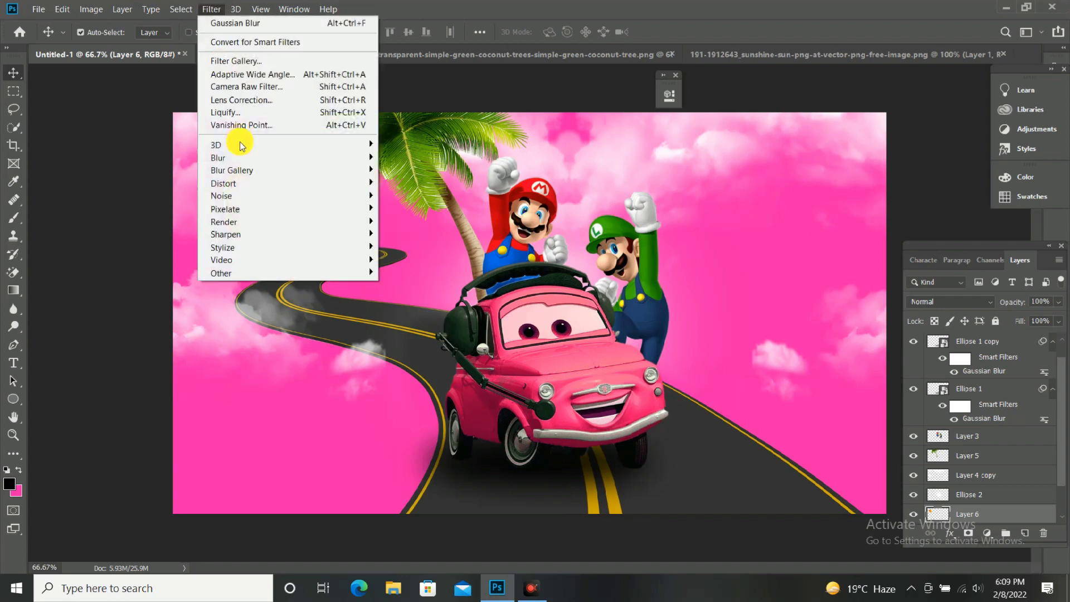
pyautogui.moveTo(219, 157)
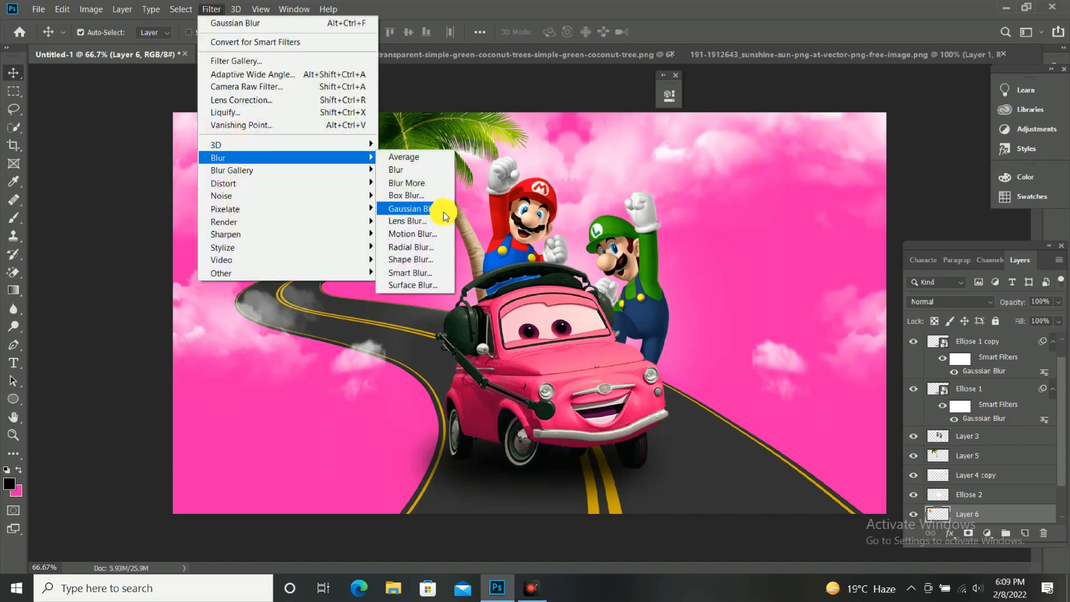
pyautogui.click(442, 211)
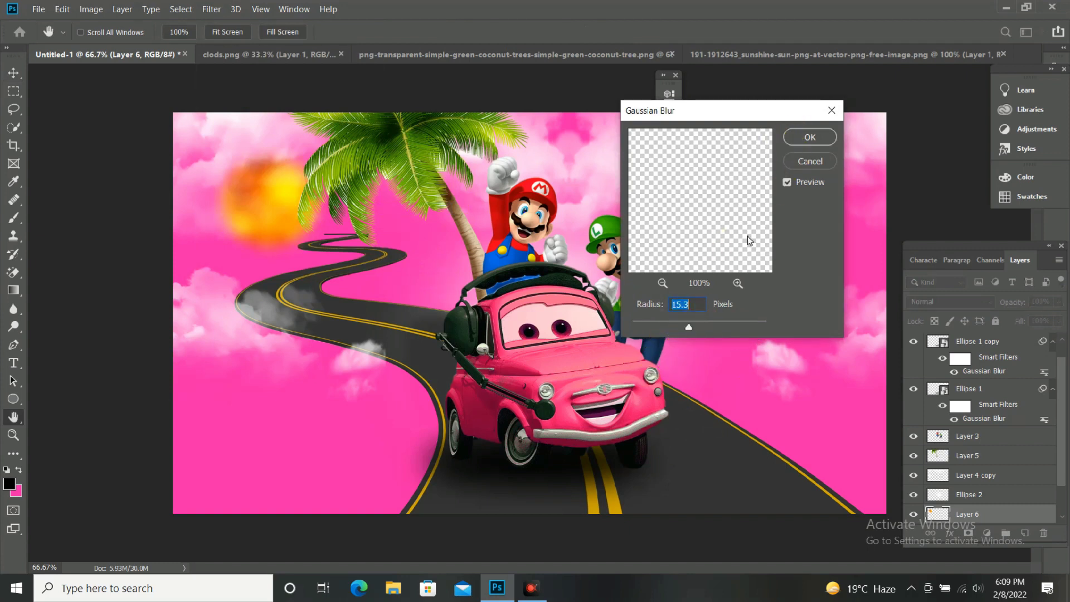
pyautogui.click(809, 137)
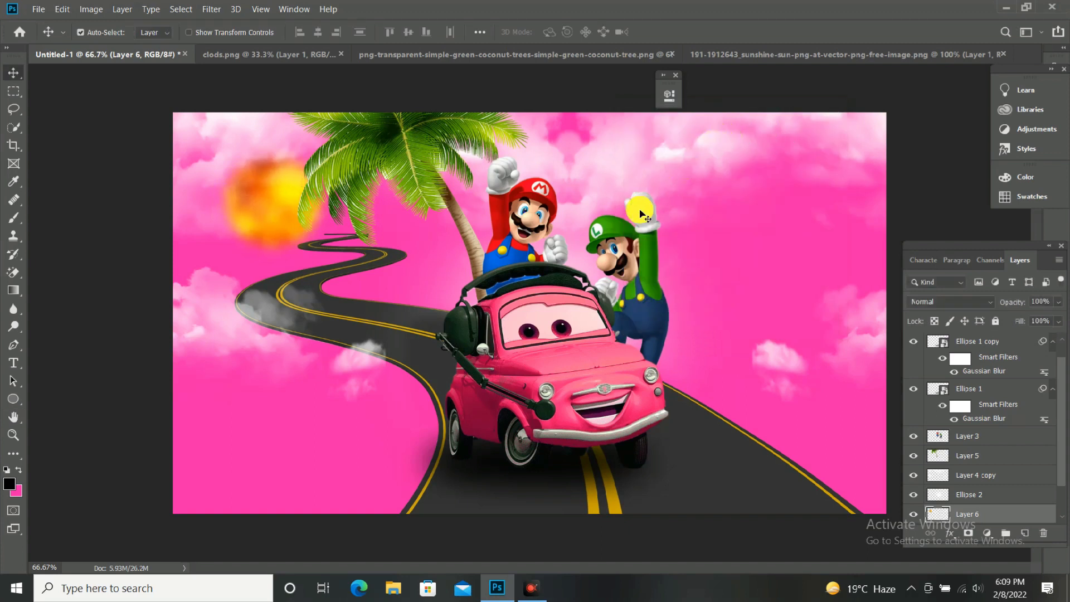
# Nudge the car with Mario and Luigi slightly lower on the road
pyautogui.click(632, 306)
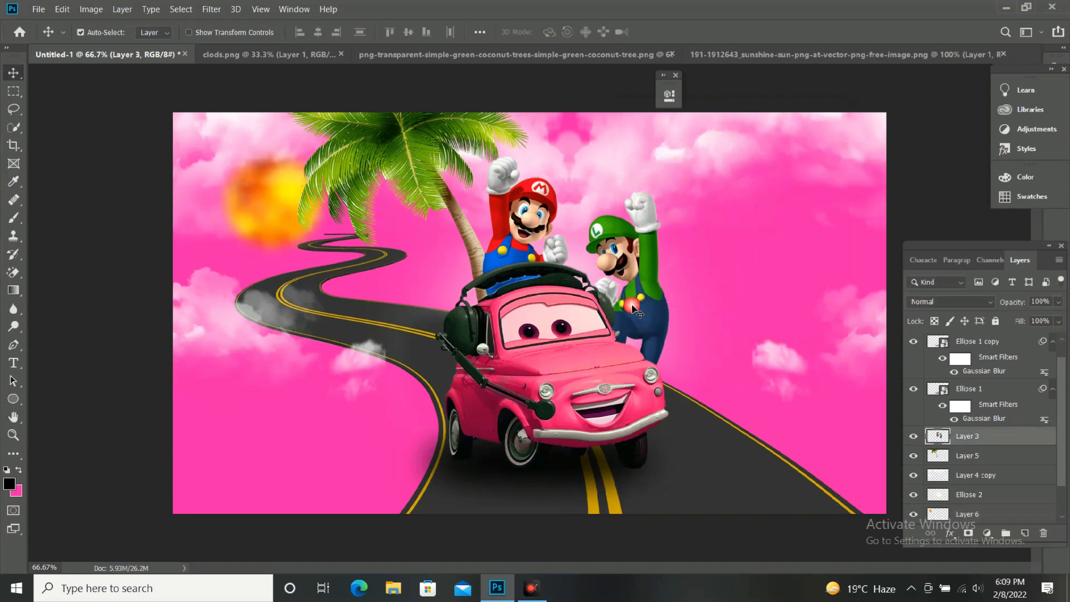
pyautogui.click(519, 229)
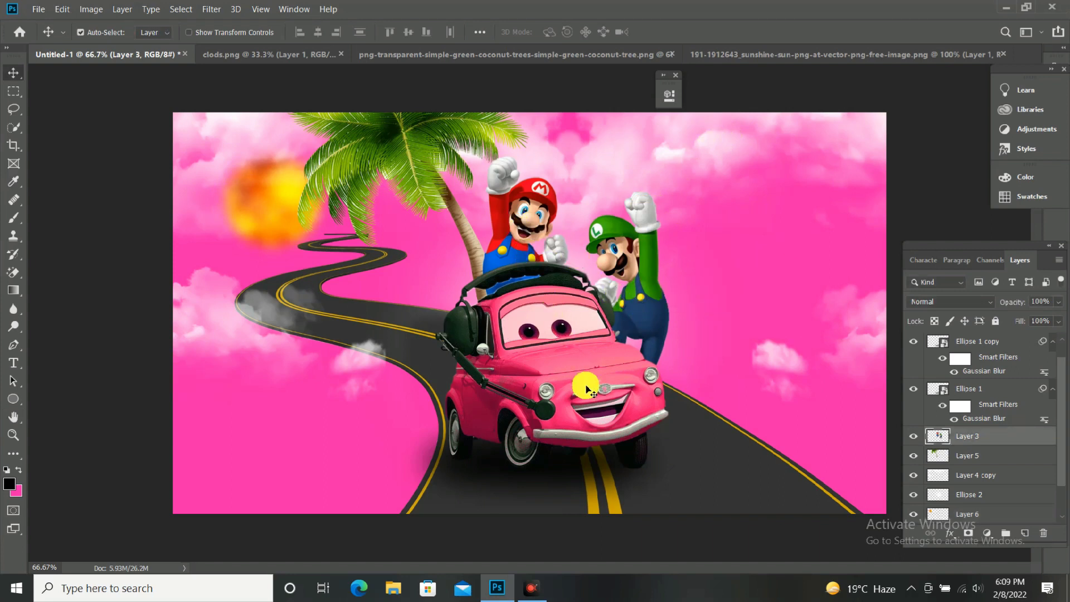
pyautogui.click(679, 293)
pyautogui.click(544, 466)
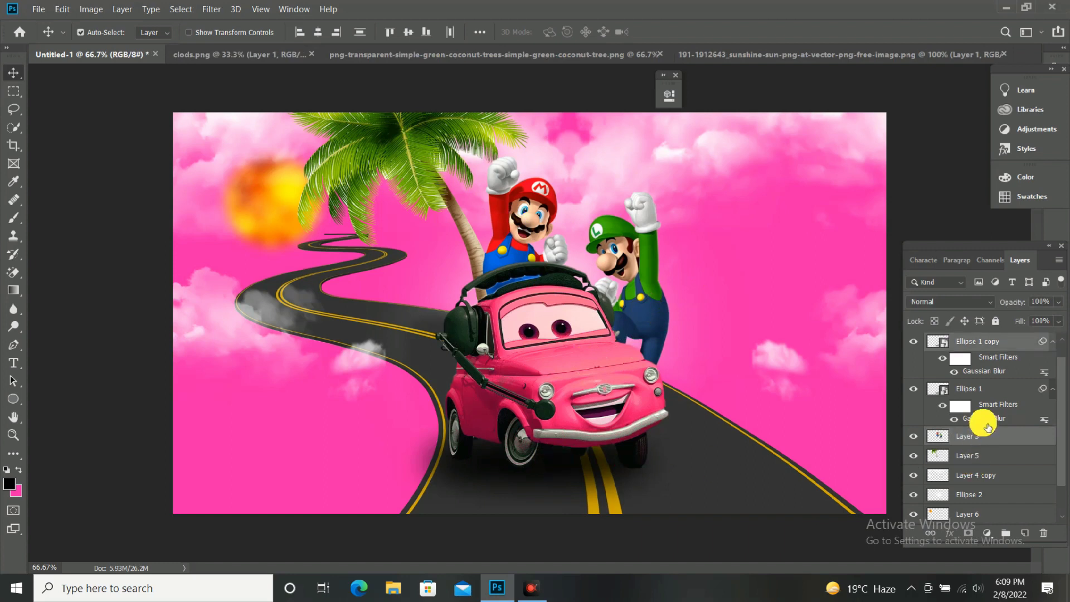
pyautogui.click(1014, 390)
pyautogui.press('ctrl')
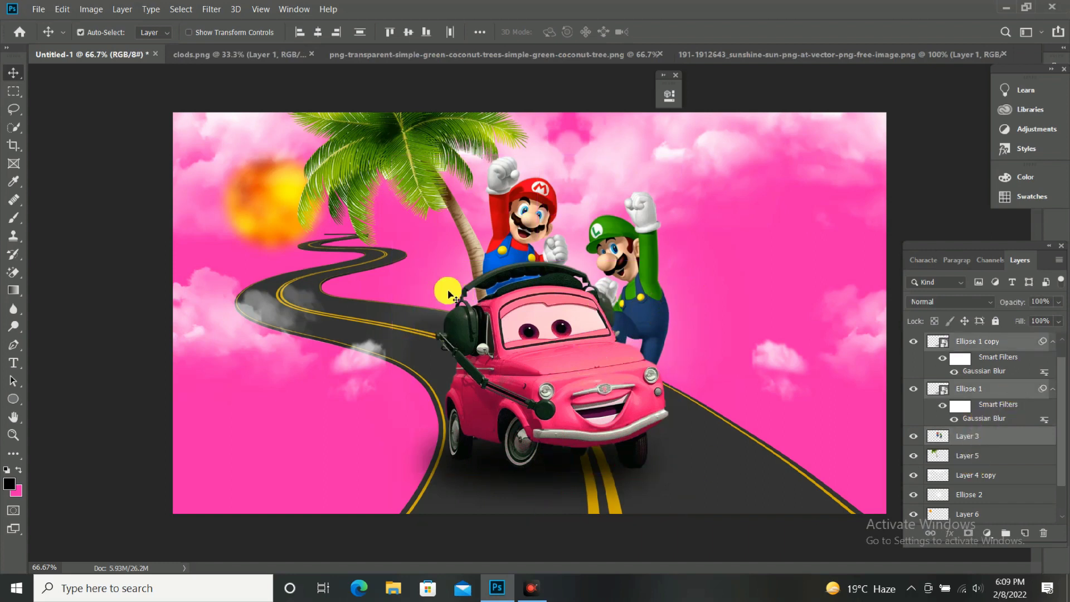
pyautogui.hotkey('ctrl', 'v')
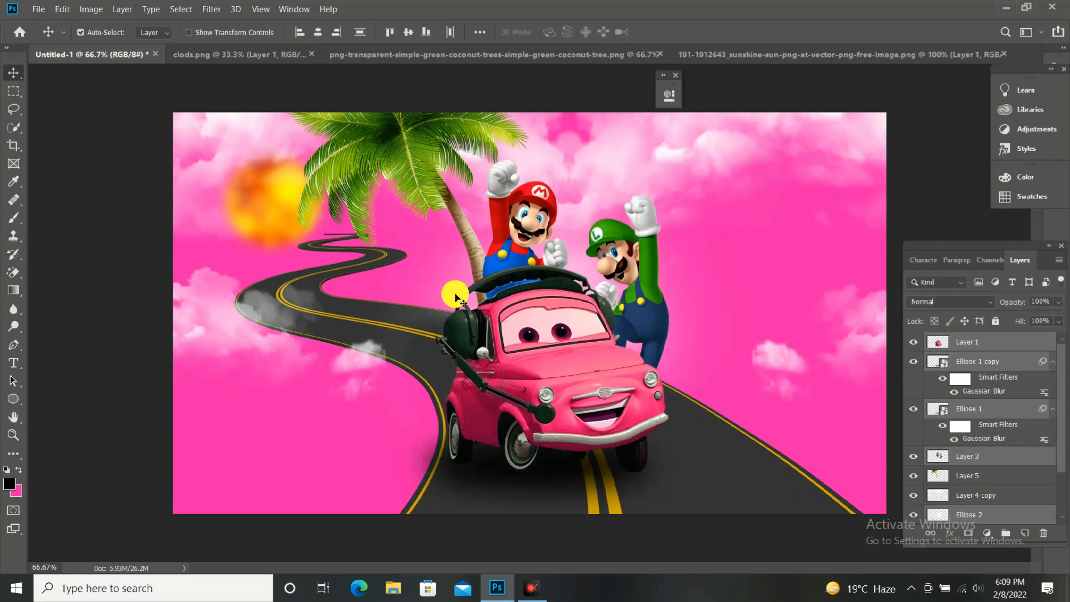
pyautogui.press('Down')
pyautogui.press('Down')
pyautogui.press('Down')
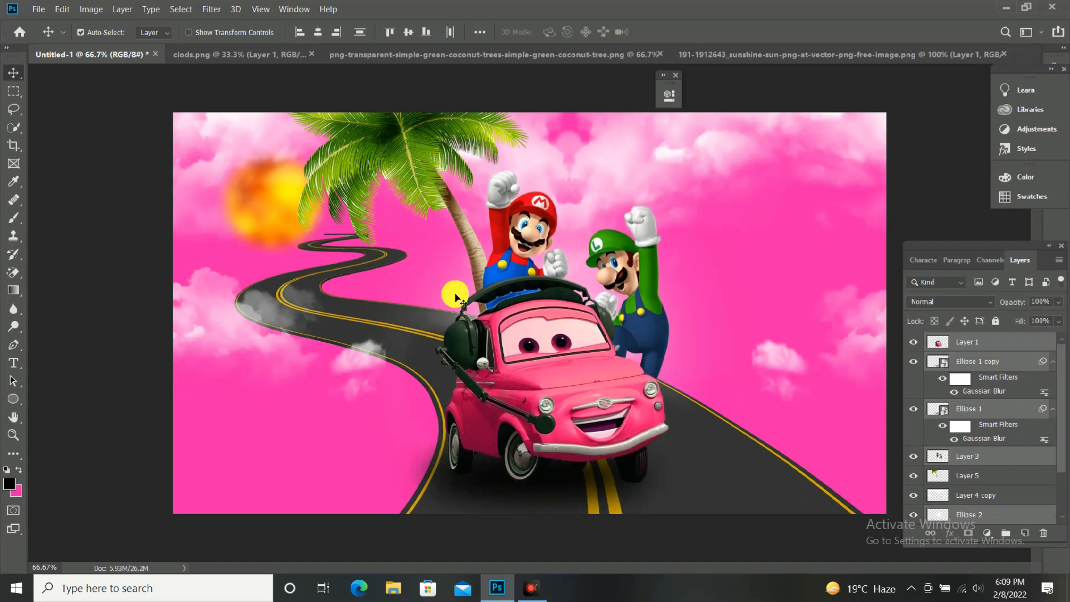
pyautogui.click(743, 306)
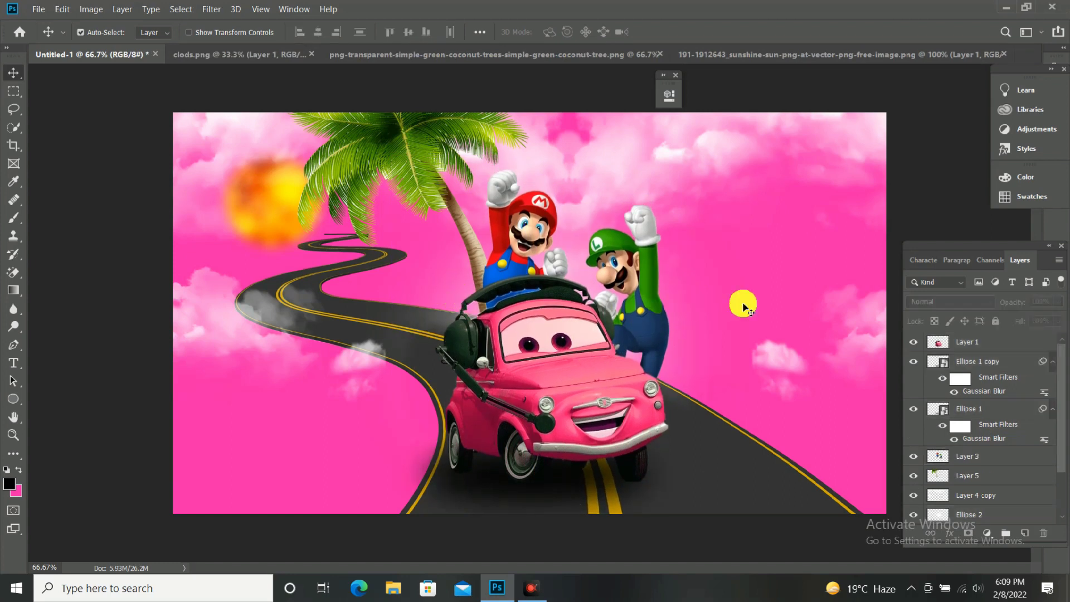
pyautogui.press('f')
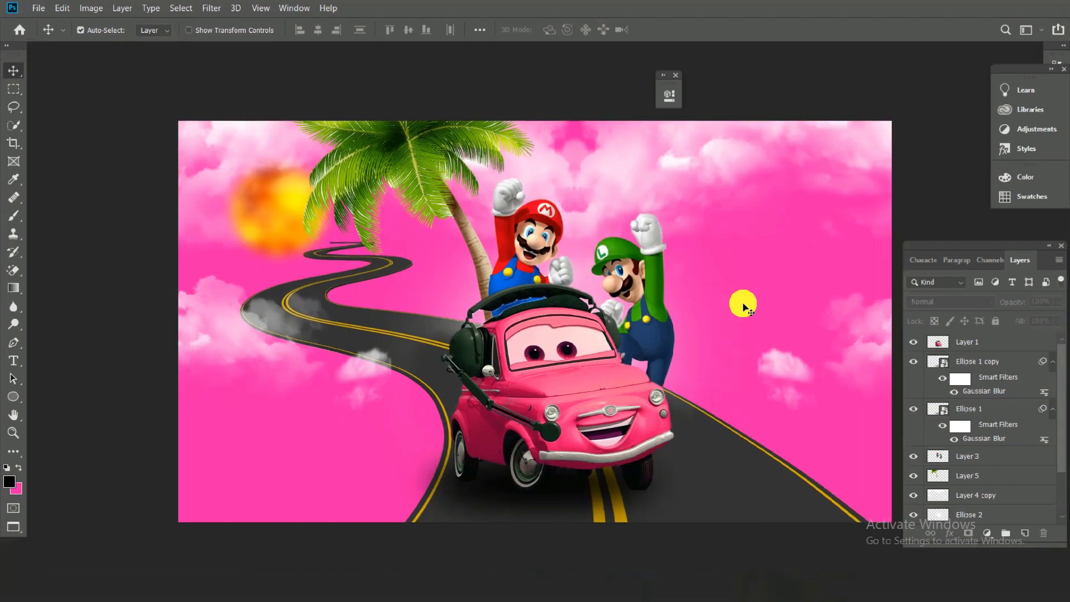
pyautogui.press('f')
pyautogui.hotkey('ctrl', '0')
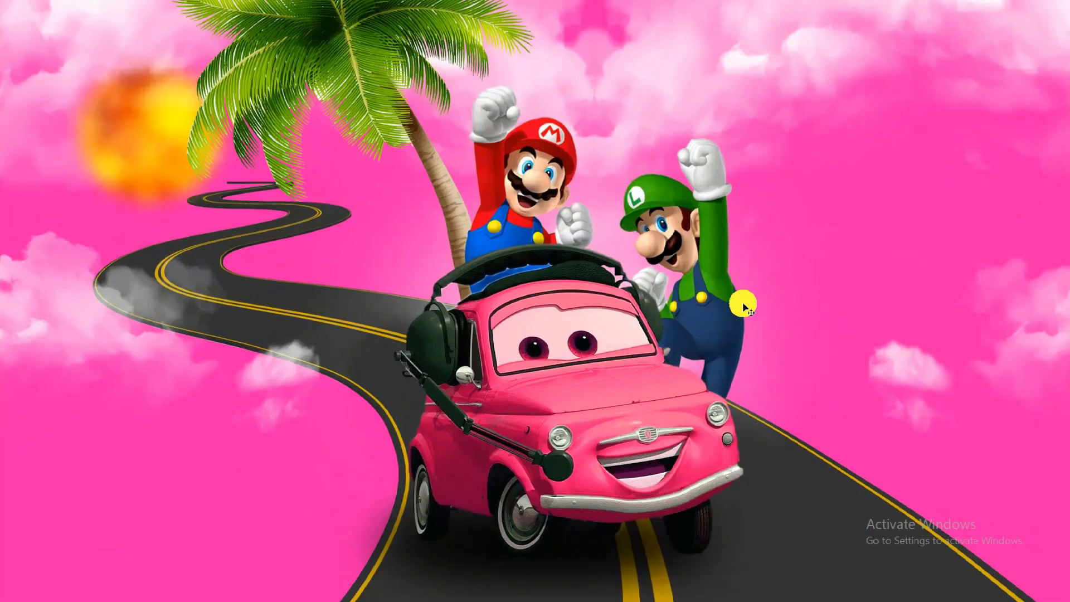
pyautogui.hotkey('ctrl', '-')
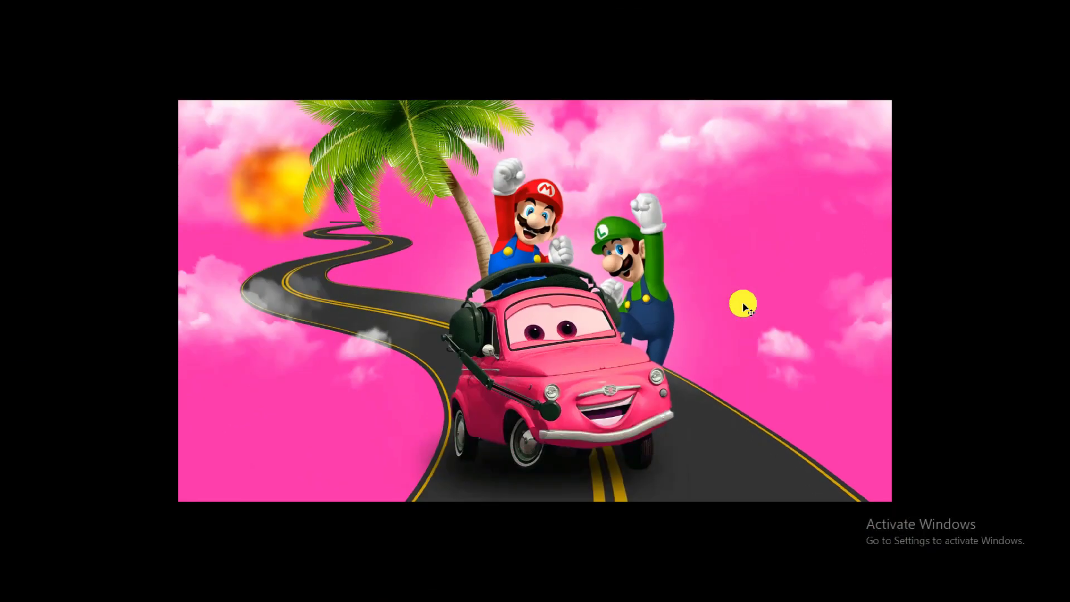
pyautogui.press('f')
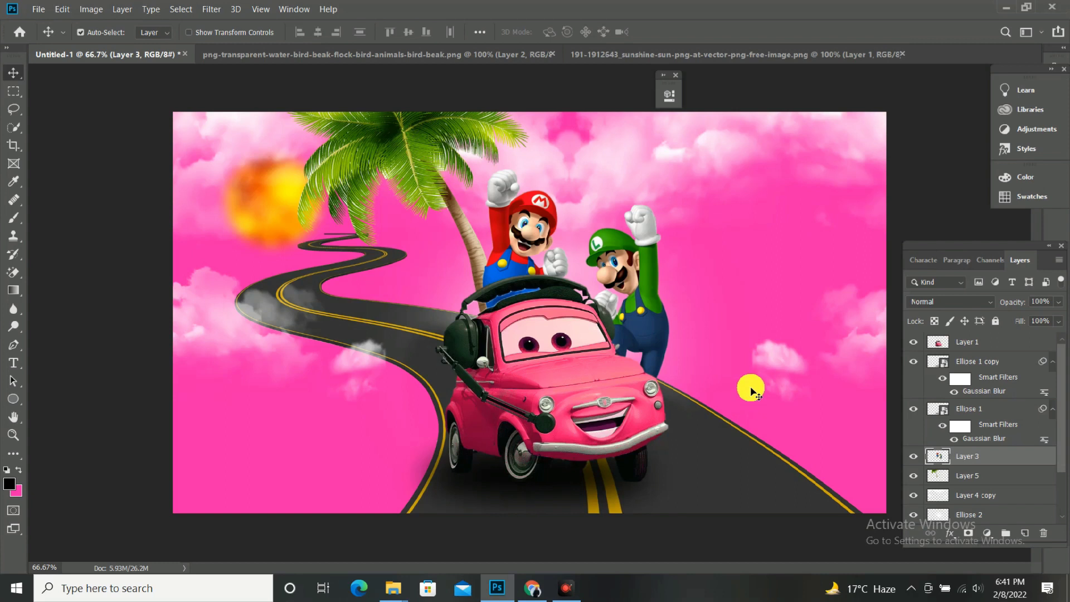
# Paste the bird flock into Untitled-1 as Layer 7 and move it to the upper-right sky
pyautogui.click(703, 56)
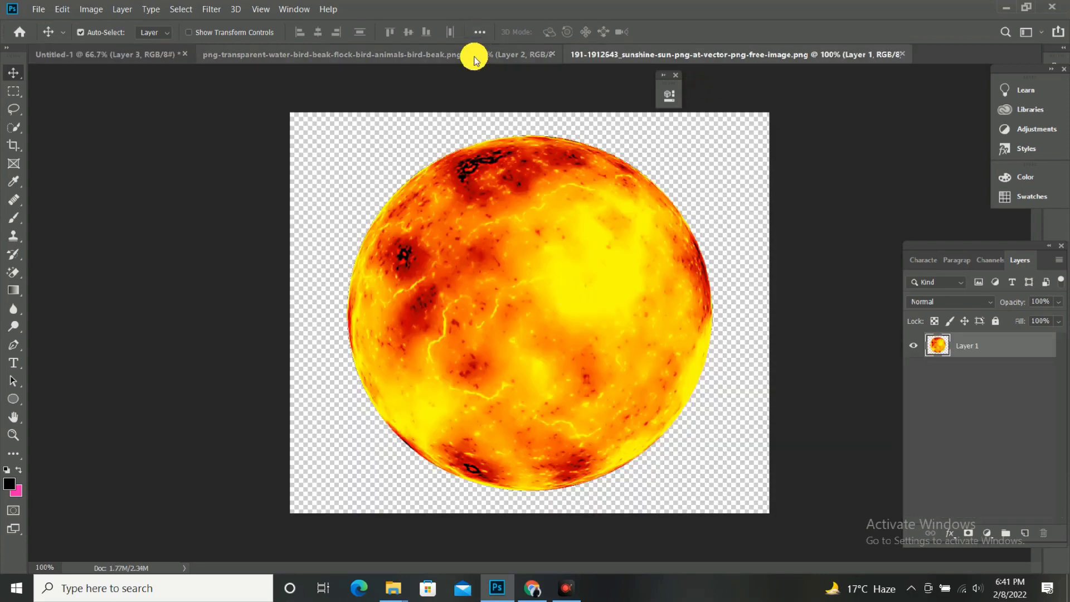
pyautogui.click(473, 54)
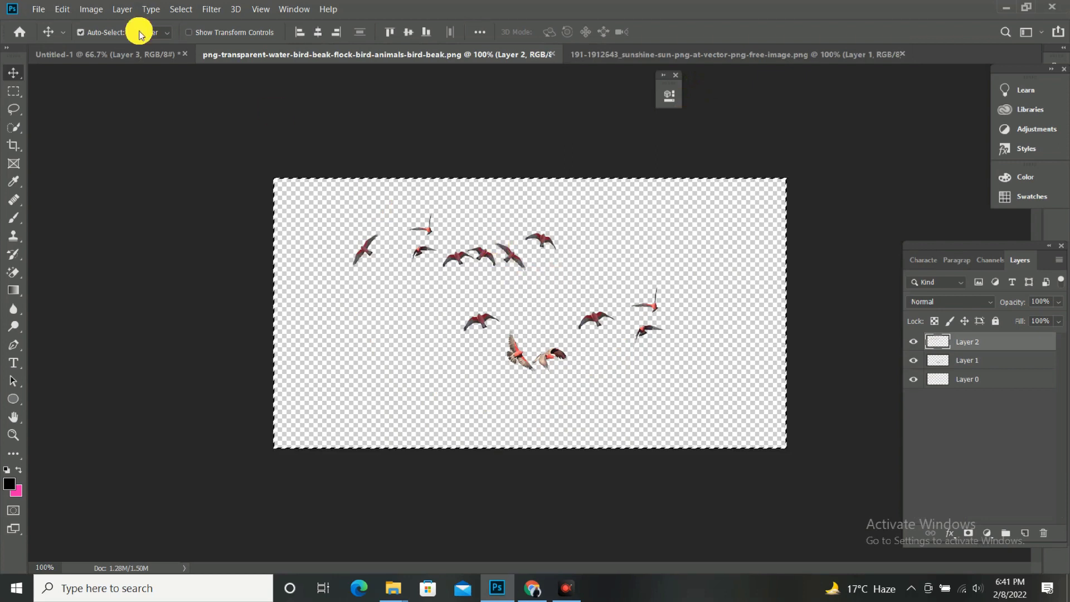
pyautogui.click(139, 54)
pyautogui.hotkey('ctrl', 'shift', 'alt', 'n')
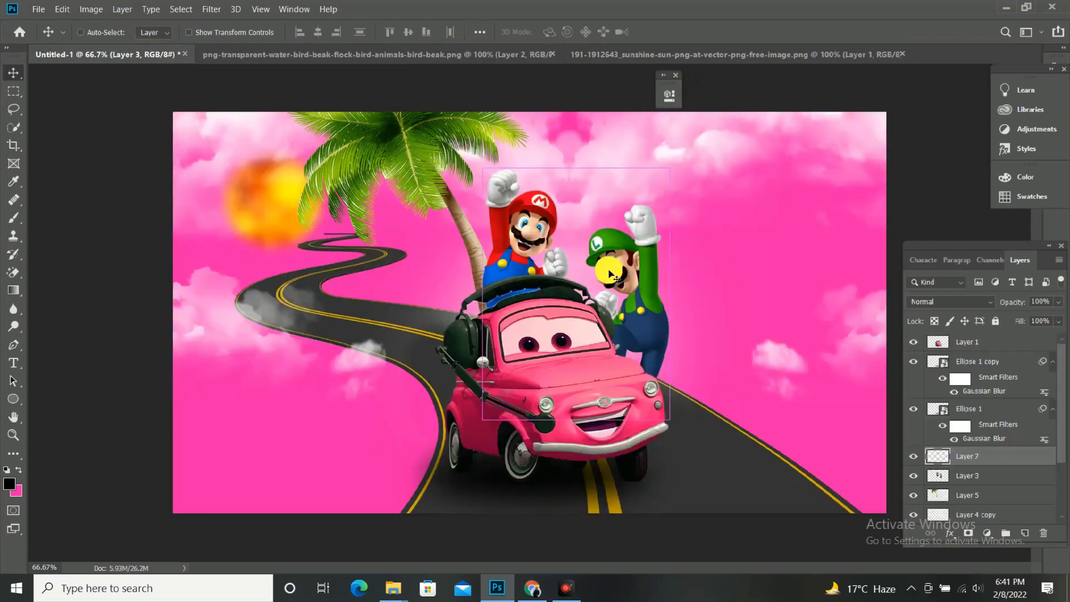
pyautogui.press('ctrl')
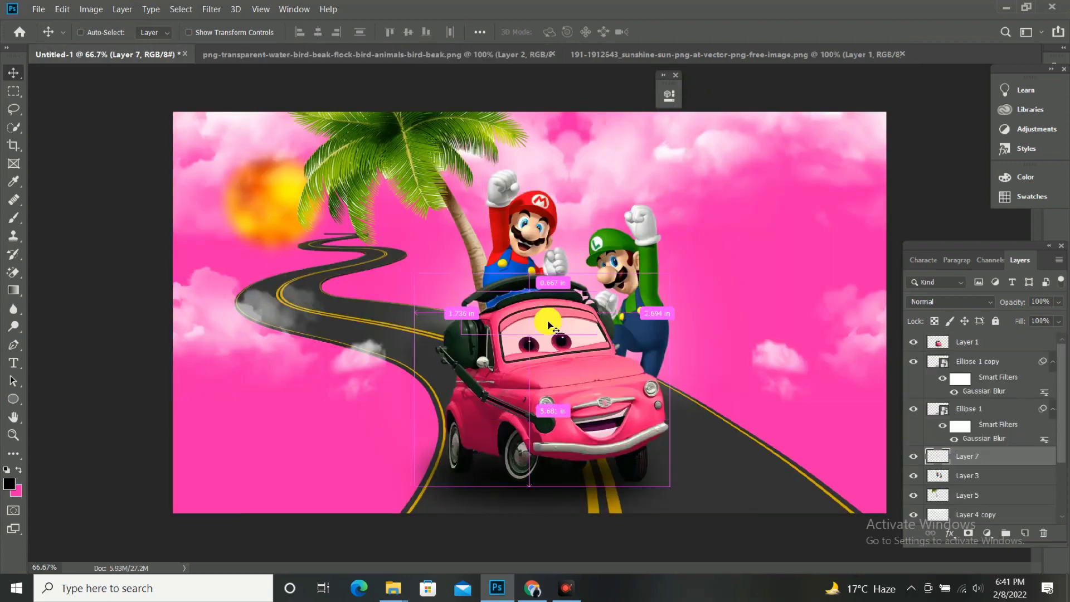
pyautogui.hotkey('ctrl', 't')
pyautogui.moveTo(548, 323); pyautogui.dragTo(702, 152)
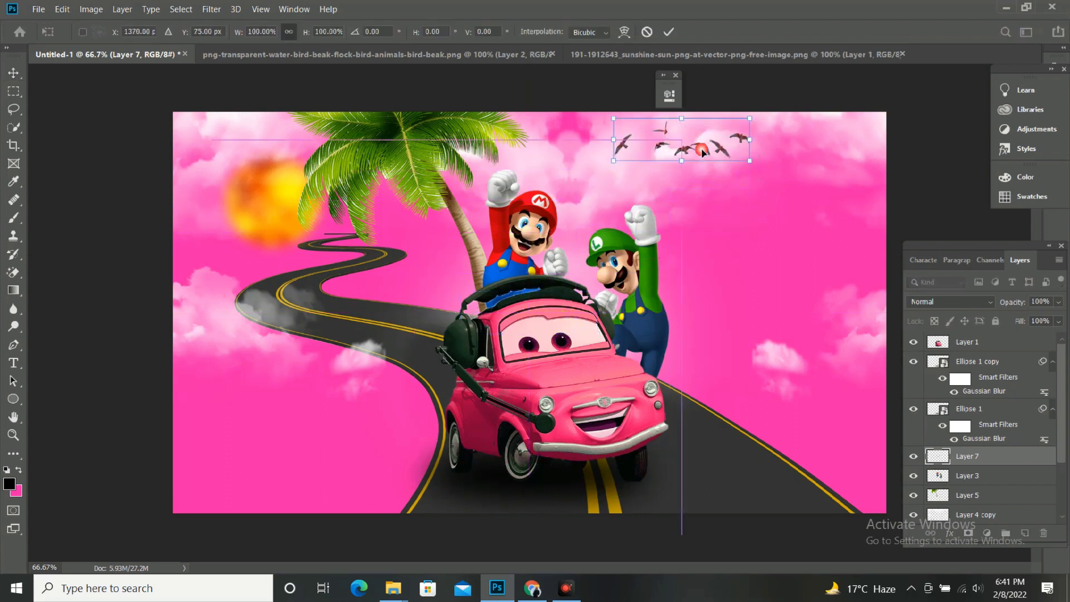
pyautogui.press('Return')
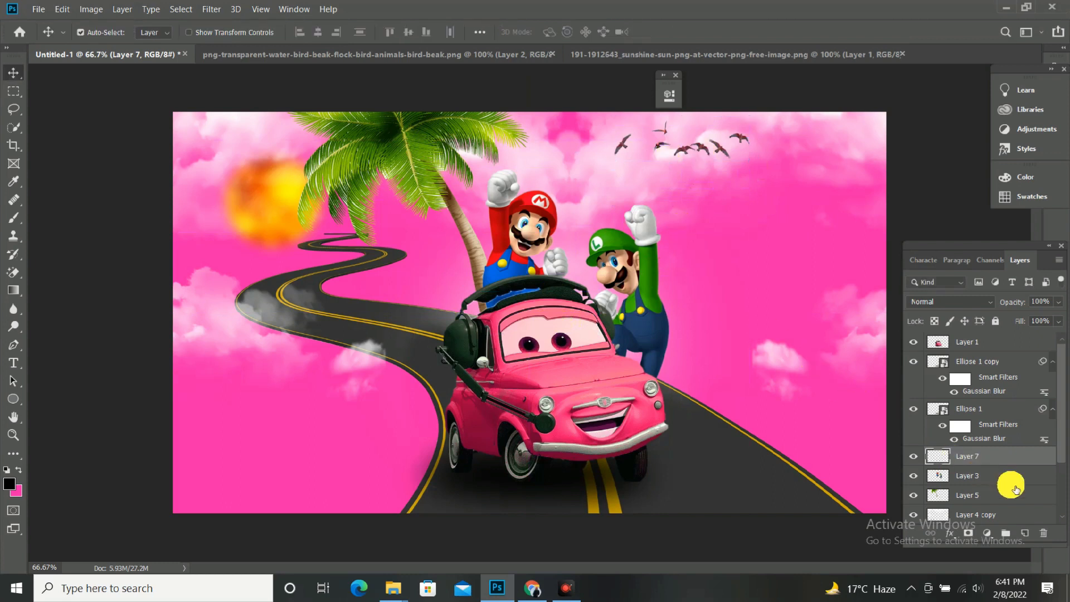
pyautogui.click(1013, 483)
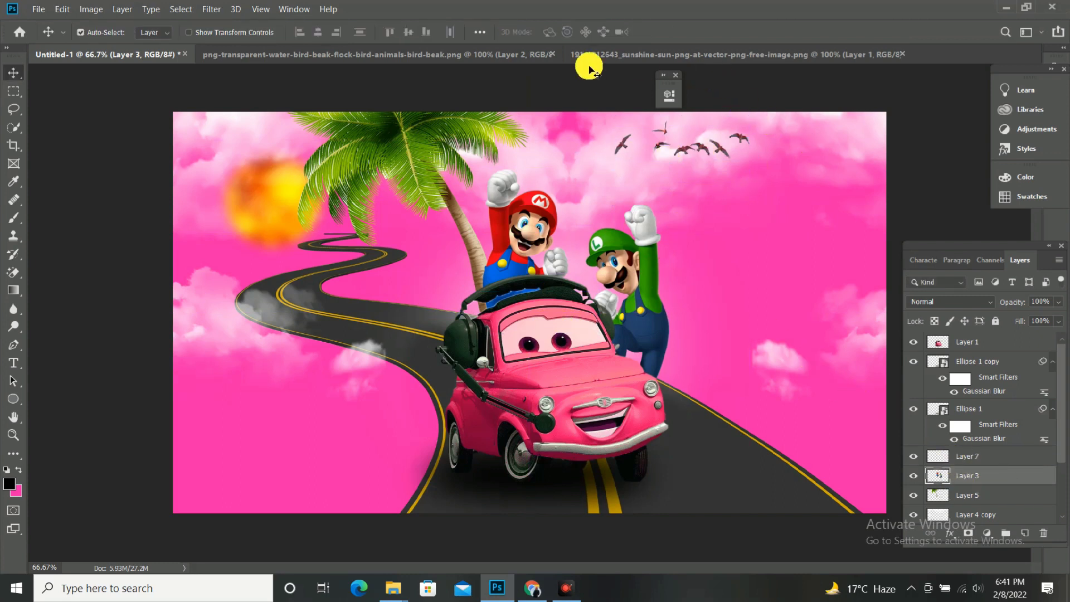
pyautogui.click(453, 55)
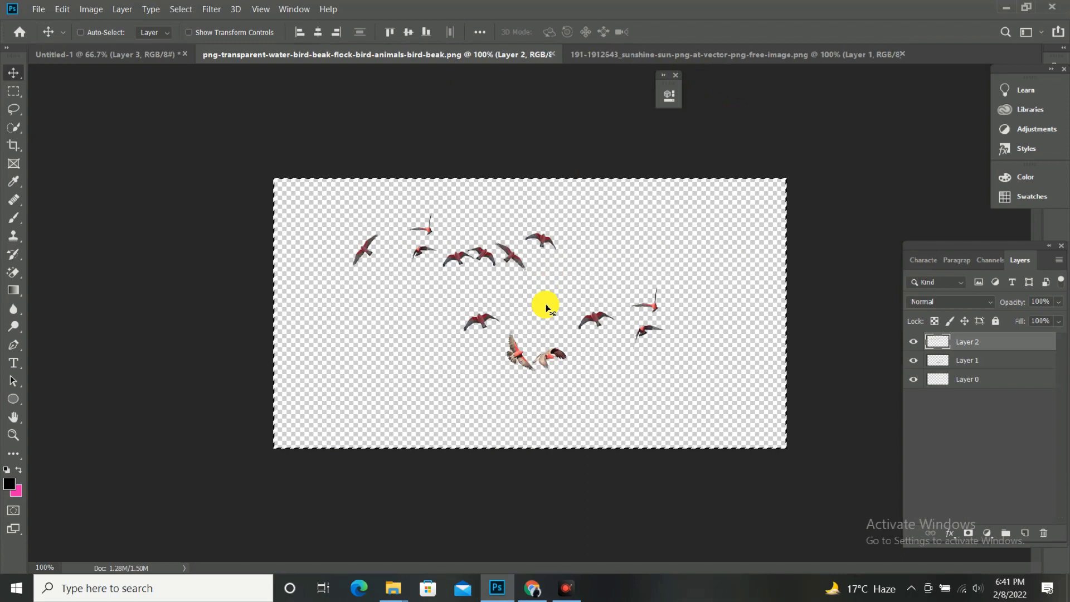
# Drag the upper bird group into the composite as Layer 8, beside the sun
pyautogui.press('ctrl')
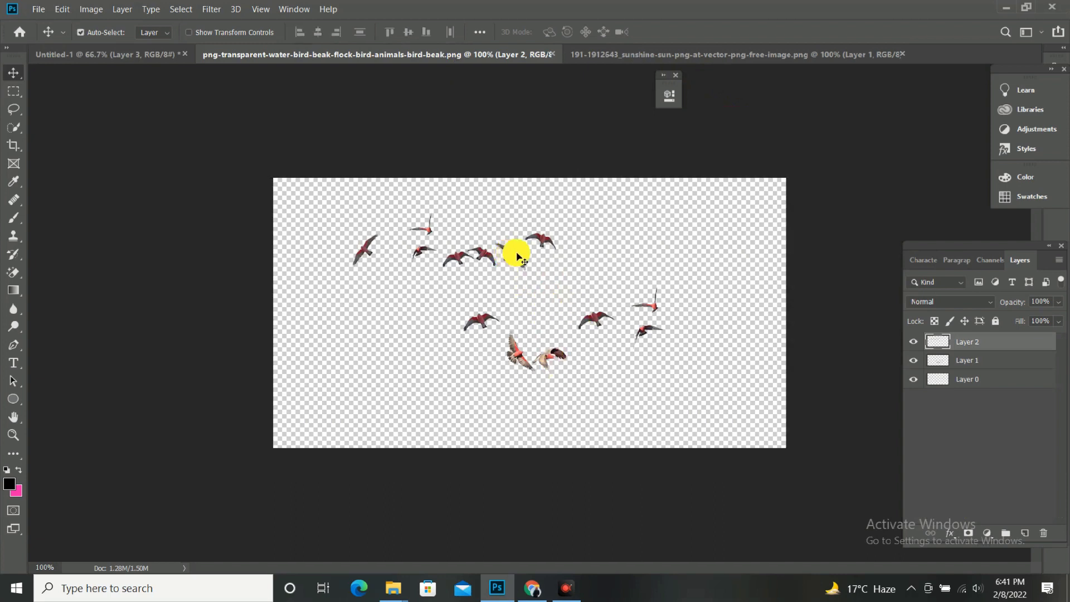
pyautogui.moveTo(517, 259); pyautogui.dragTo(269, 234)
pyautogui.moveTo(277, 286); pyautogui.dragTo(301, 246)
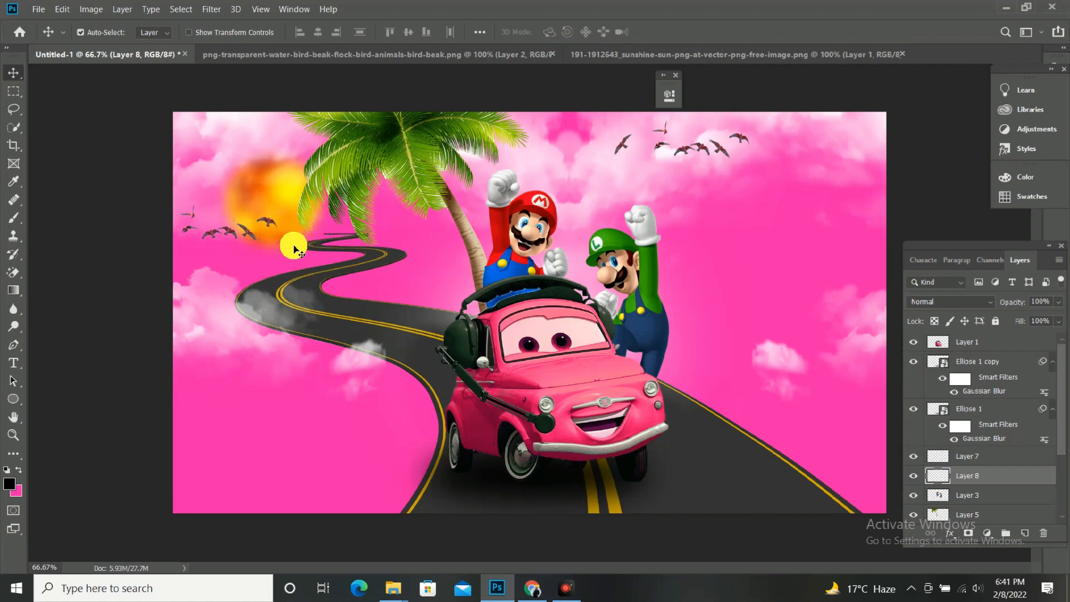
pyautogui.click(703, 149)
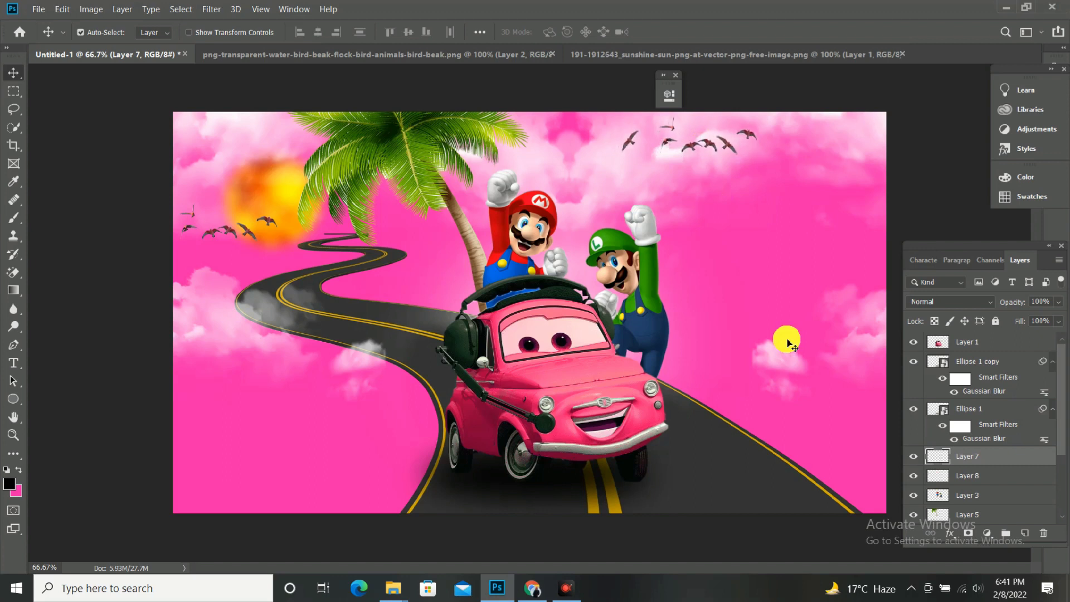
pyautogui.click(383, 464)
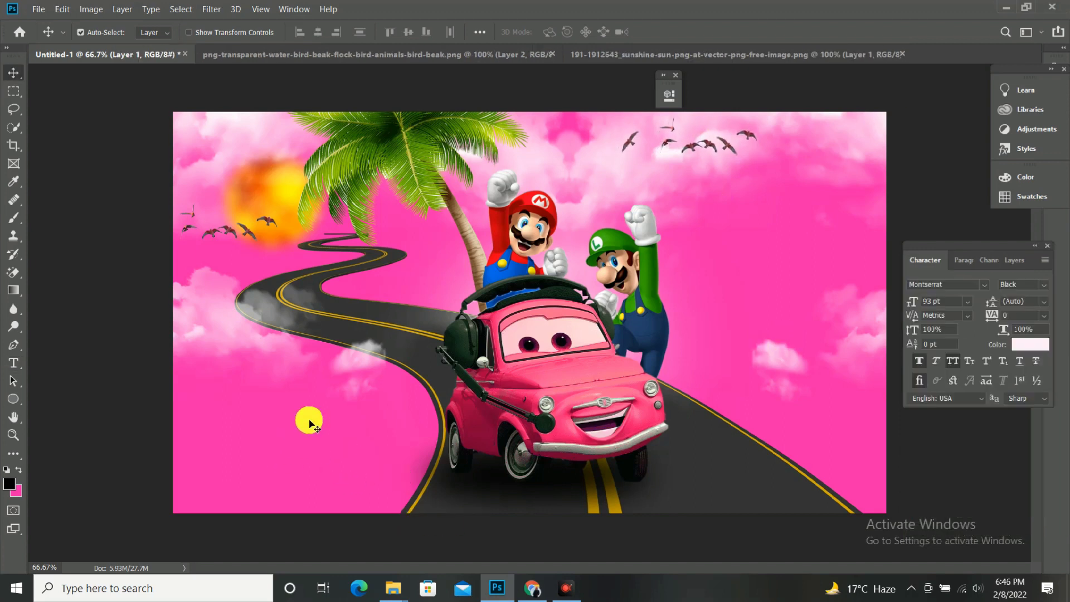
# Add white 93 pt 'FUN DRIVE' text at lower left and nudge it into place
pyautogui.press('t')
pyautogui.click(316, 426)
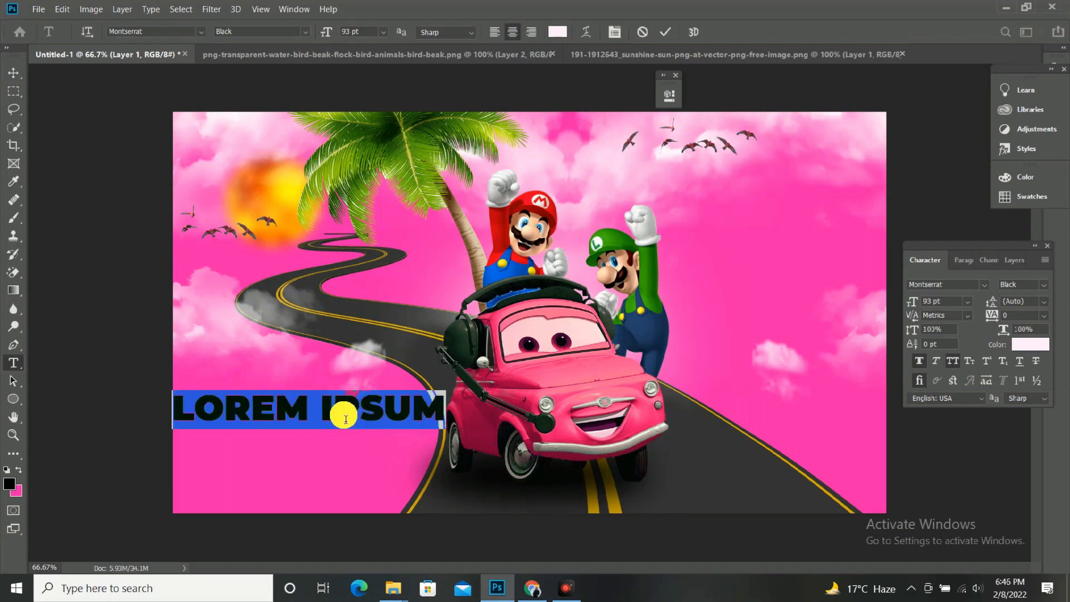
pyautogui.write('FUN DRI')
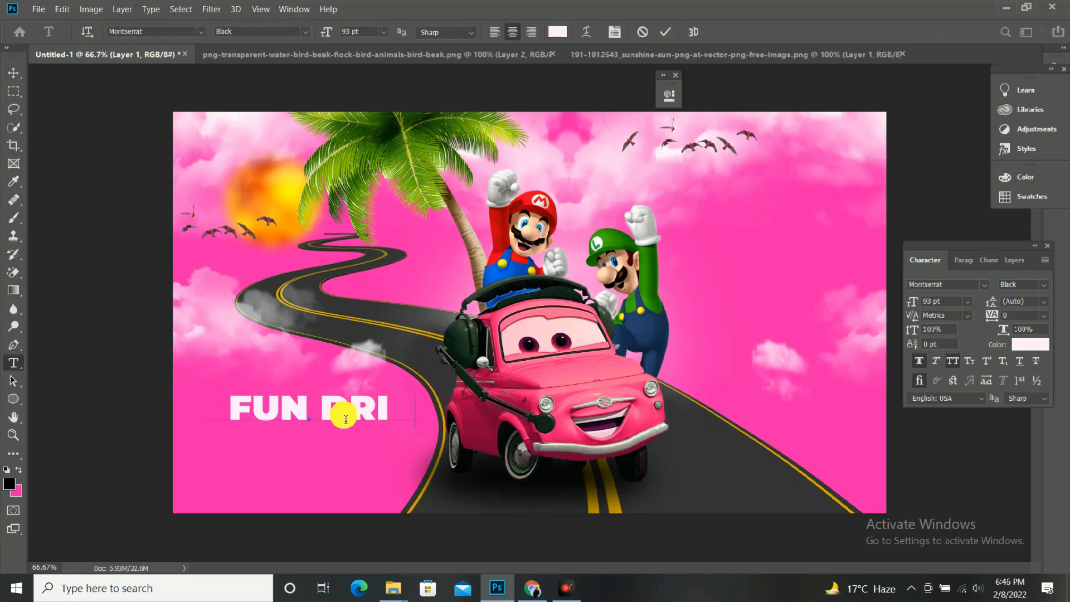
pyautogui.write('VE')
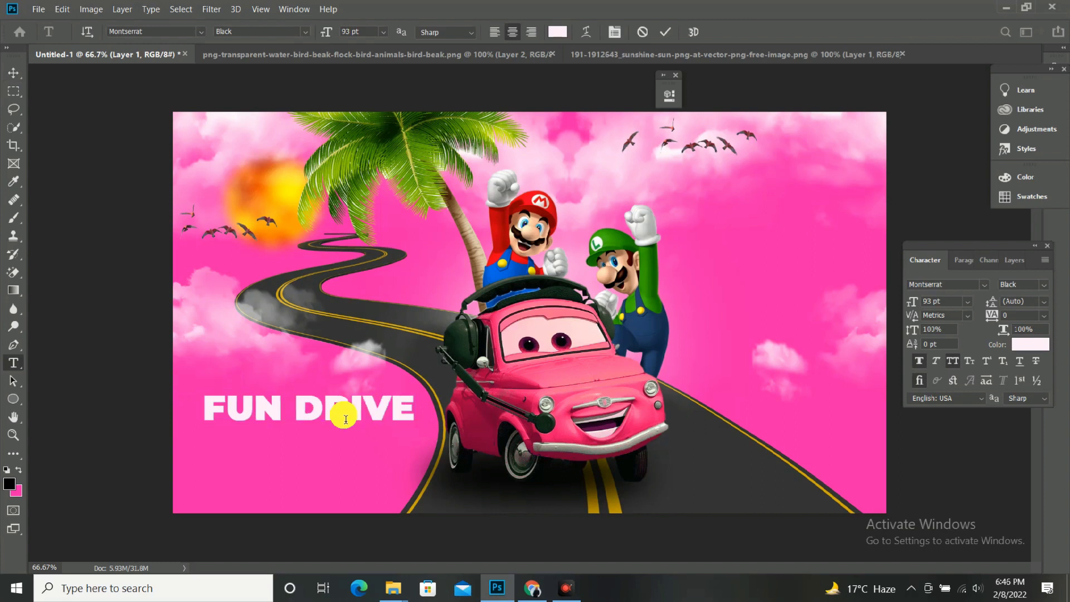
pyautogui.hotkey('ctrl', 'Return')
pyautogui.press('v')
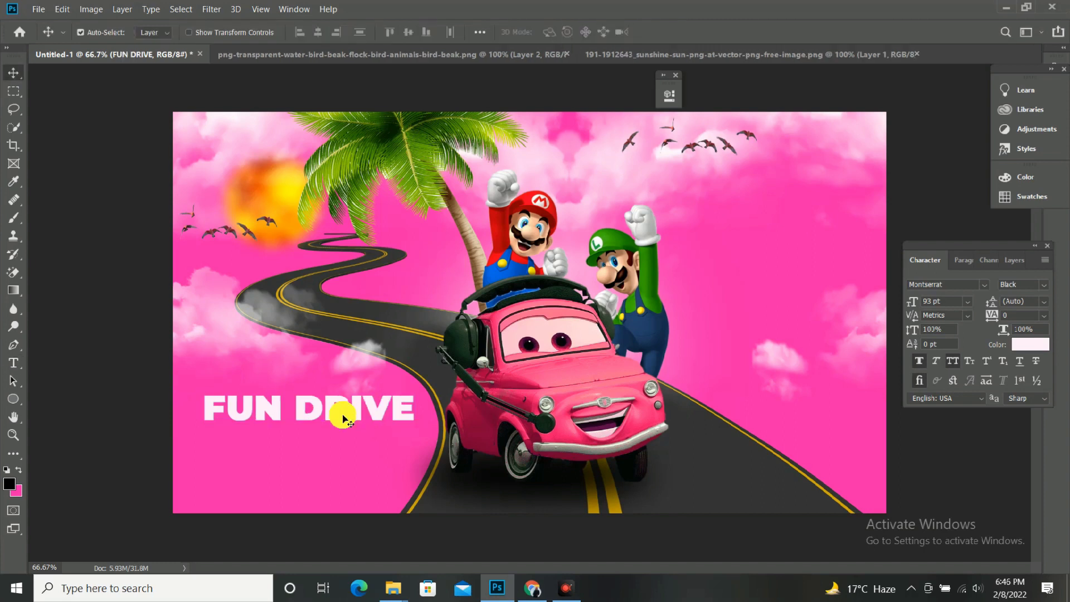
pyautogui.hotkey('shift', 'Down')
pyautogui.hotkey('shift', 'Down')
pyautogui.hotkey('shift', 'Down')
pyautogui.hotkey('shift', 'Down')
pyautogui.hotkey('shift', 'Down')
pyautogui.hotkey('shift', 'Down')
pyautogui.hotkey('shift', 'Down')
pyautogui.hotkey('shift', 'Down')
pyautogui.hotkey('shift', 'Down')
pyautogui.hotkey('shift', 'Down')
pyautogui.hotkey('shift', 'Down')
pyautogui.hotkey('shift', 'Down')
pyautogui.hotkey('shift', 'Down')
pyautogui.hotkey('shift', 'Left')
pyautogui.hotkey('shift', 'Left')
pyautogui.hotkey('shift', 'Left')
pyautogui.hotkey('shift', 'Down')
pyautogui.hotkey('shift', 'Down')
pyautogui.hotkey('shift', 'Up')
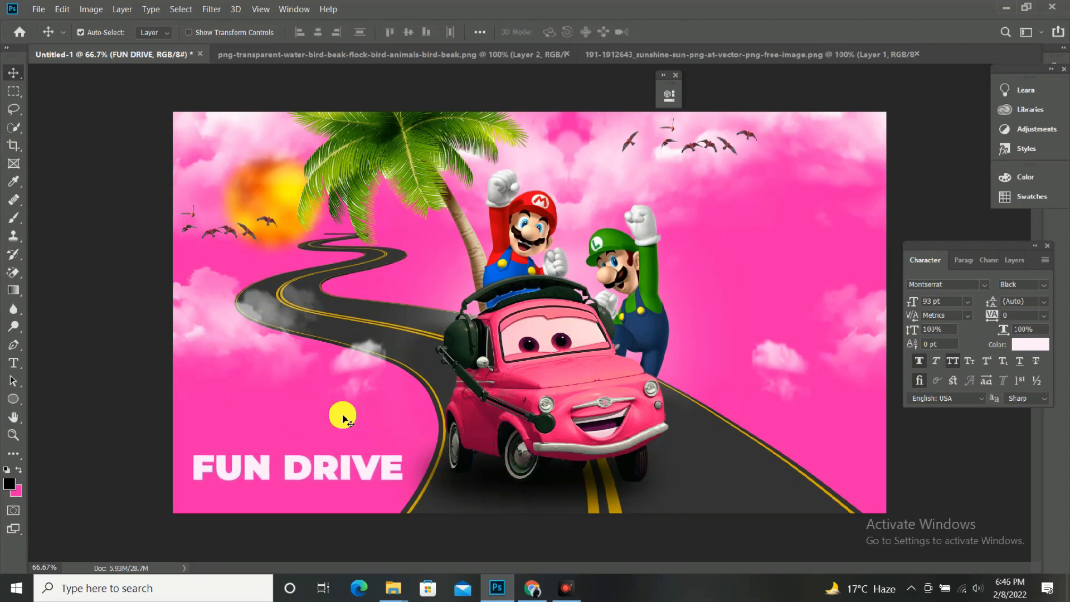
pyautogui.click(602, 54)
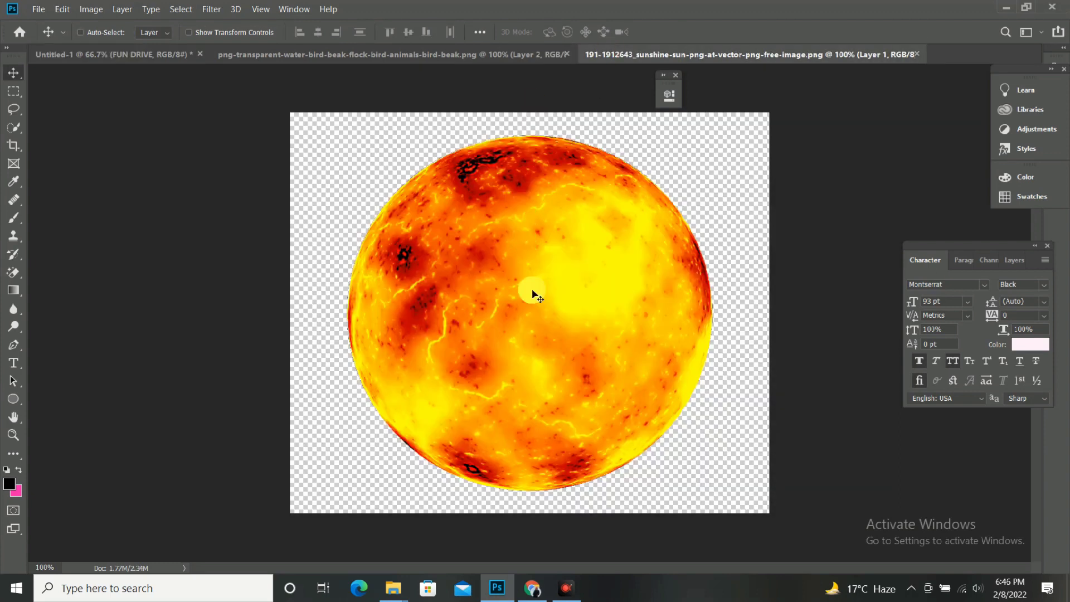
# Paste the sun as Layer 9 and clip it into the FUN DRIVE letters
pyautogui.click(80, 32)
pyautogui.click(107, 54)
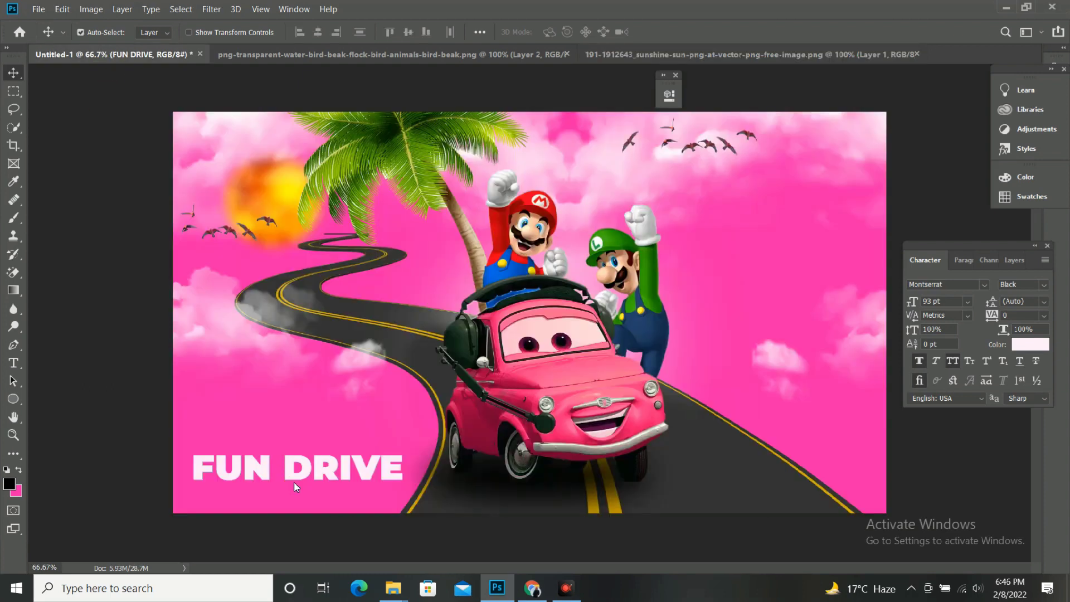
pyautogui.hotkey('ctrl', 'v')
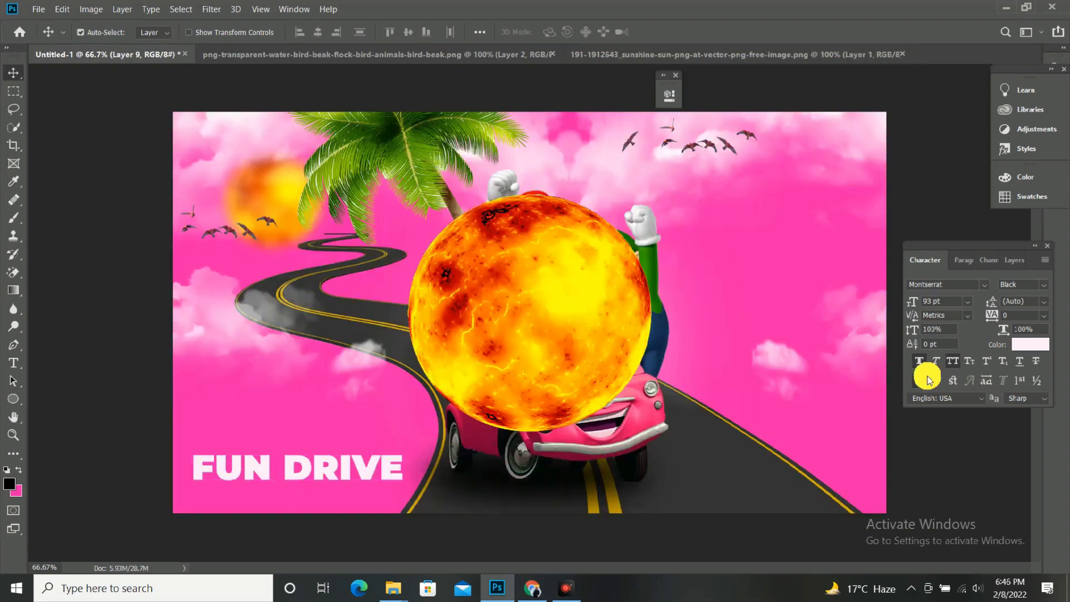
pyautogui.moveTo(468, 365); pyautogui.dragTo(335, 467)
pyautogui.click(1014, 260)
pyautogui.moveTo(969, 330); pyautogui.dragTo(1009, 355)
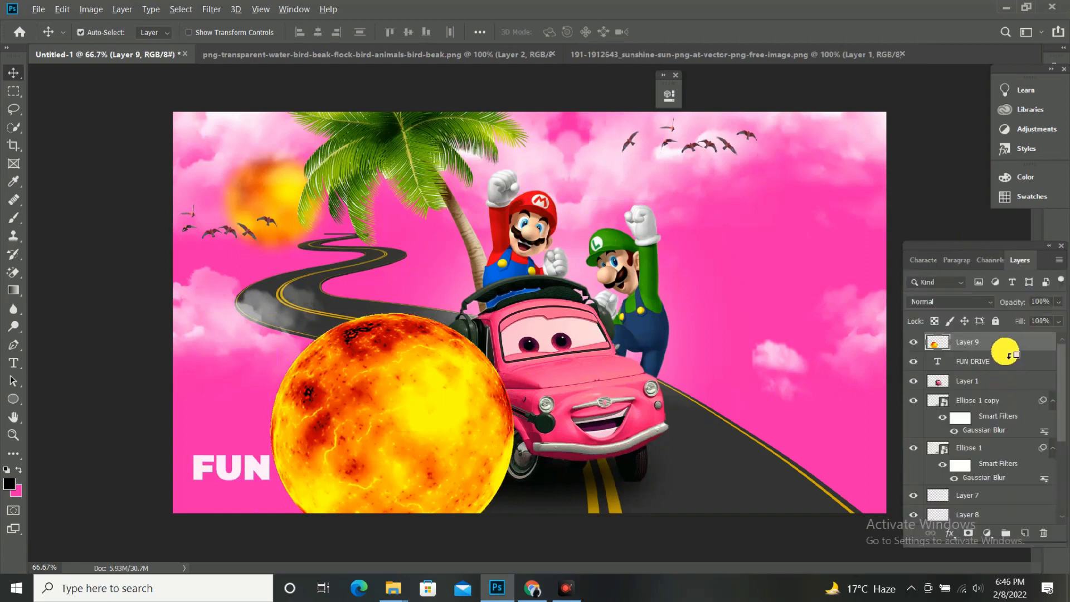
pyautogui.keyDown('alt'); pyautogui.click(1009, 356); pyautogui.keyUp('alt')
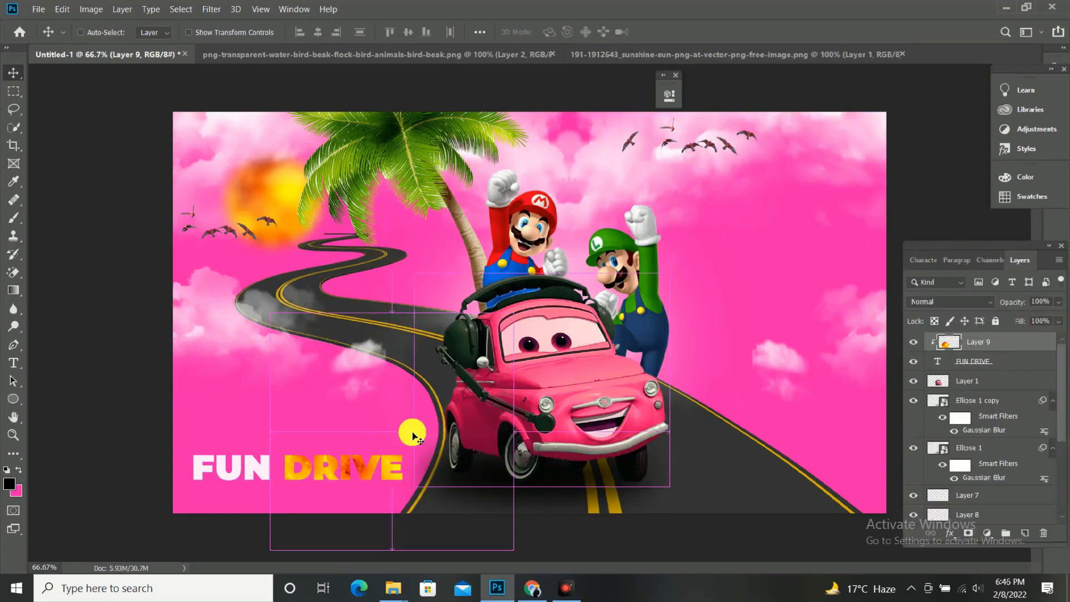
# Scale the sun texture to about 89% and shift it 20 px left over the title
pyautogui.hotkey('ctrl', 't')
pyautogui.moveTo(401, 397)
pyautogui.mouseDown()
pyautogui.moveTo(313, 433)
pyautogui.moveTo(322, 433)
pyautogui.mouseUp()
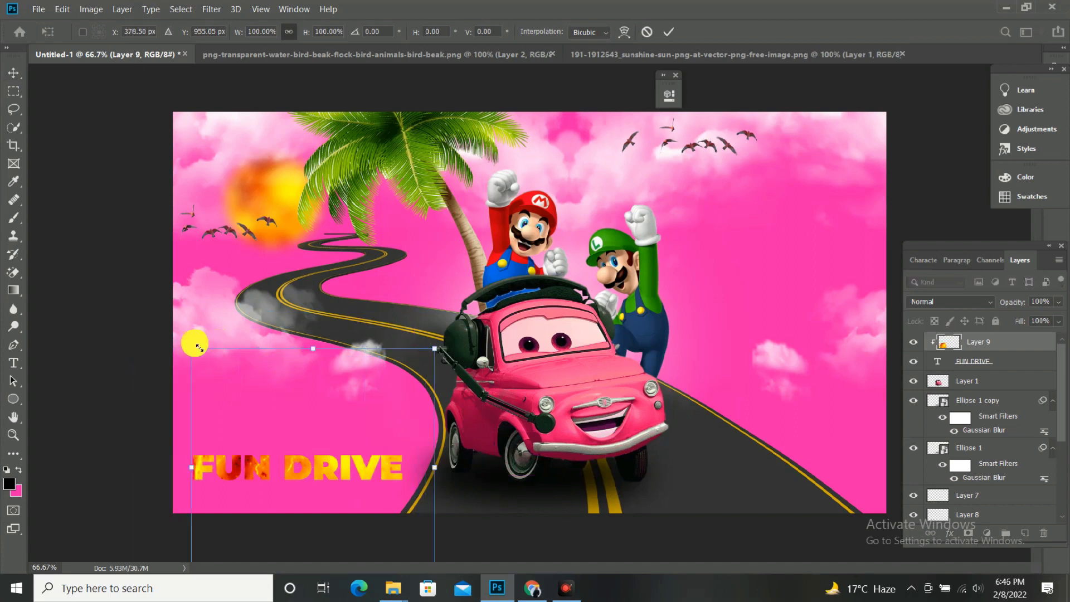
pyautogui.moveTo(197, 349); pyautogui.dragTo(219, 374)
pyautogui.moveTo(282, 417)
pyautogui.mouseDown()
pyautogui.moveTo(262, 424)
pyautogui.moveTo(280, 417)
pyautogui.mouseUp()
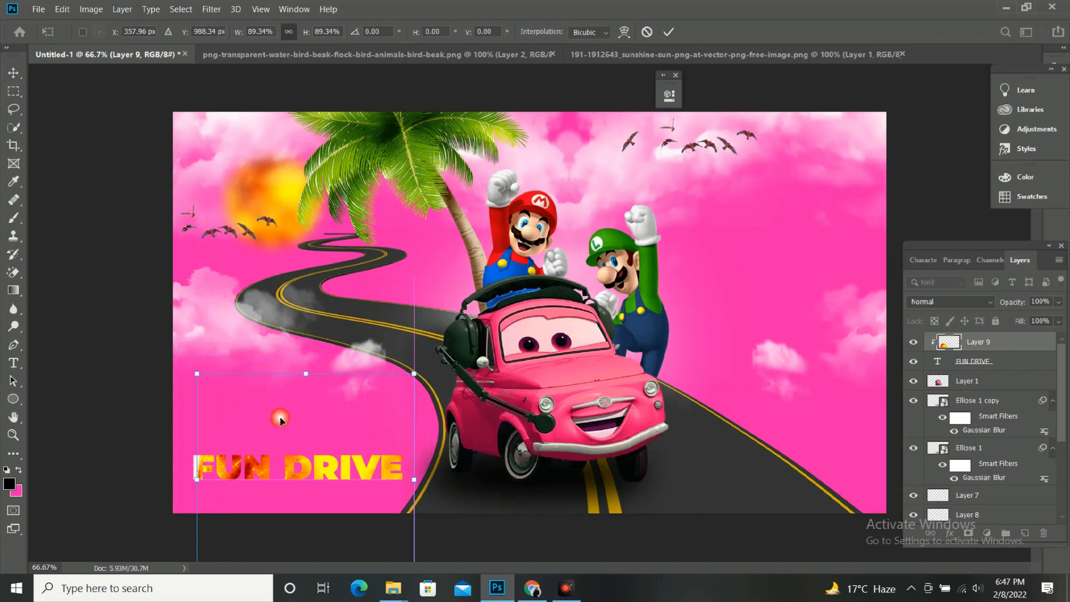
pyautogui.click(280, 418)
pyautogui.hotkey('shift', 'Left')
pyautogui.hotkey('shift', 'Left')
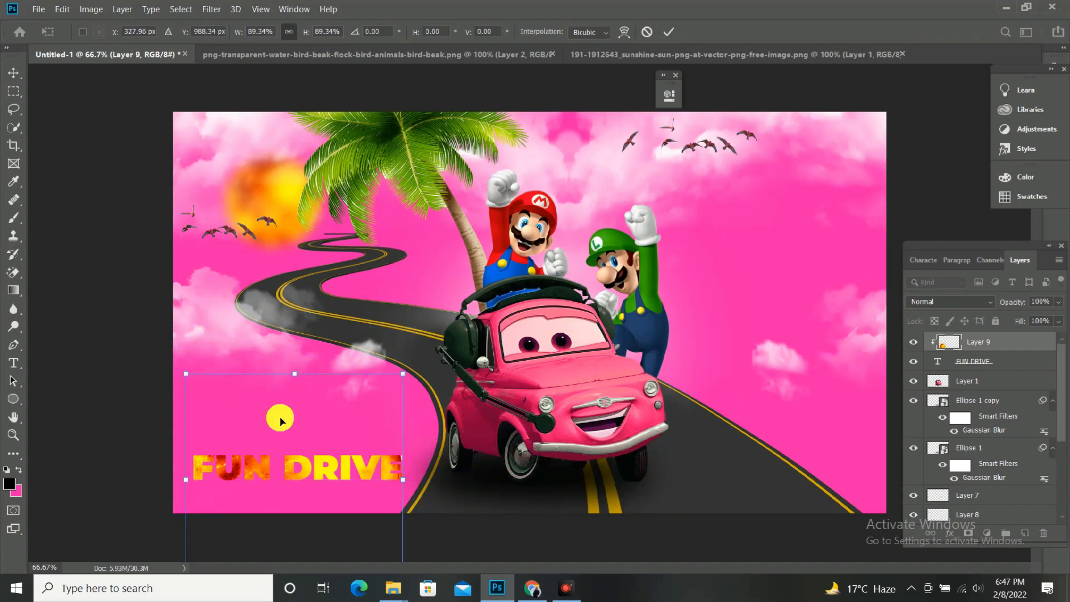
pyautogui.press('Return')
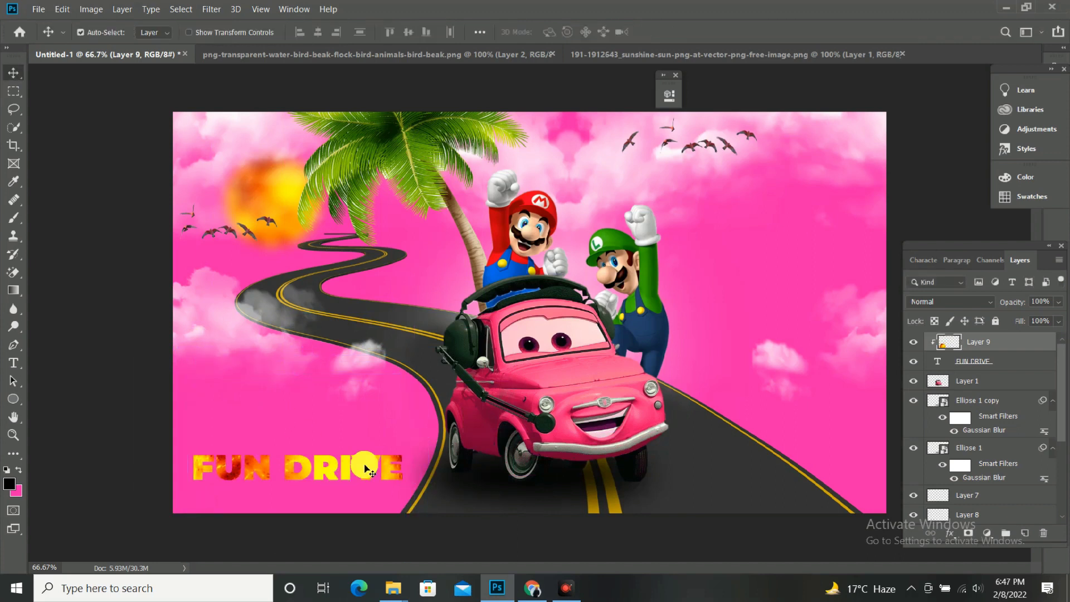
# Give the FUN DRIVE title a drop shadow and preview the artwork full screen
pyautogui.click(1023, 365)
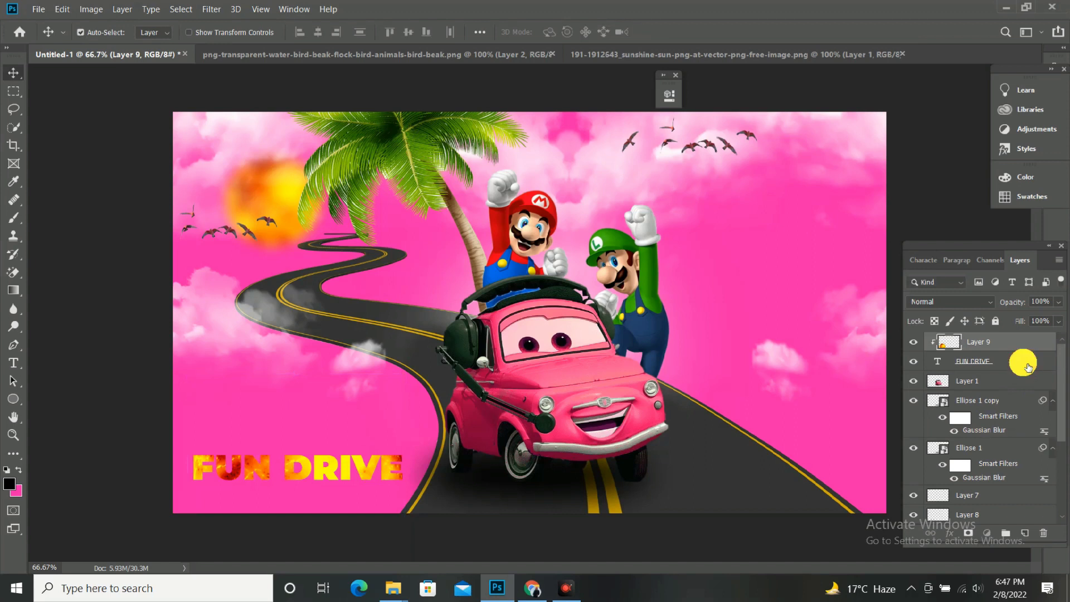
pyautogui.click(1025, 366)
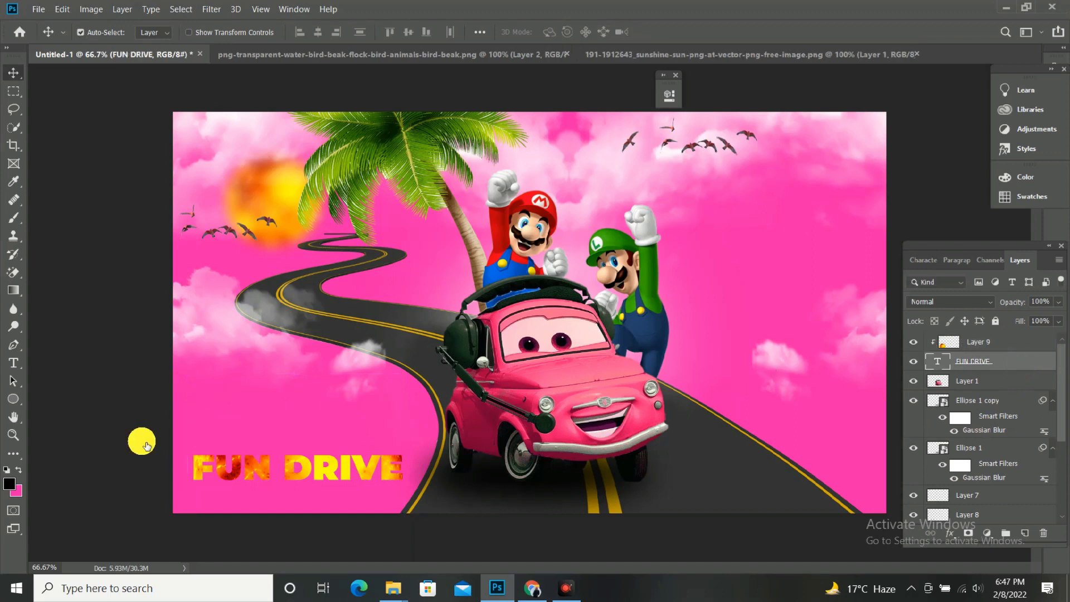
pyautogui.click(67, 338)
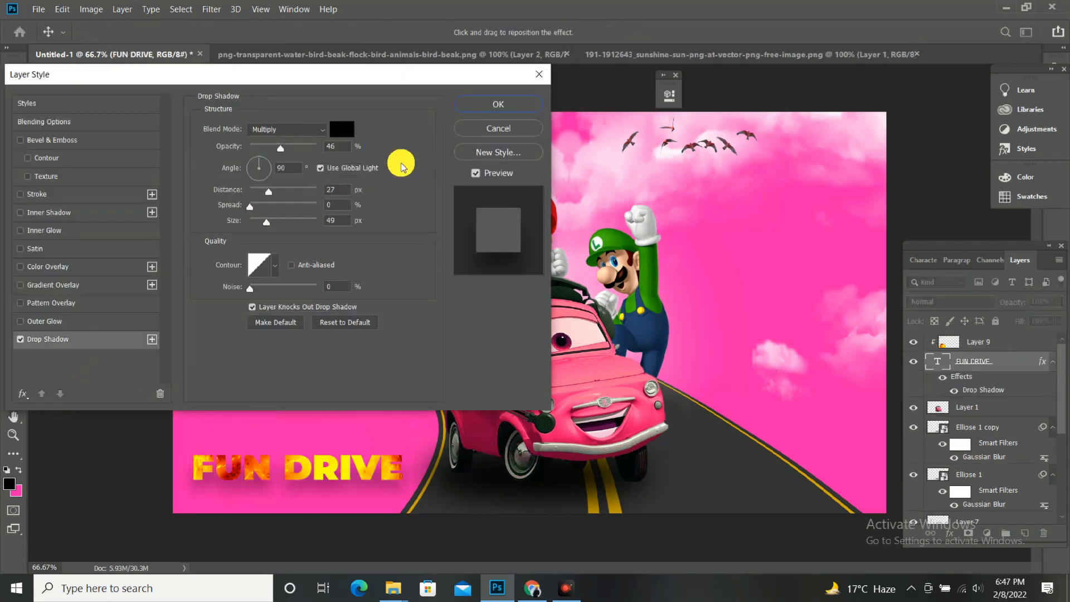
pyautogui.click(498, 104)
pyautogui.click(848, 399)
pyautogui.press('f')
pyautogui.press('f')
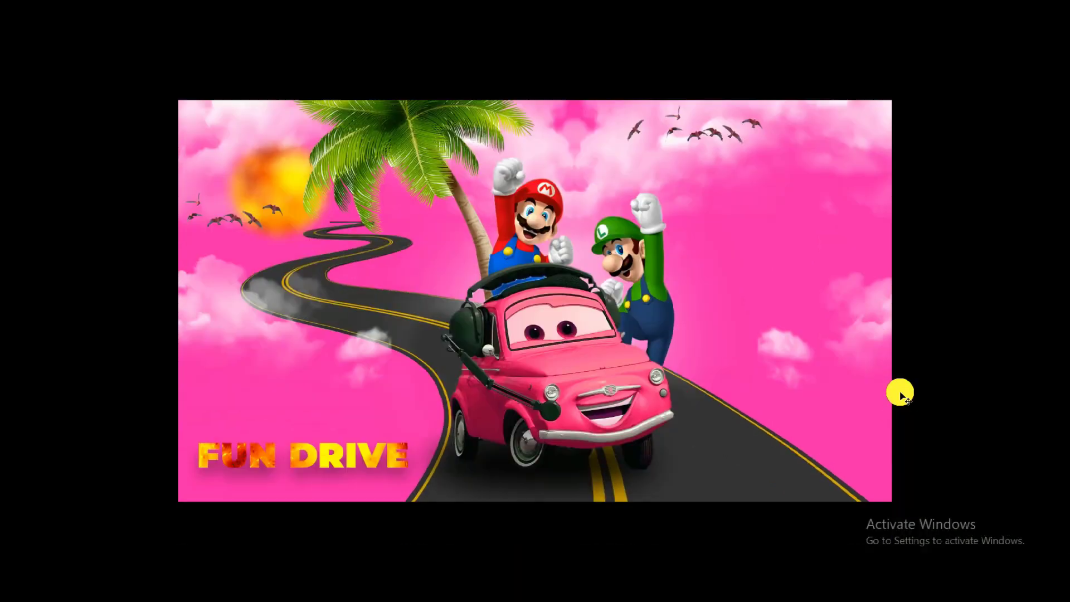
pyautogui.hotkey('ctrl', '0')
pyautogui.press('f')
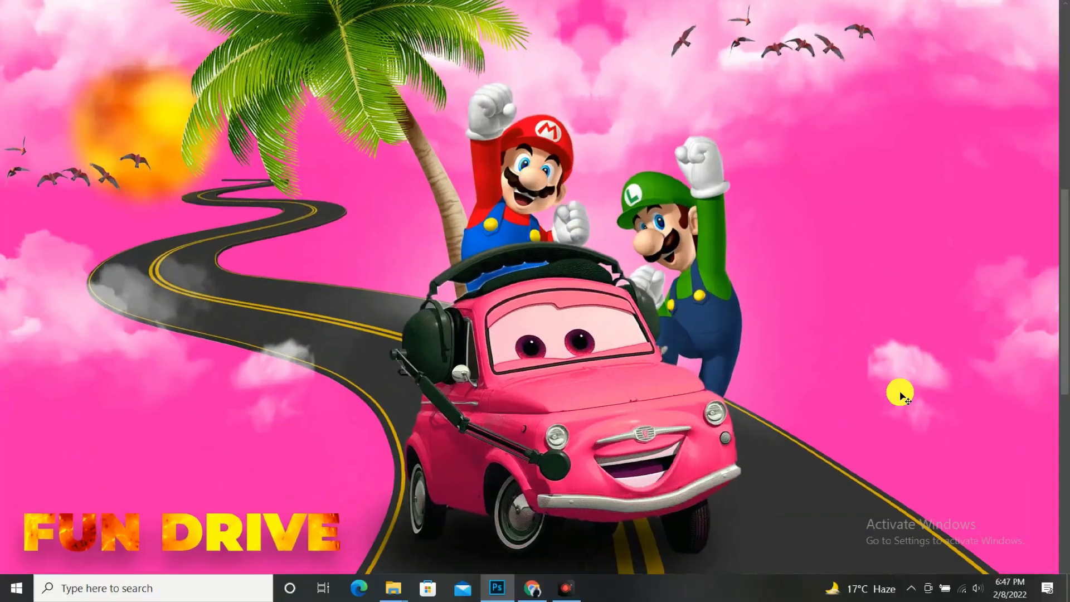
pyautogui.press('f')
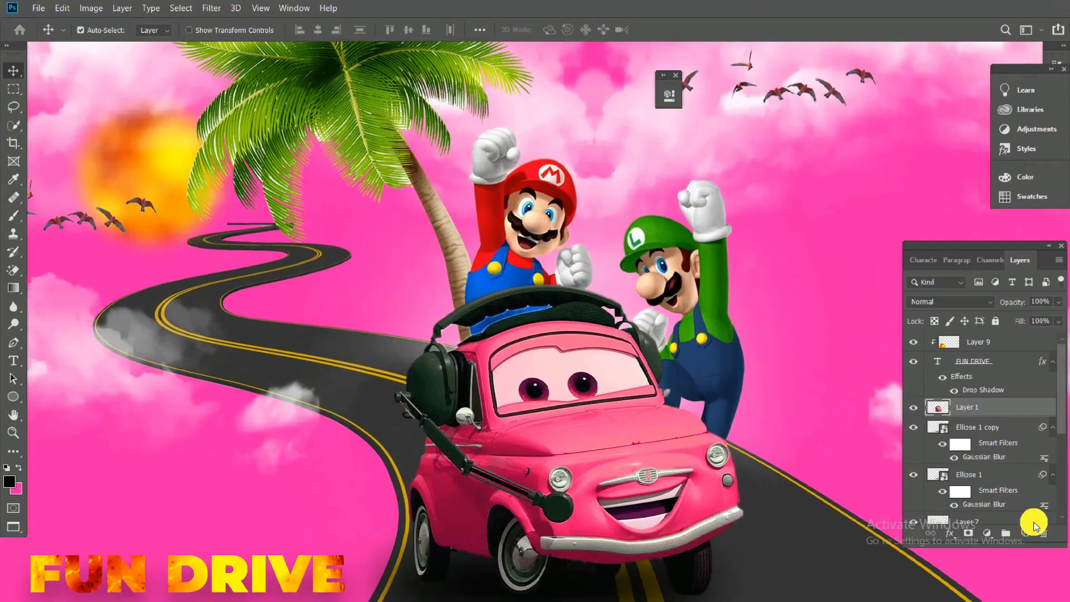